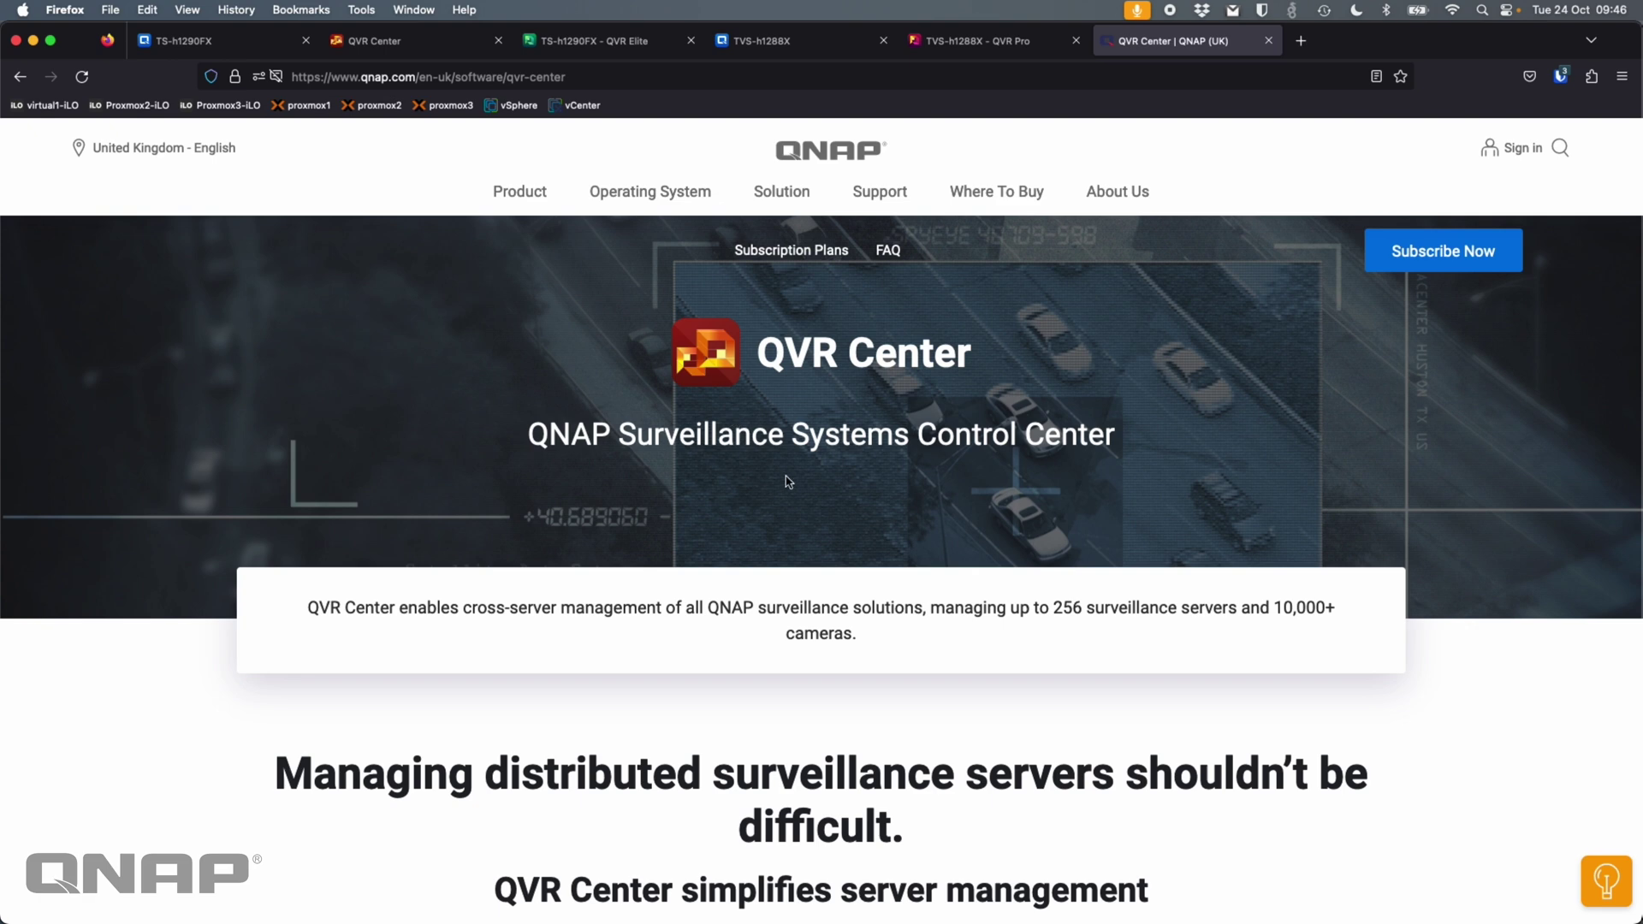
- Scroll the QVR Center page past the failover, privilege and Features sections to the subscription plans
{"action": "scroll", "coordinate": [788, 482], "scroll_direction": "down", "scroll_amount": 10}
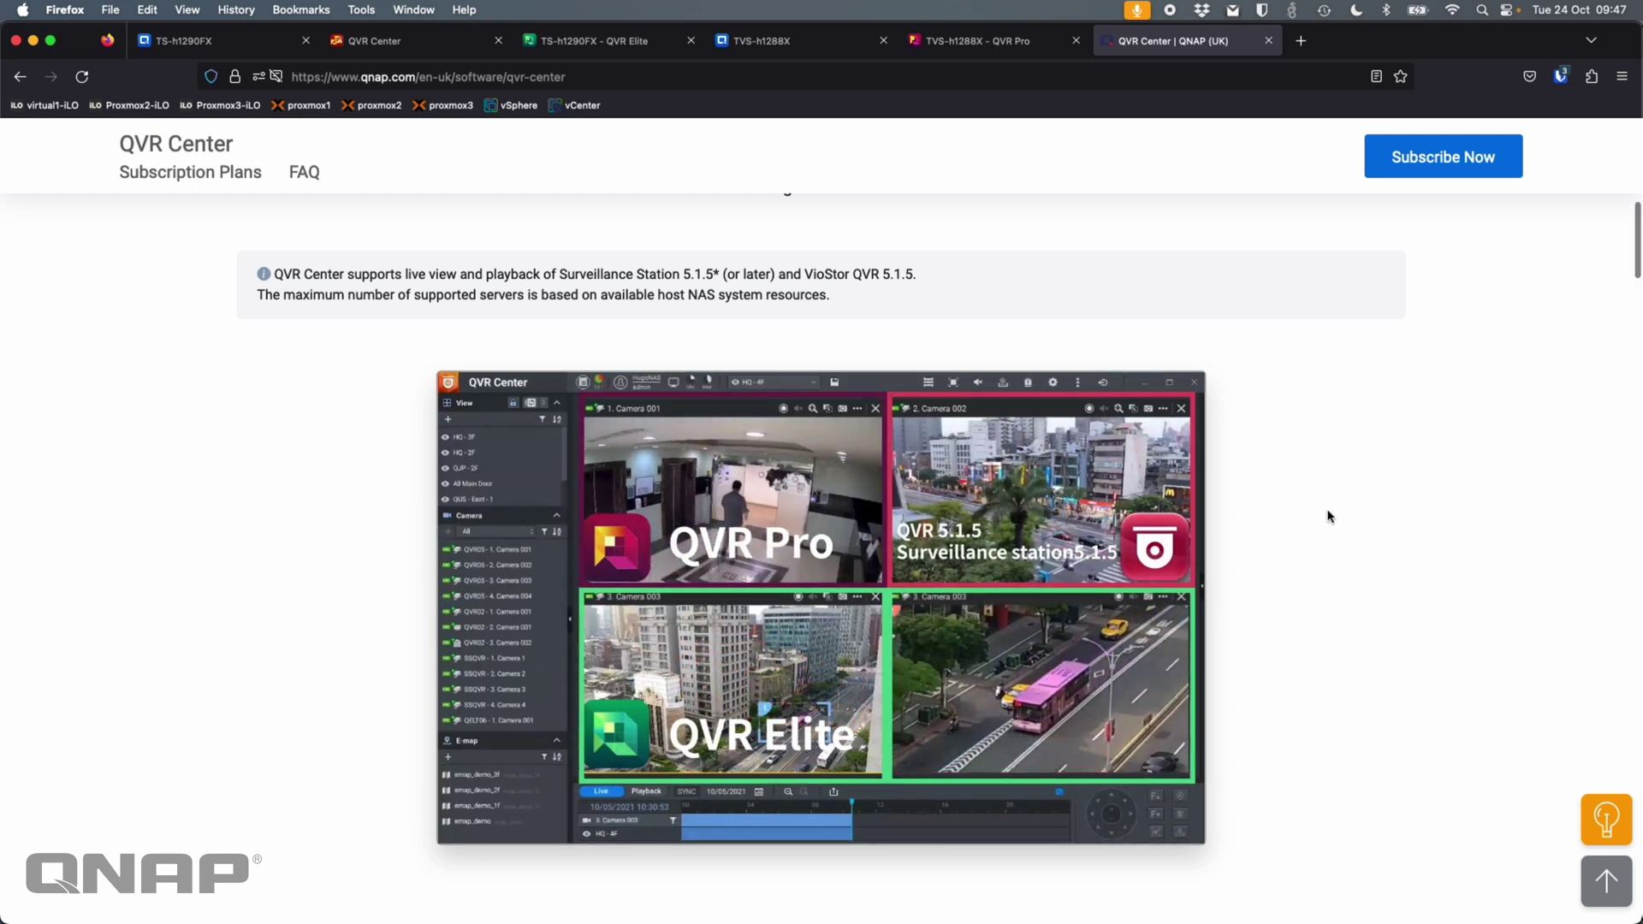
{"action": "scroll", "coordinate": [1327, 513], "scroll_direction": "down", "scroll_amount": 5}
{"action": "scroll", "coordinate": [1327, 516], "scroll_direction": "down", "scroll_amount": 10}
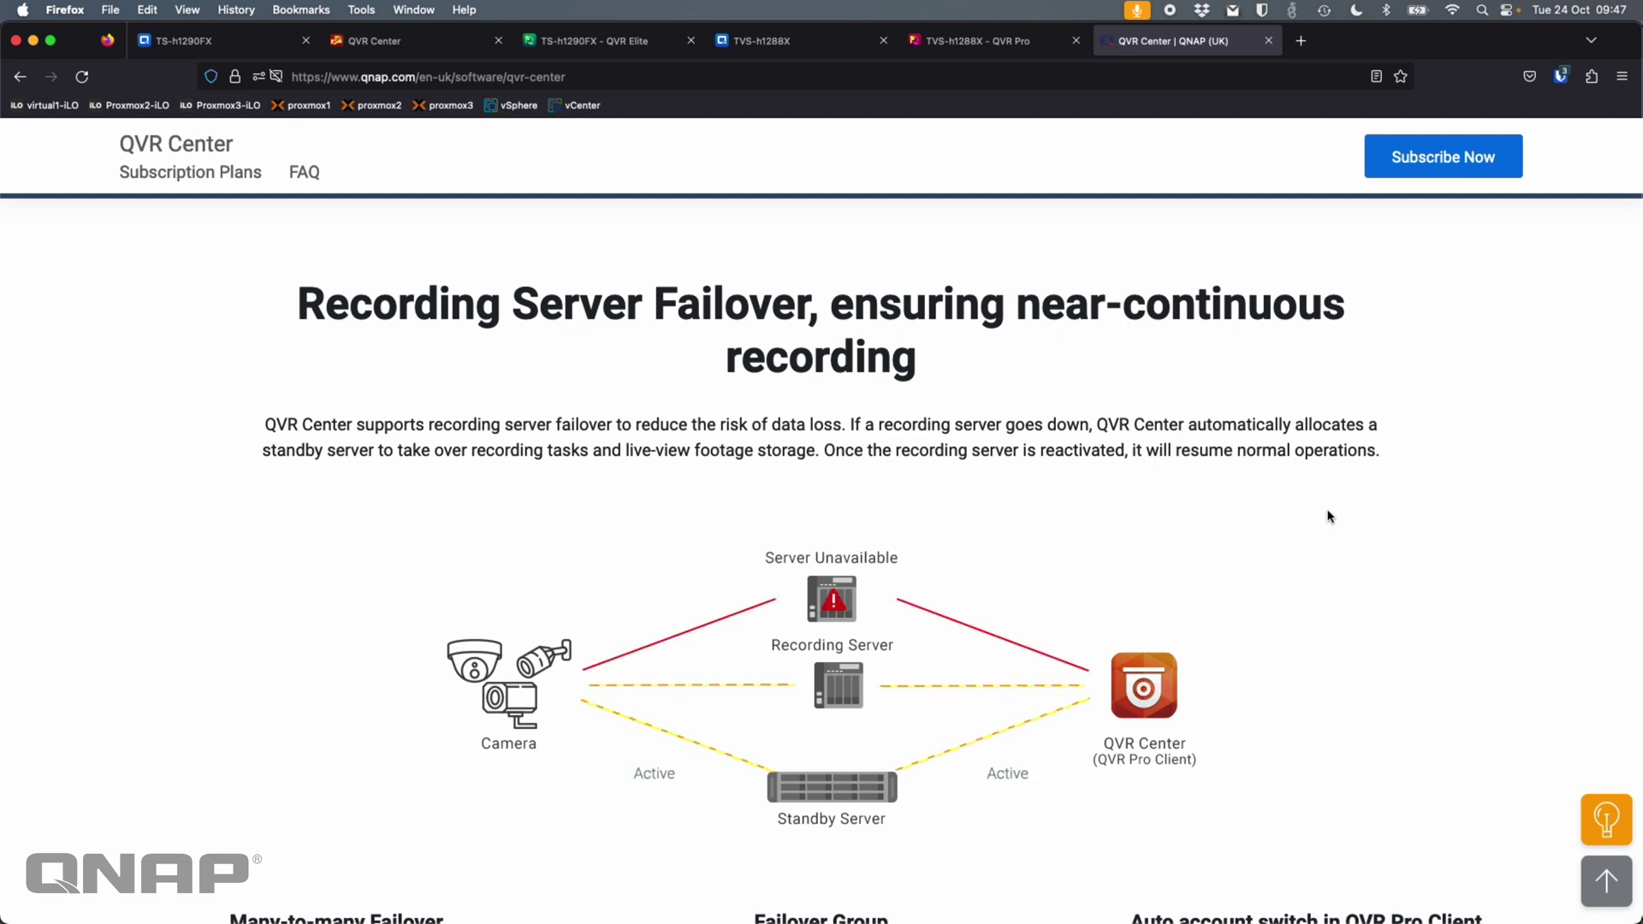
{"action": "scroll", "coordinate": [1328, 516], "scroll_direction": "down", "scroll_amount": 1}
{"action": "scroll", "coordinate": [1329, 516], "scroll_direction": "down", "scroll_amount": 7}
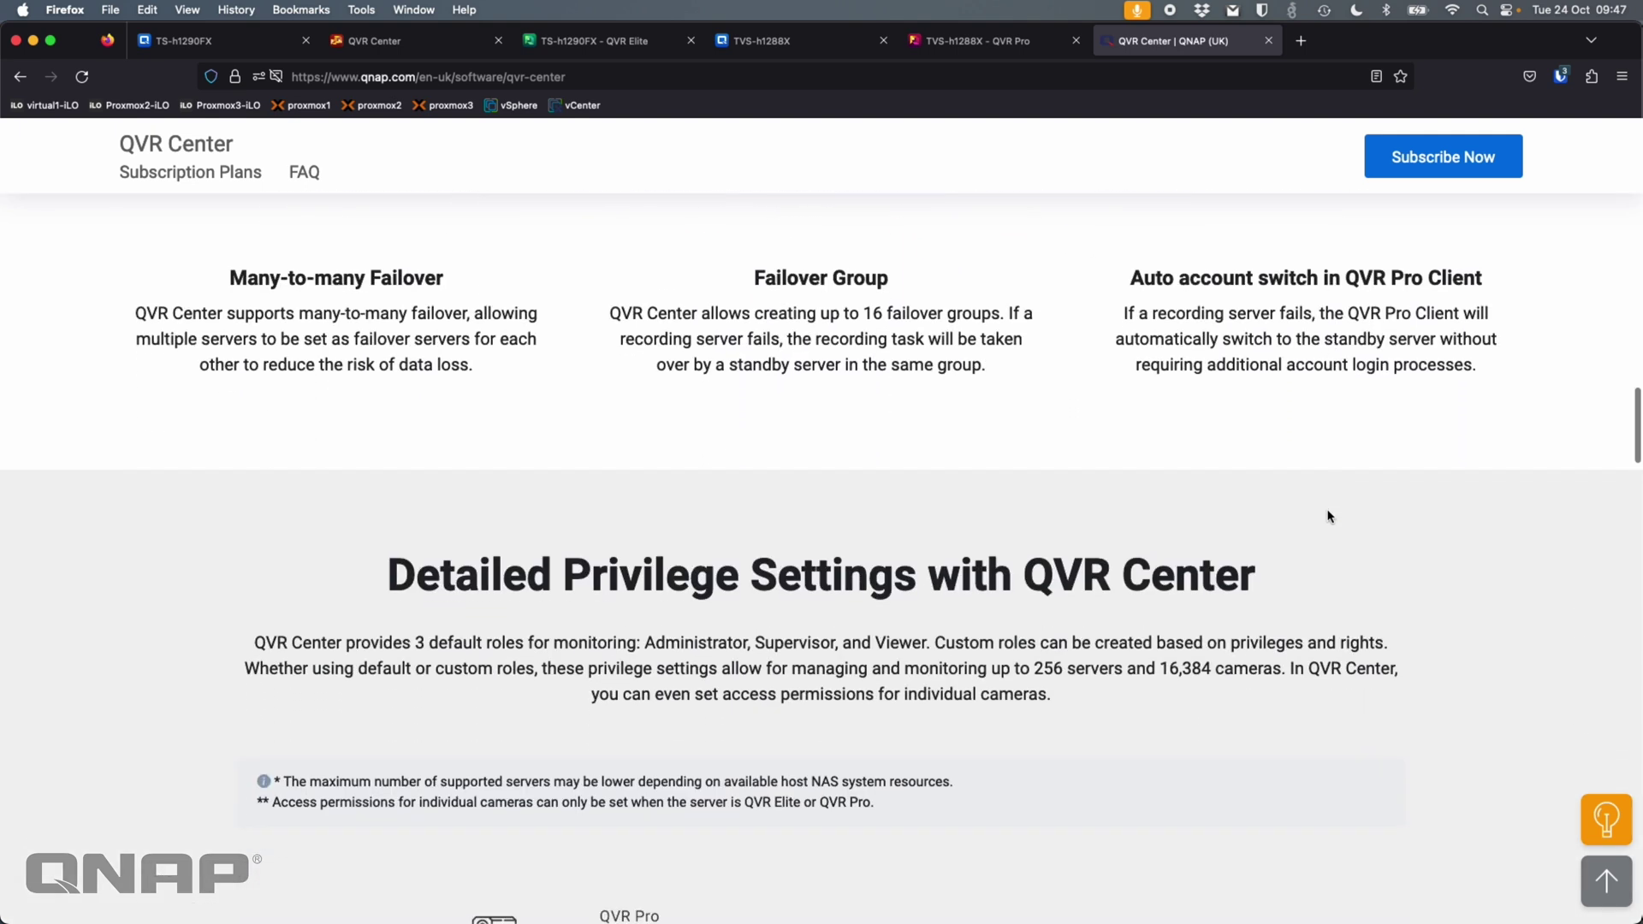
{"action": "scroll", "coordinate": [1328, 516], "scroll_direction": "down", "scroll_amount": 4}
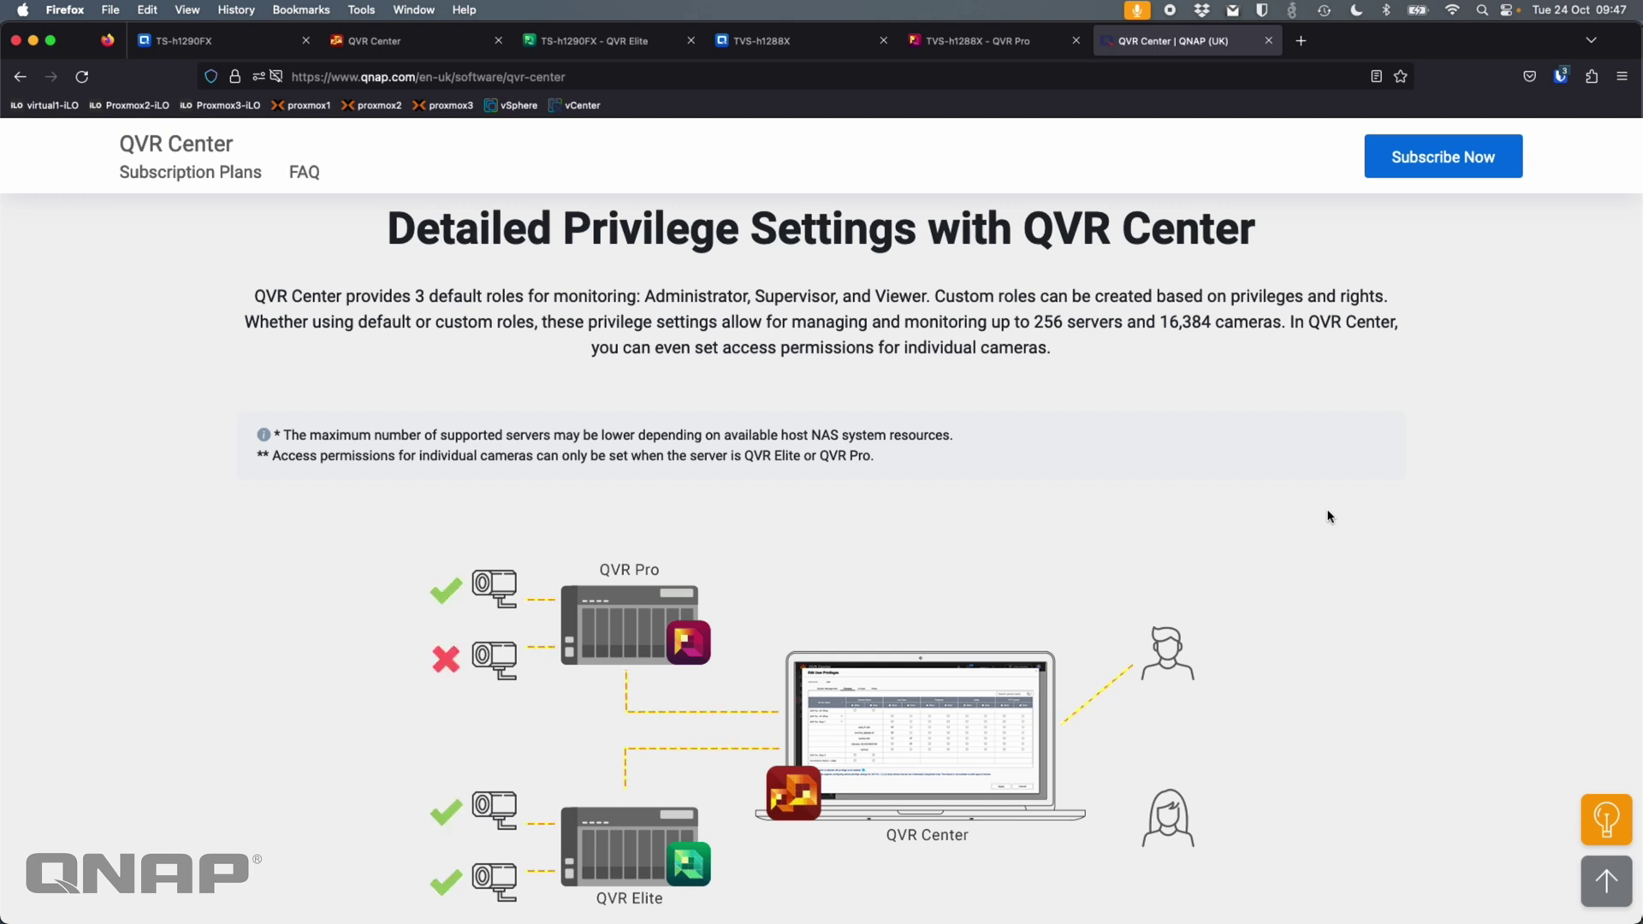
{"action": "scroll", "coordinate": [1328, 516], "scroll_direction": "down", "scroll_amount": 10}
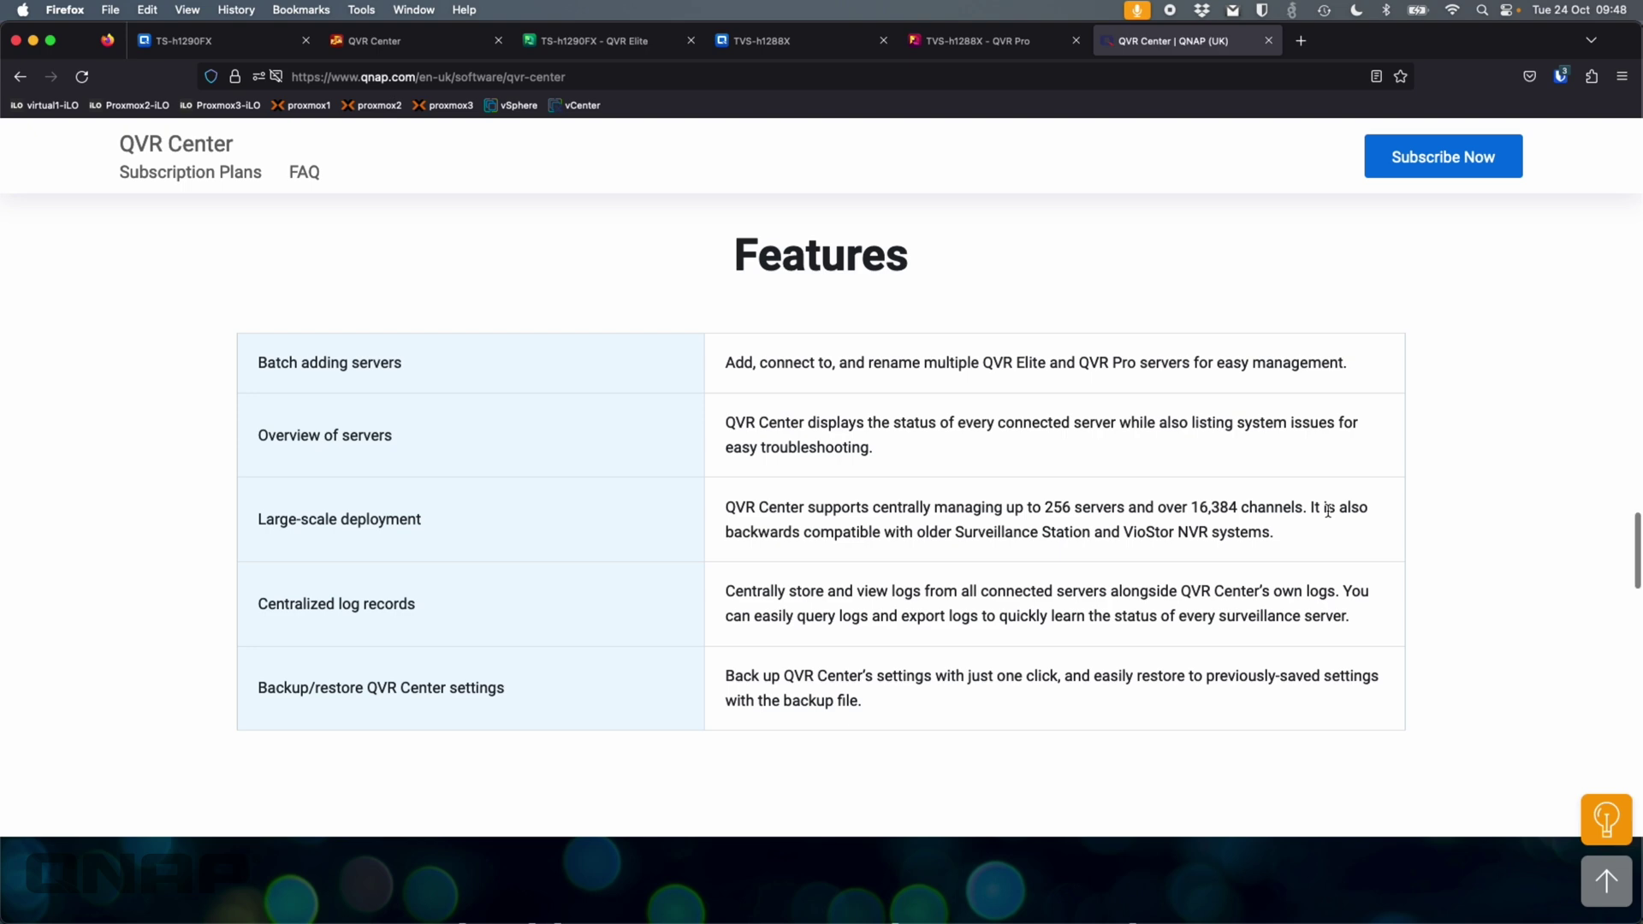
{"action": "scroll", "coordinate": [1328, 511], "scroll_direction": "down", "scroll_amount": 10}
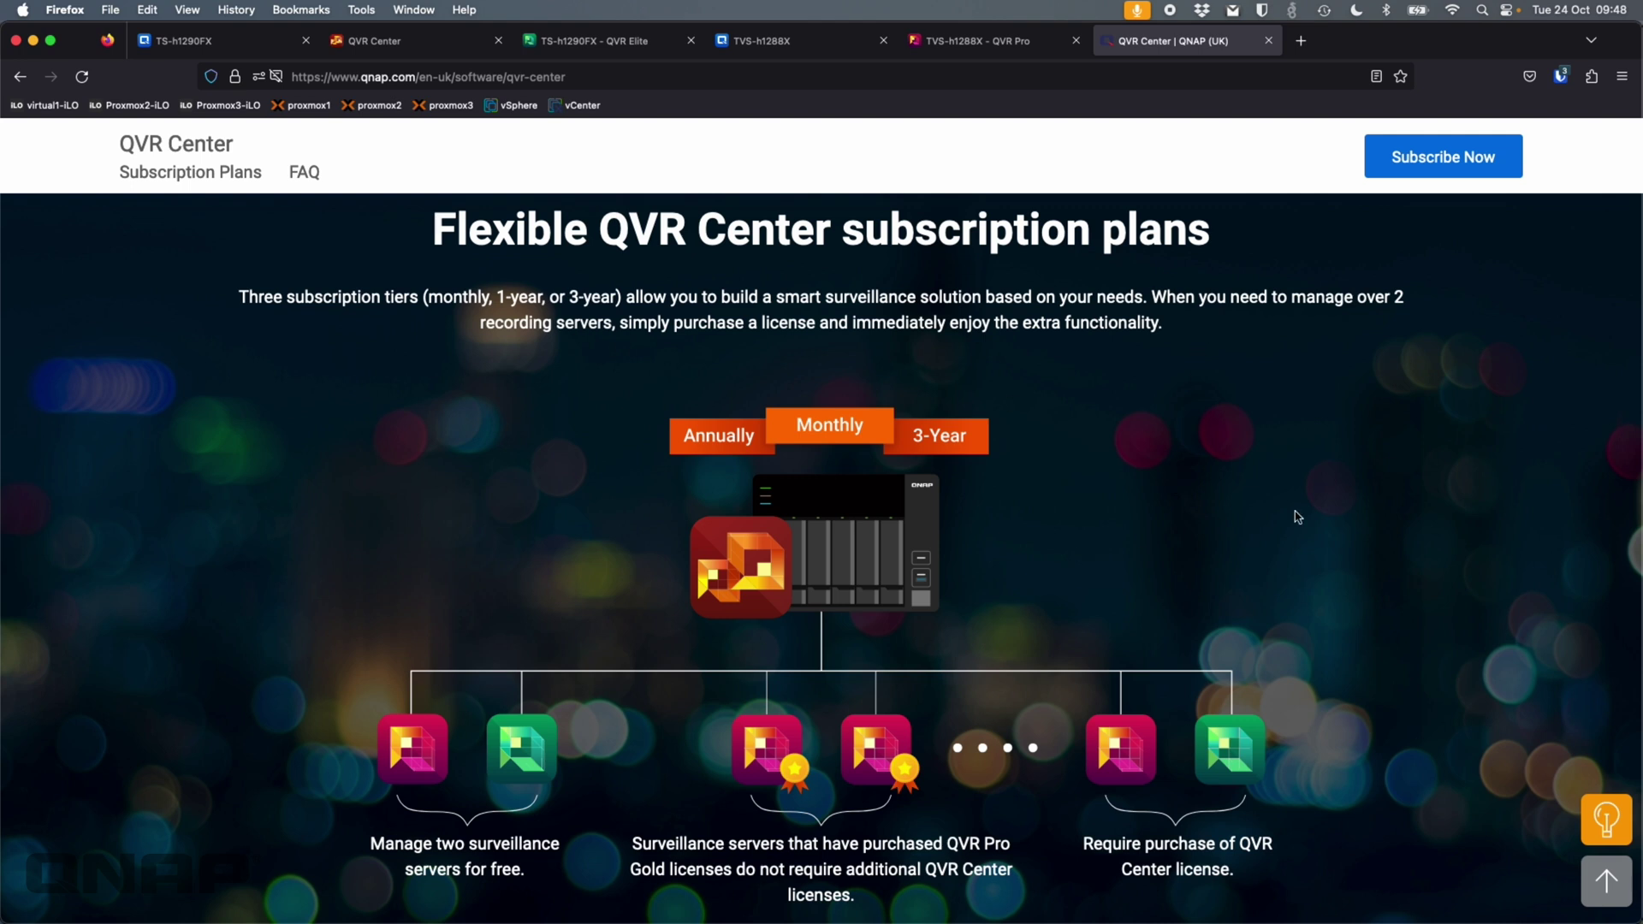
{"action": "scroll", "coordinate": [1296, 516], "scroll_direction": "down", "scroll_amount": 10}
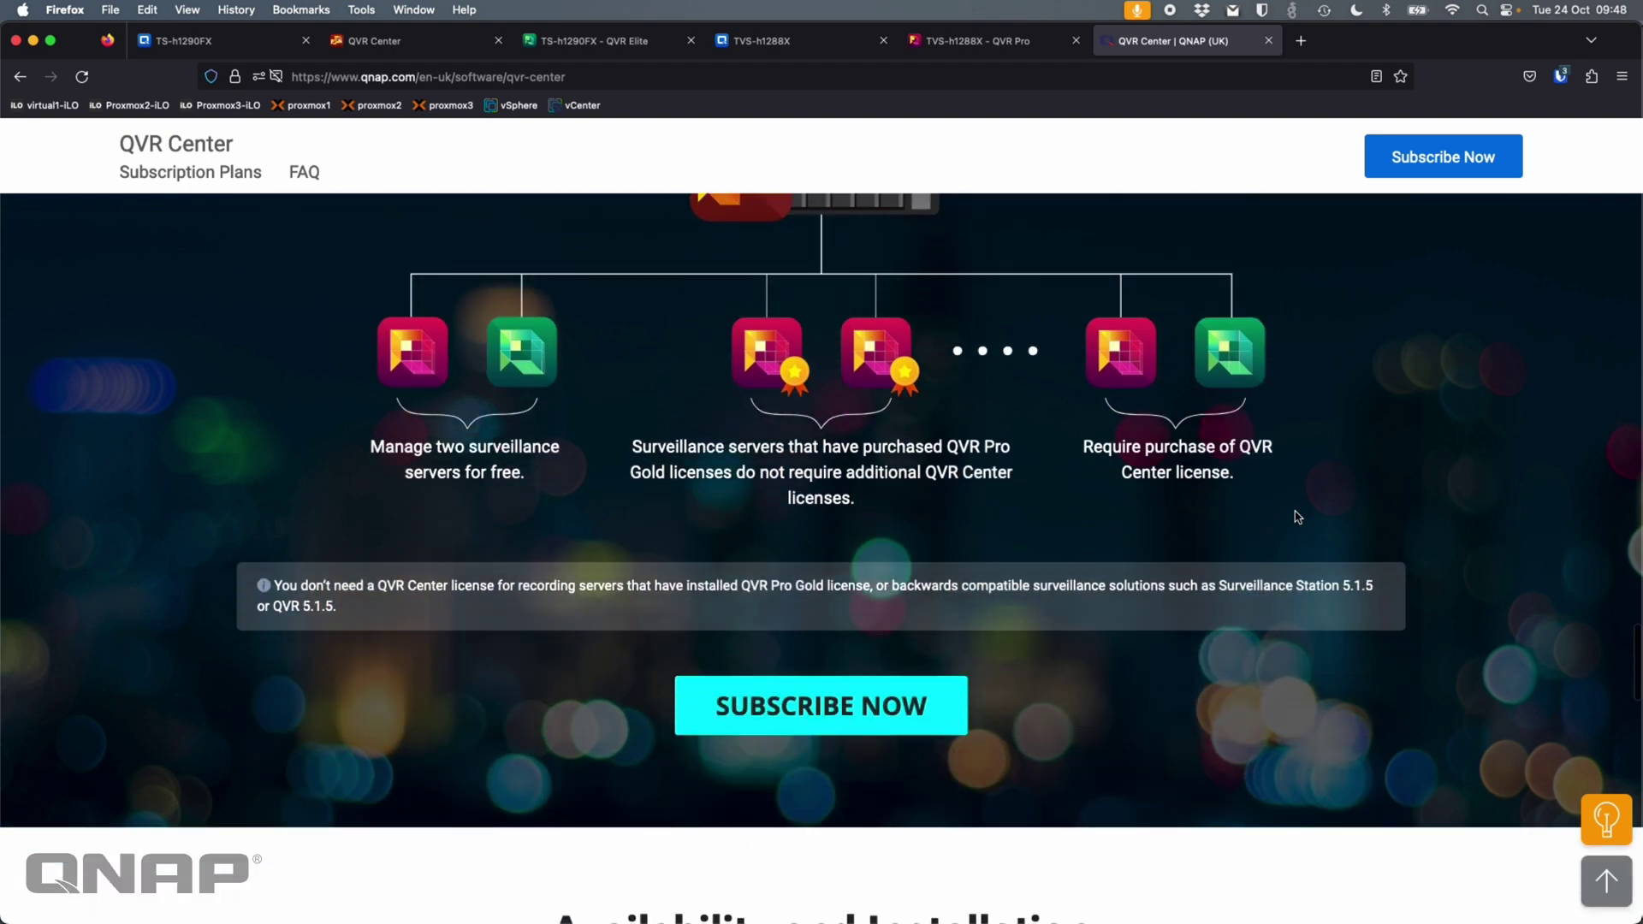
- Highlight the FAQ note about licence-free recording servers
{"action": "scroll", "coordinate": [1296, 516], "scroll_direction": "down", "scroll_amount": 9}
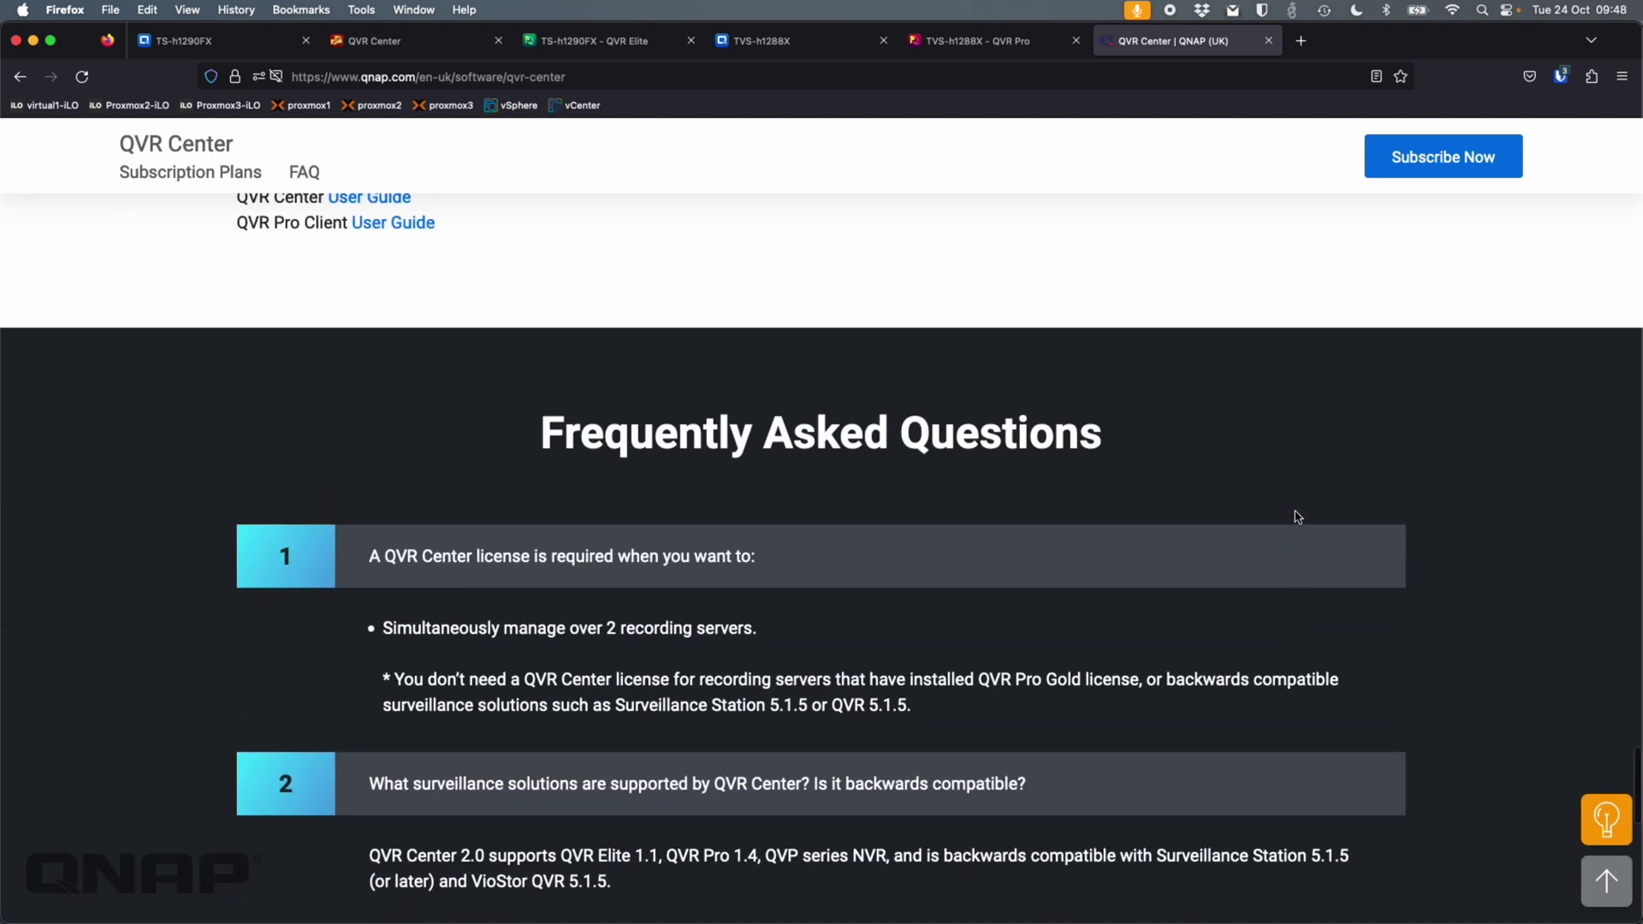
{"action": "scroll", "coordinate": [1296, 516], "scroll_direction": "up", "scroll_amount": 2}
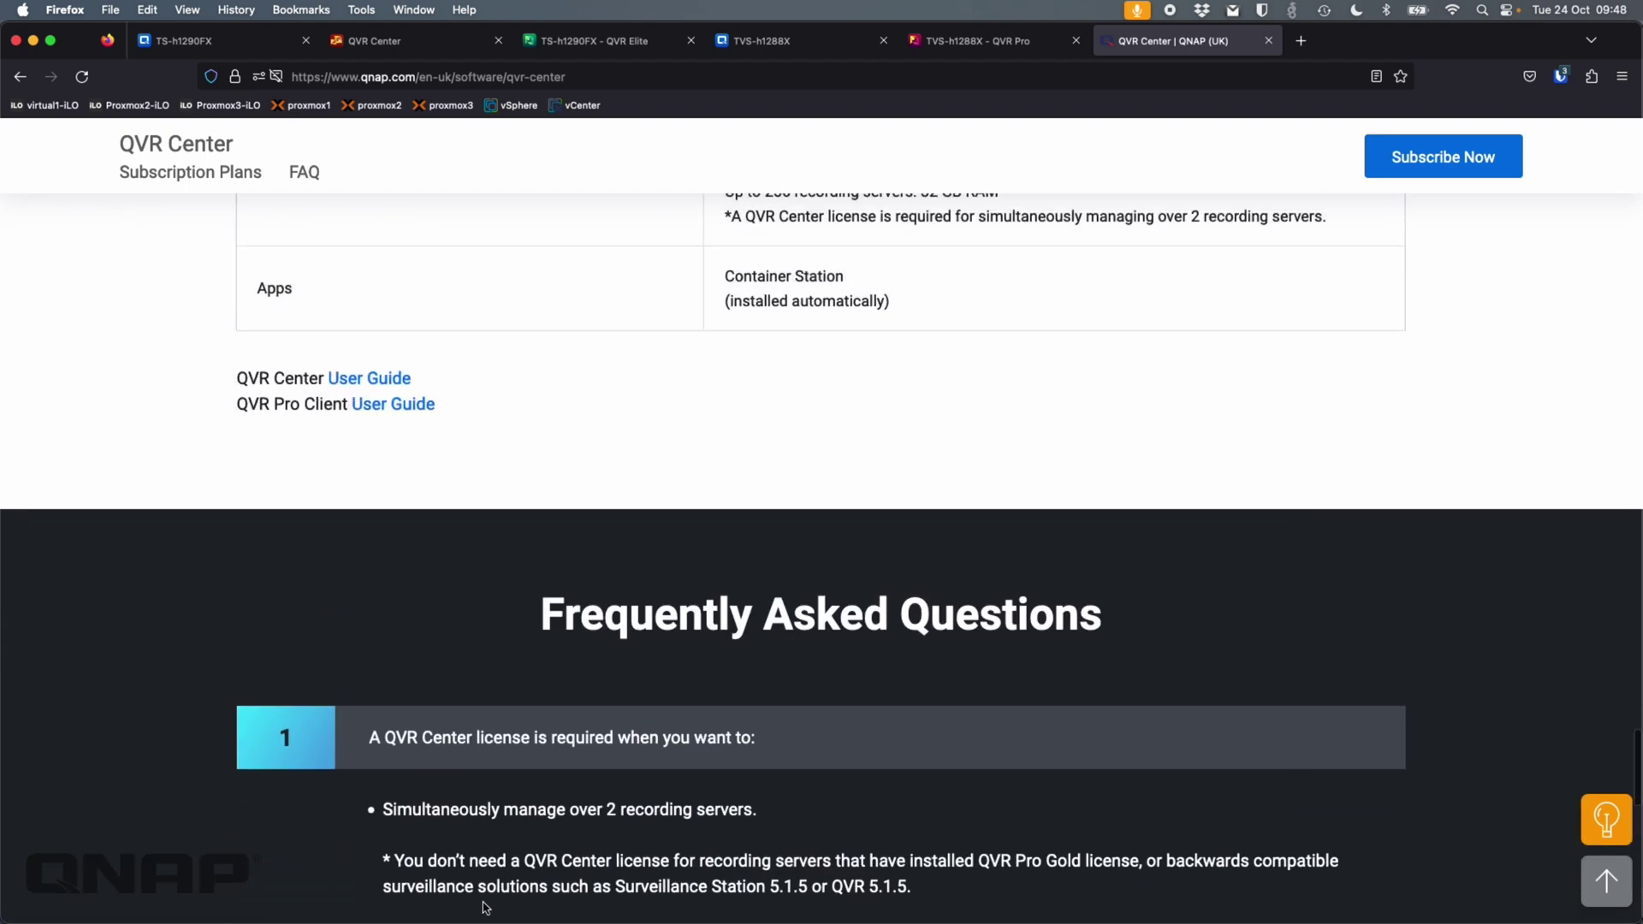
{"action": "left_click_drag", "start_coordinate": [382, 860], "coordinate": [964, 885]}
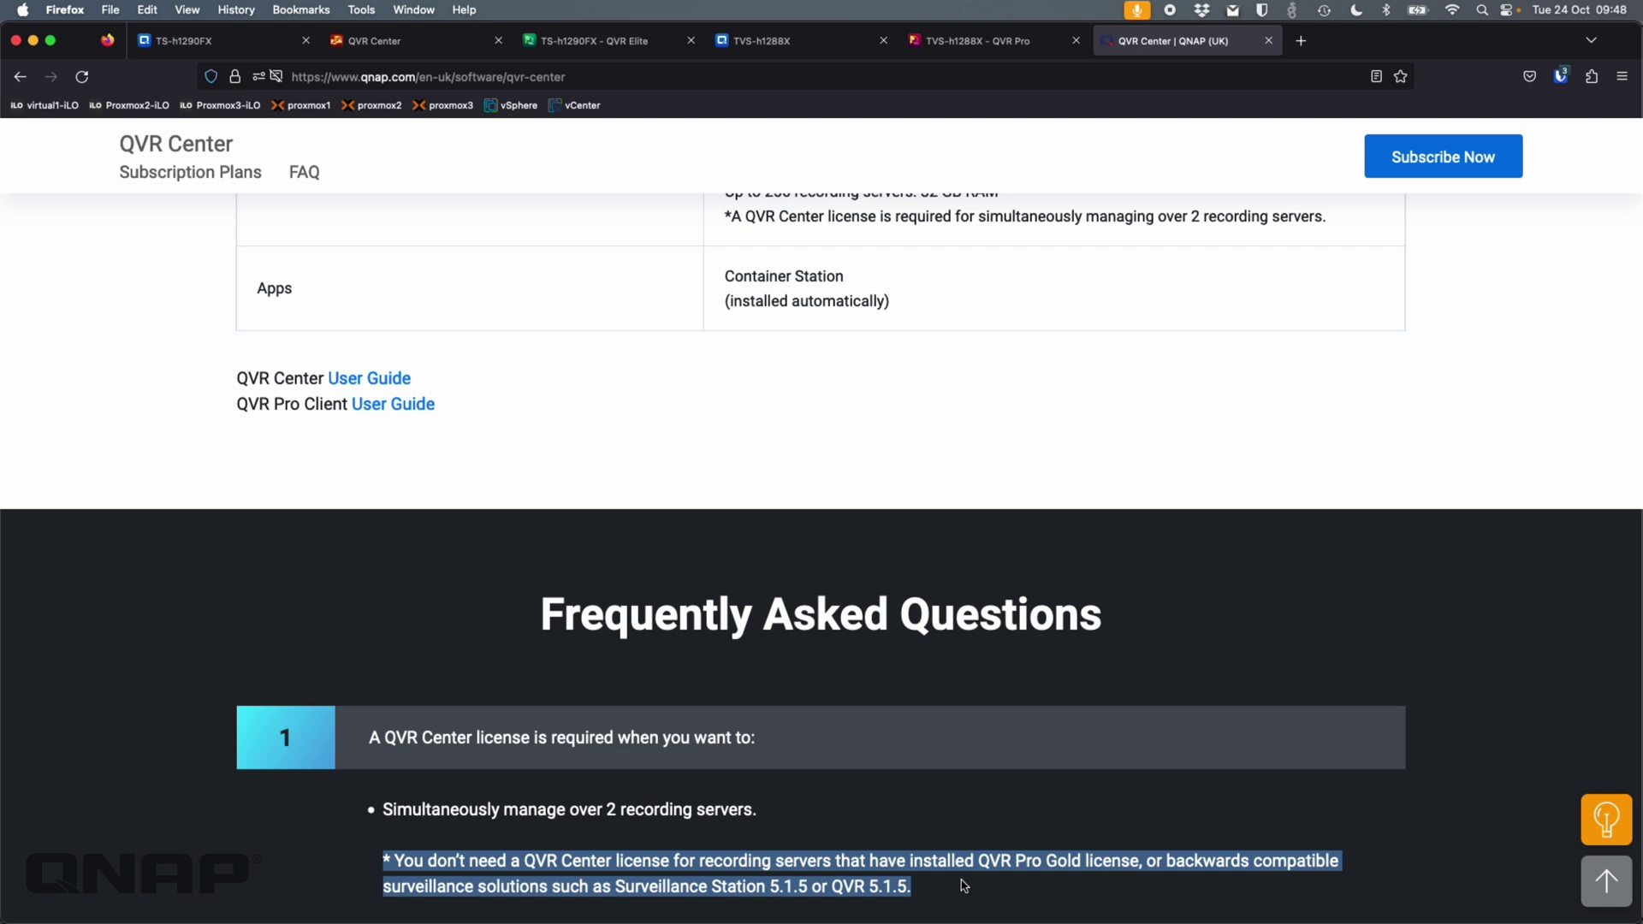
{"action": "left_click", "coordinate": [1009, 672]}
- Highlight the Availability and Installation memory requirements for 32, 64 and 256 recording servers
{"action": "scroll", "coordinate": [1010, 675], "scroll_direction": "up", "scroll_amount": 3}
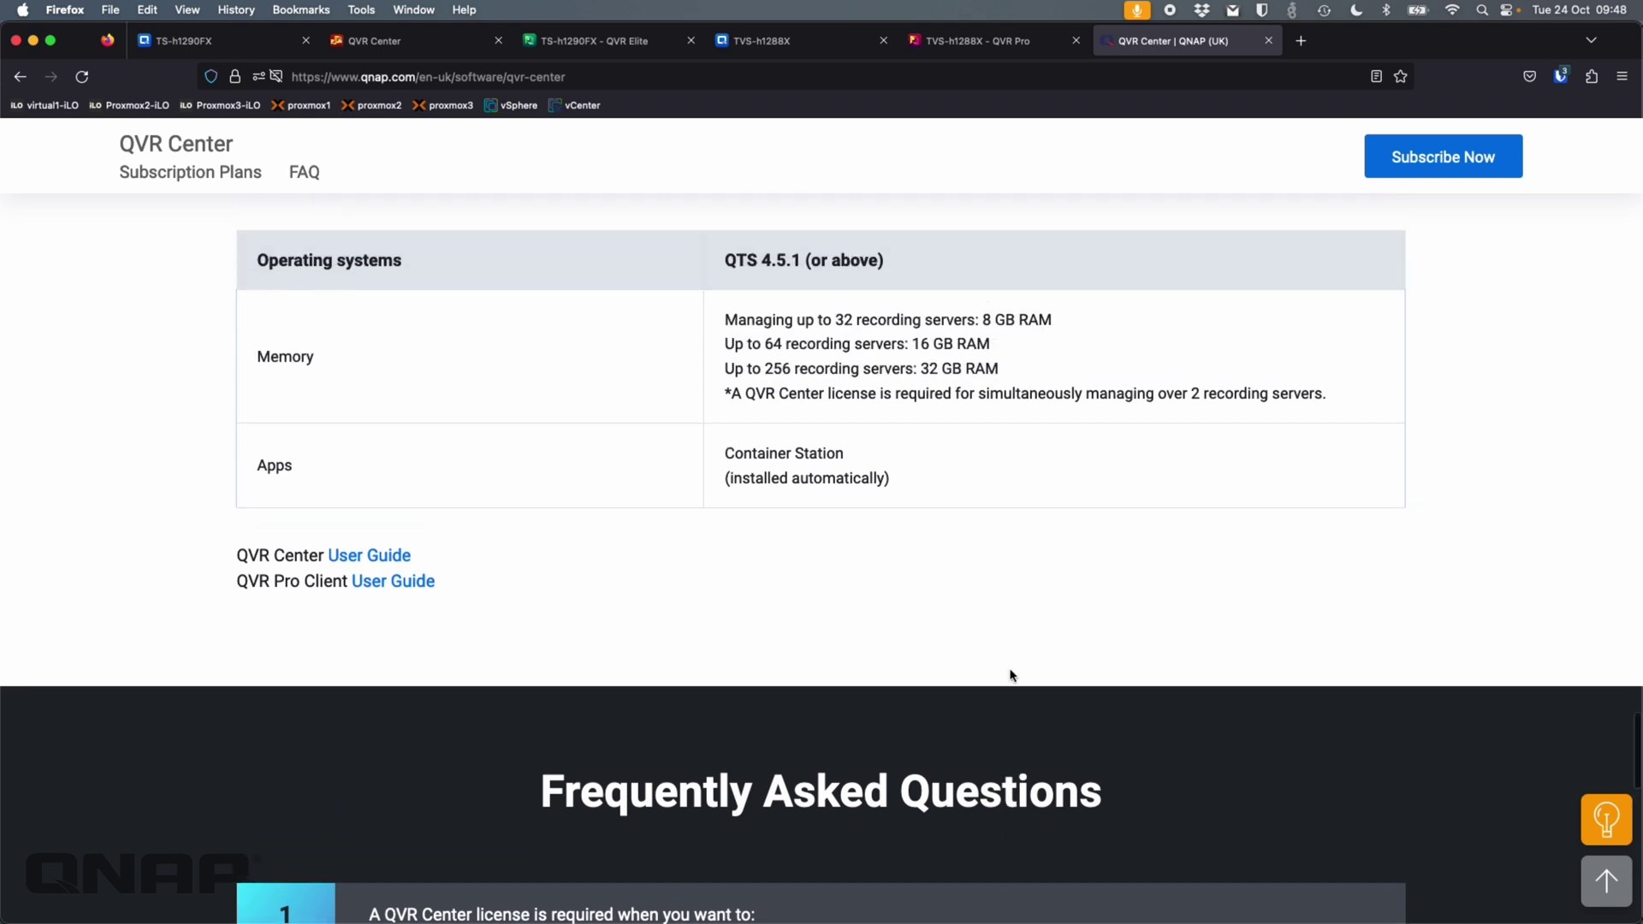
{"action": "scroll", "coordinate": [1011, 675], "scroll_direction": "up", "scroll_amount": 1}
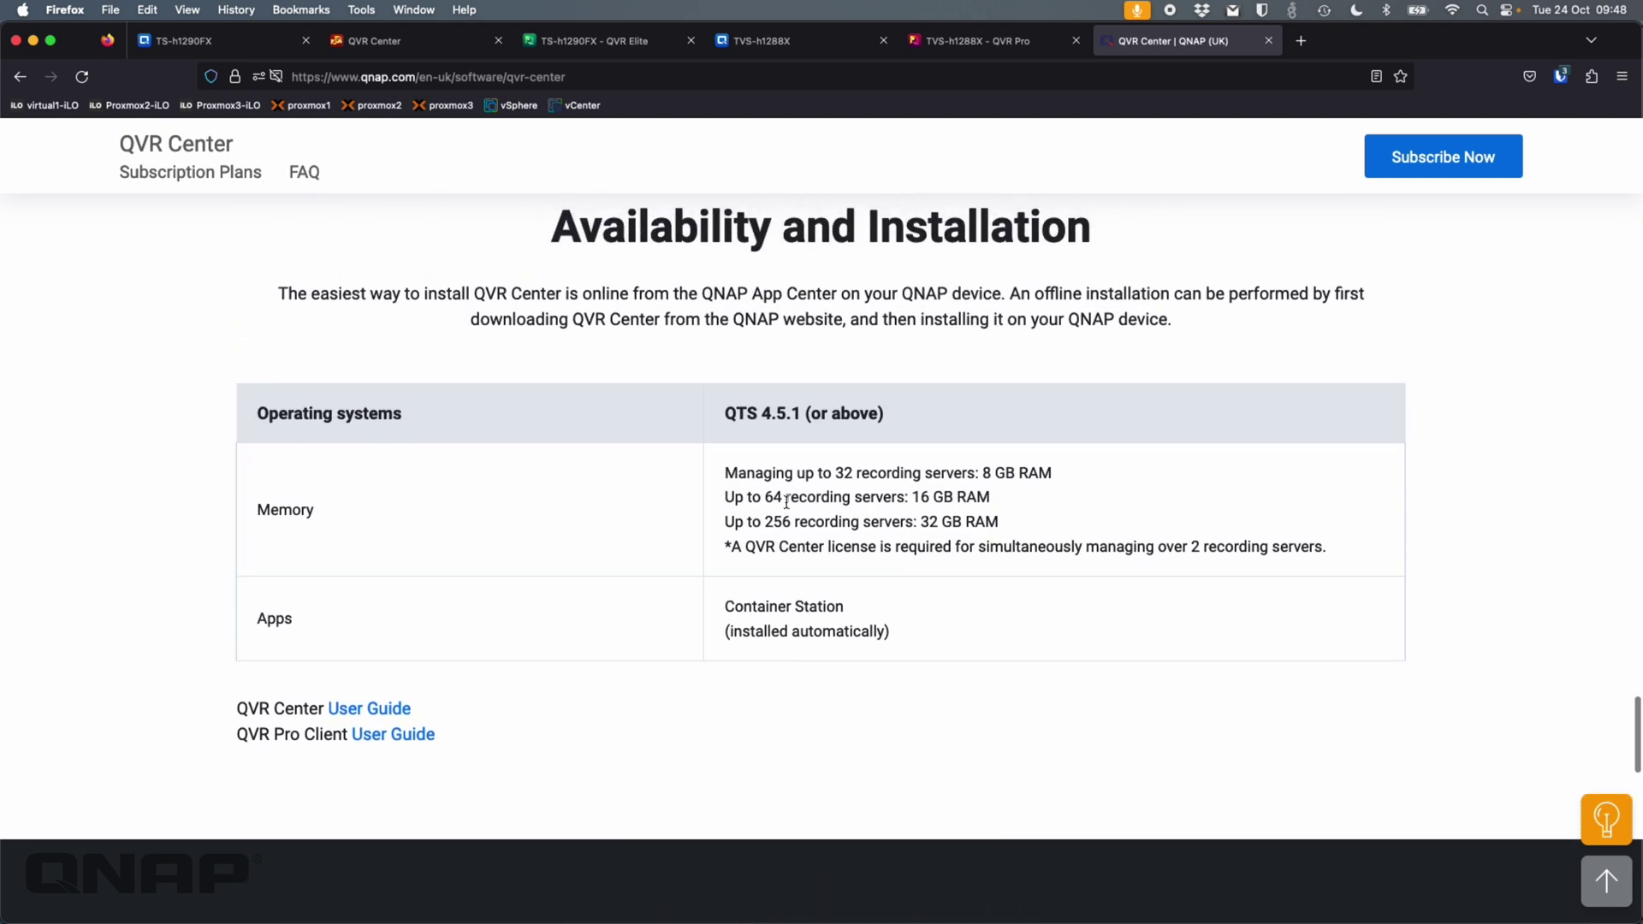
{"action": "left_click_drag", "start_coordinate": [725, 473], "coordinate": [1349, 556]}
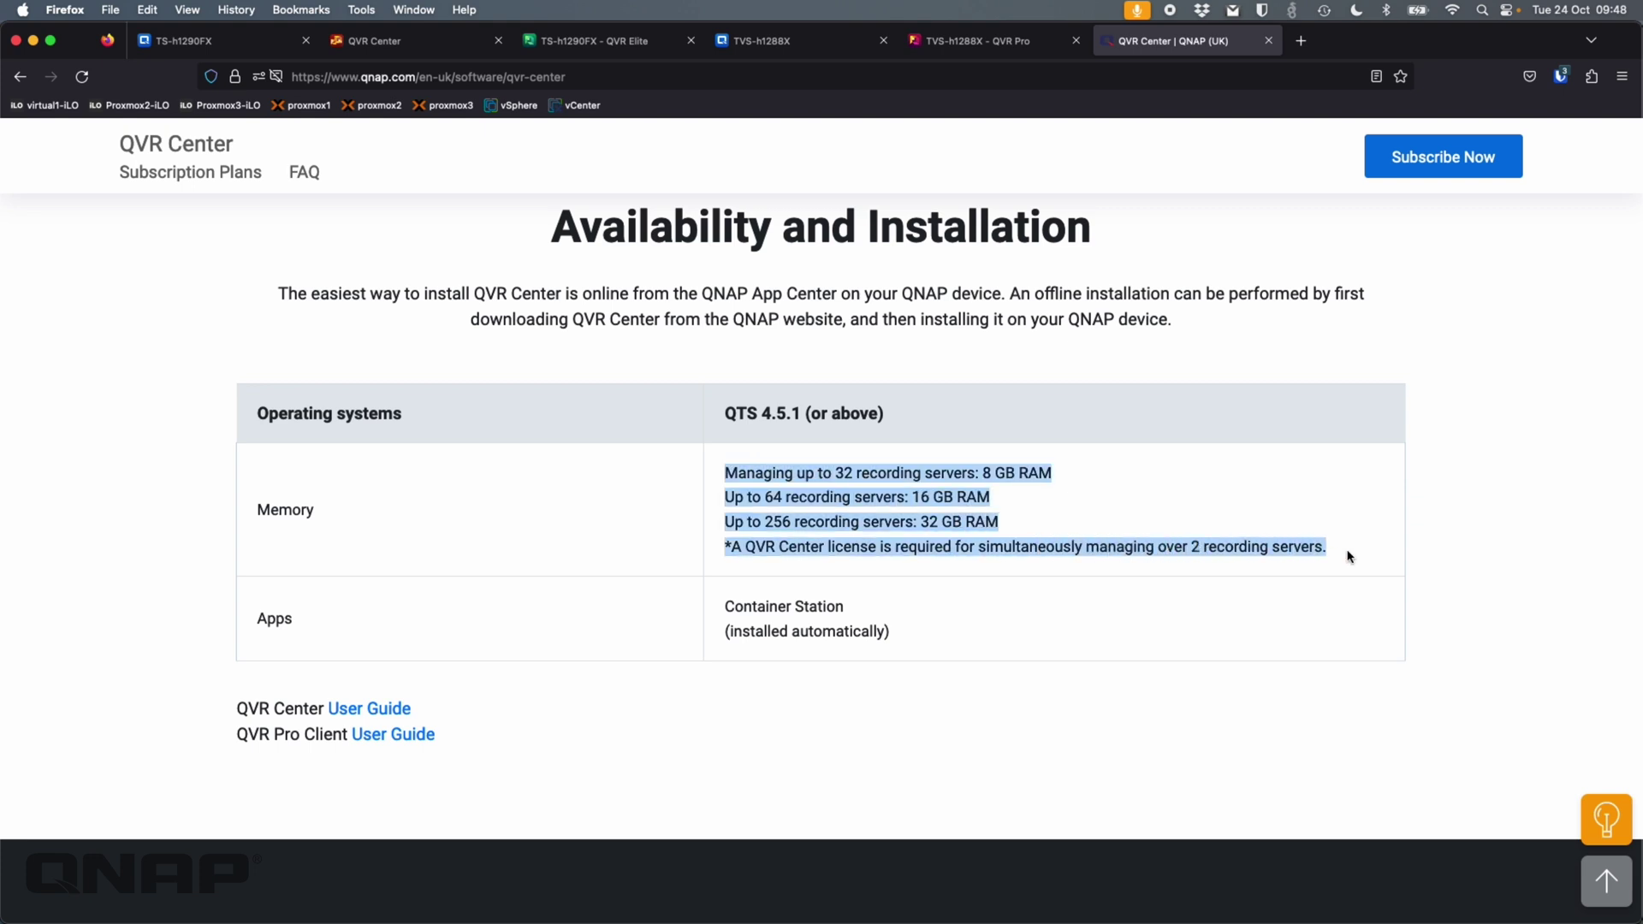
{"action": "left_click", "coordinate": [1231, 503]}
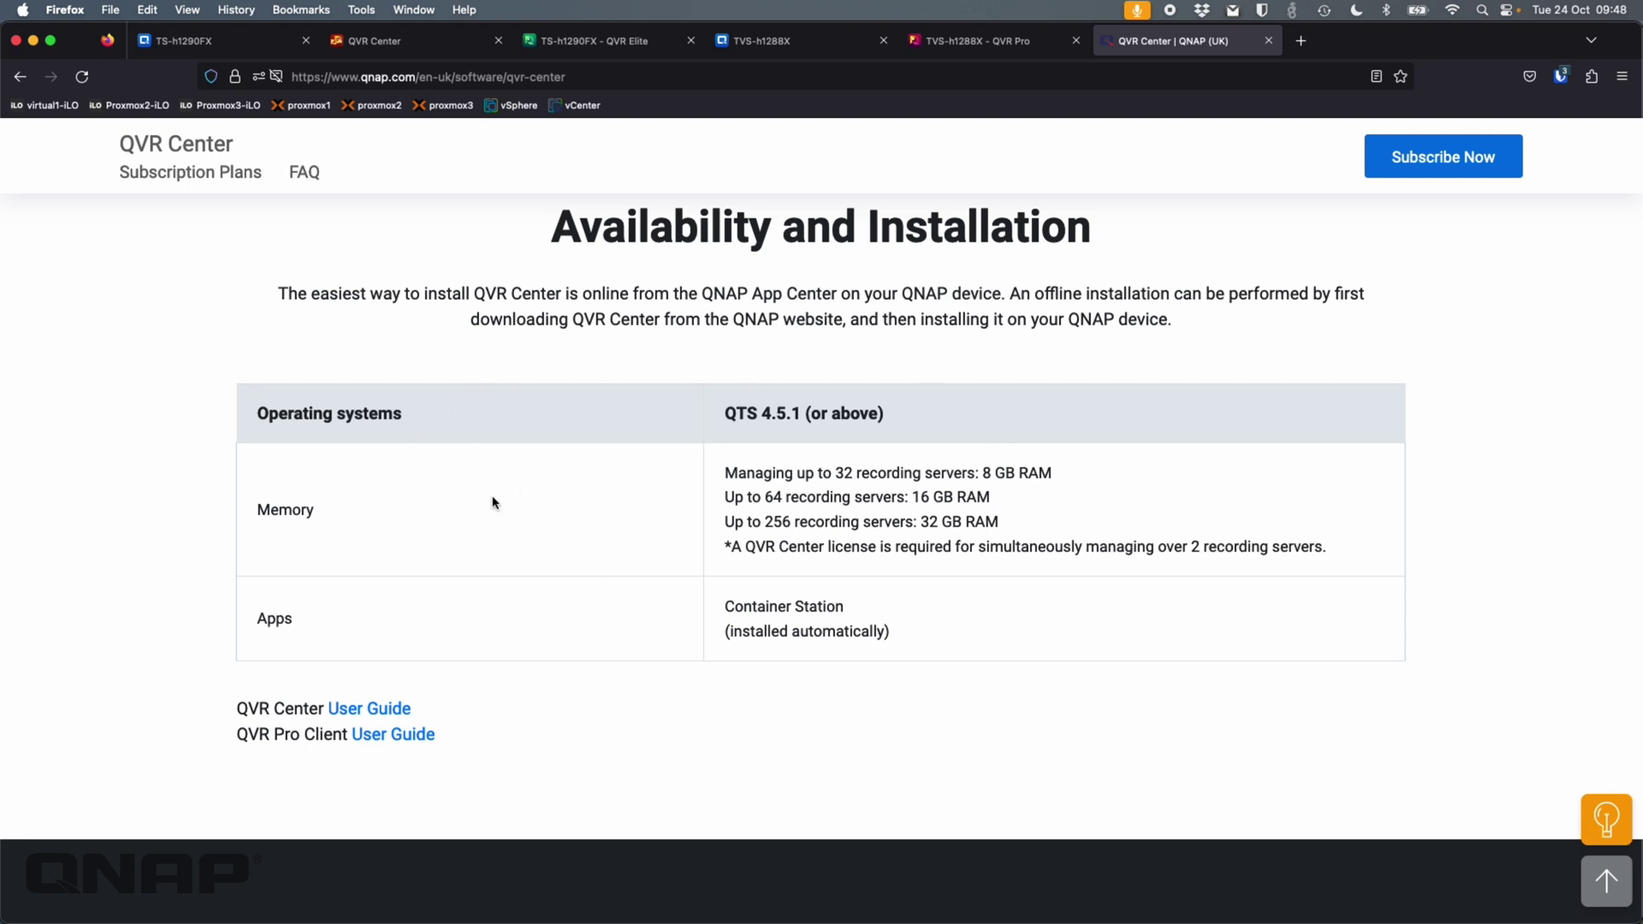
{"action": "left_click", "coordinate": [224, 40]}
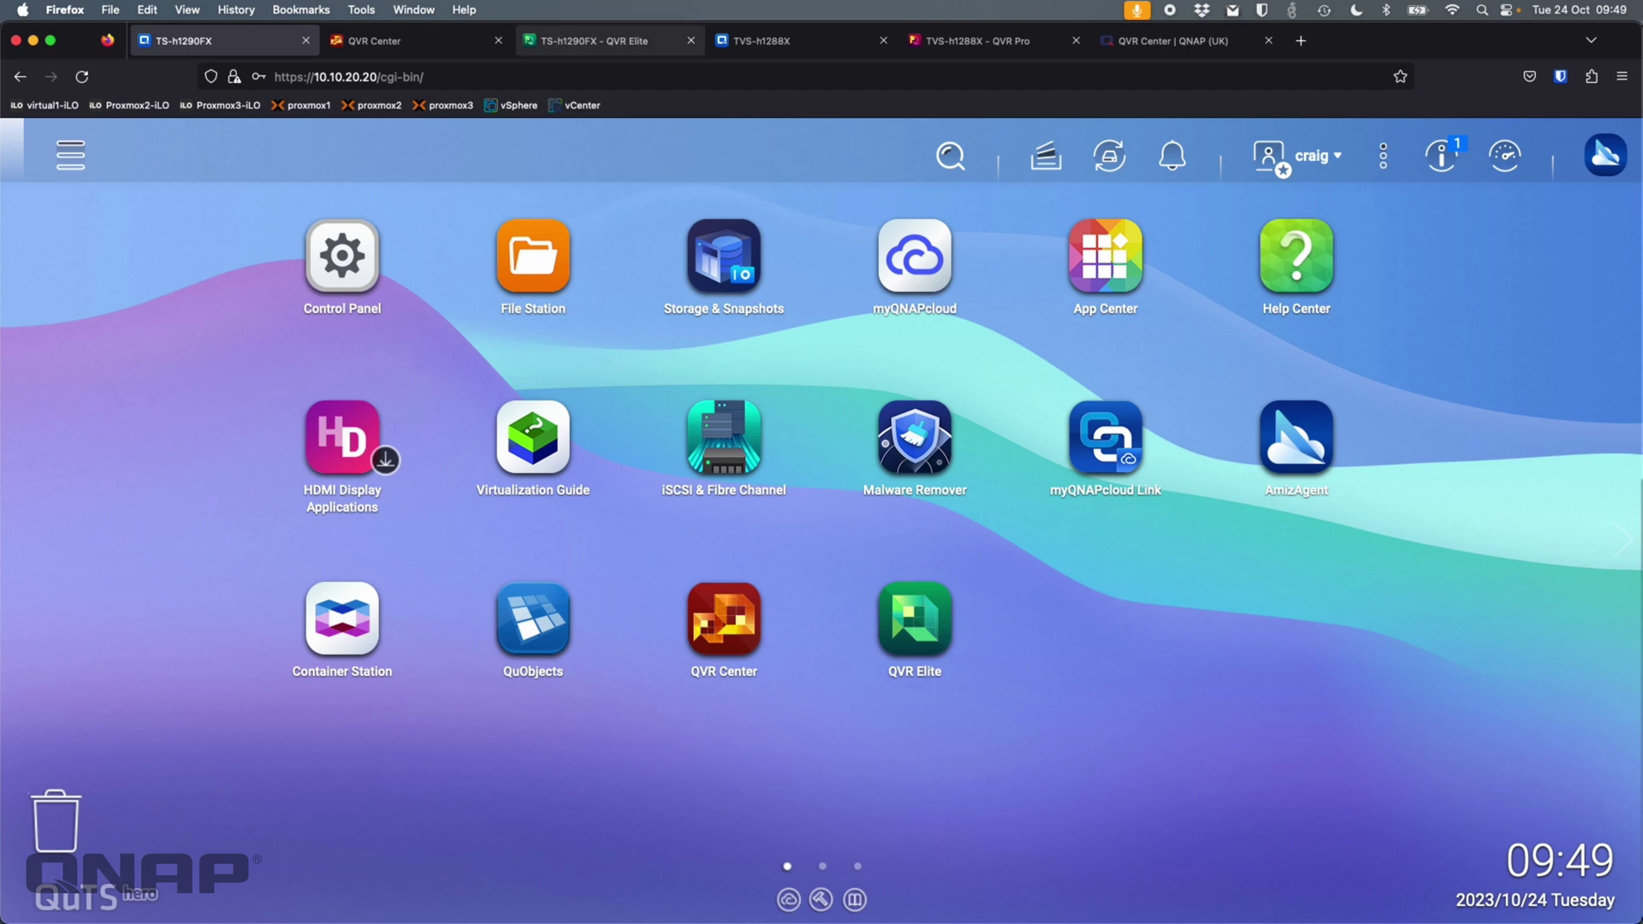
- Check TS-h1290FX recording storage, then list the Driveway and Front Garden cameras in QVR Elite
{"action": "left_click", "coordinate": [582, 40]}
{"action": "left_click", "coordinate": [343, 260]}
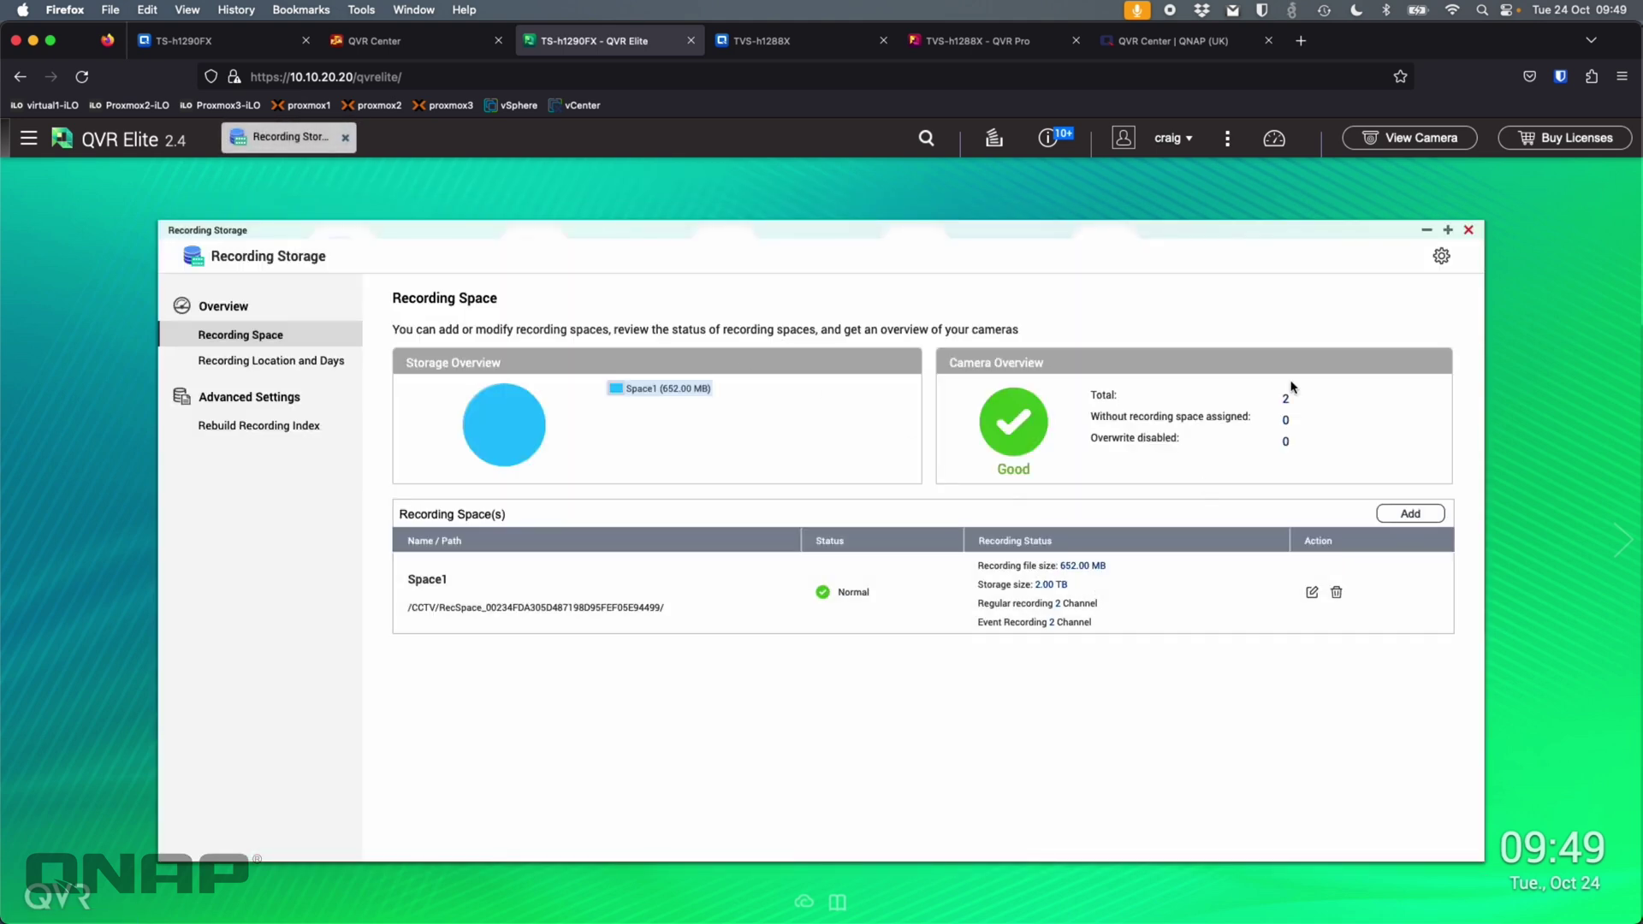
{"action": "left_click", "coordinate": [1468, 232]}
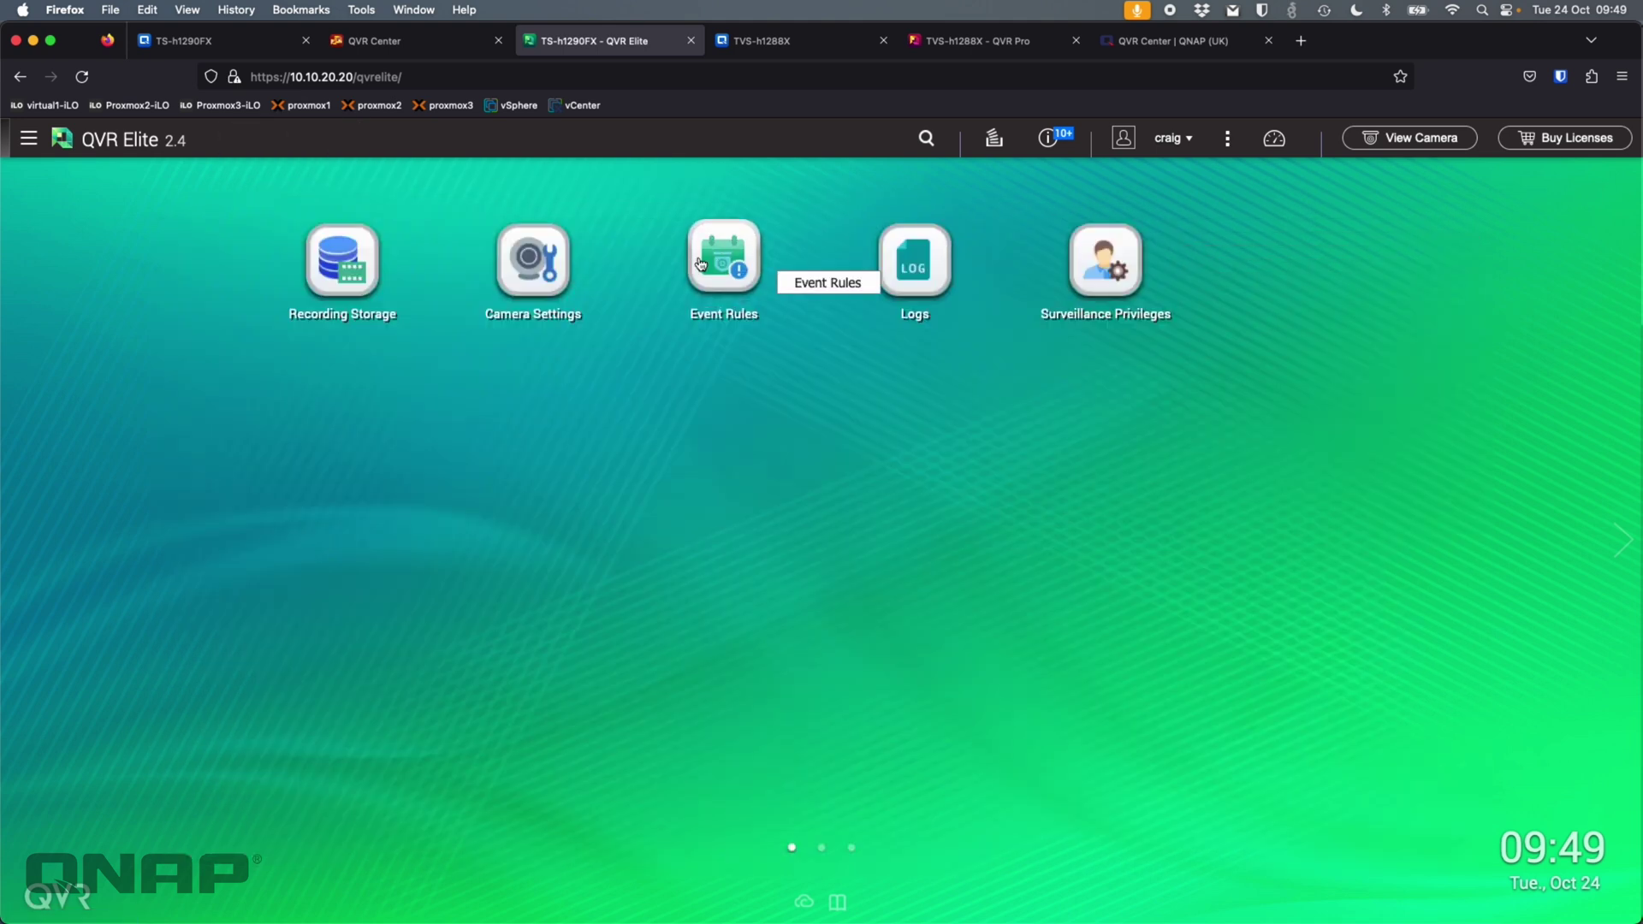
{"action": "left_click", "coordinate": [557, 264]}
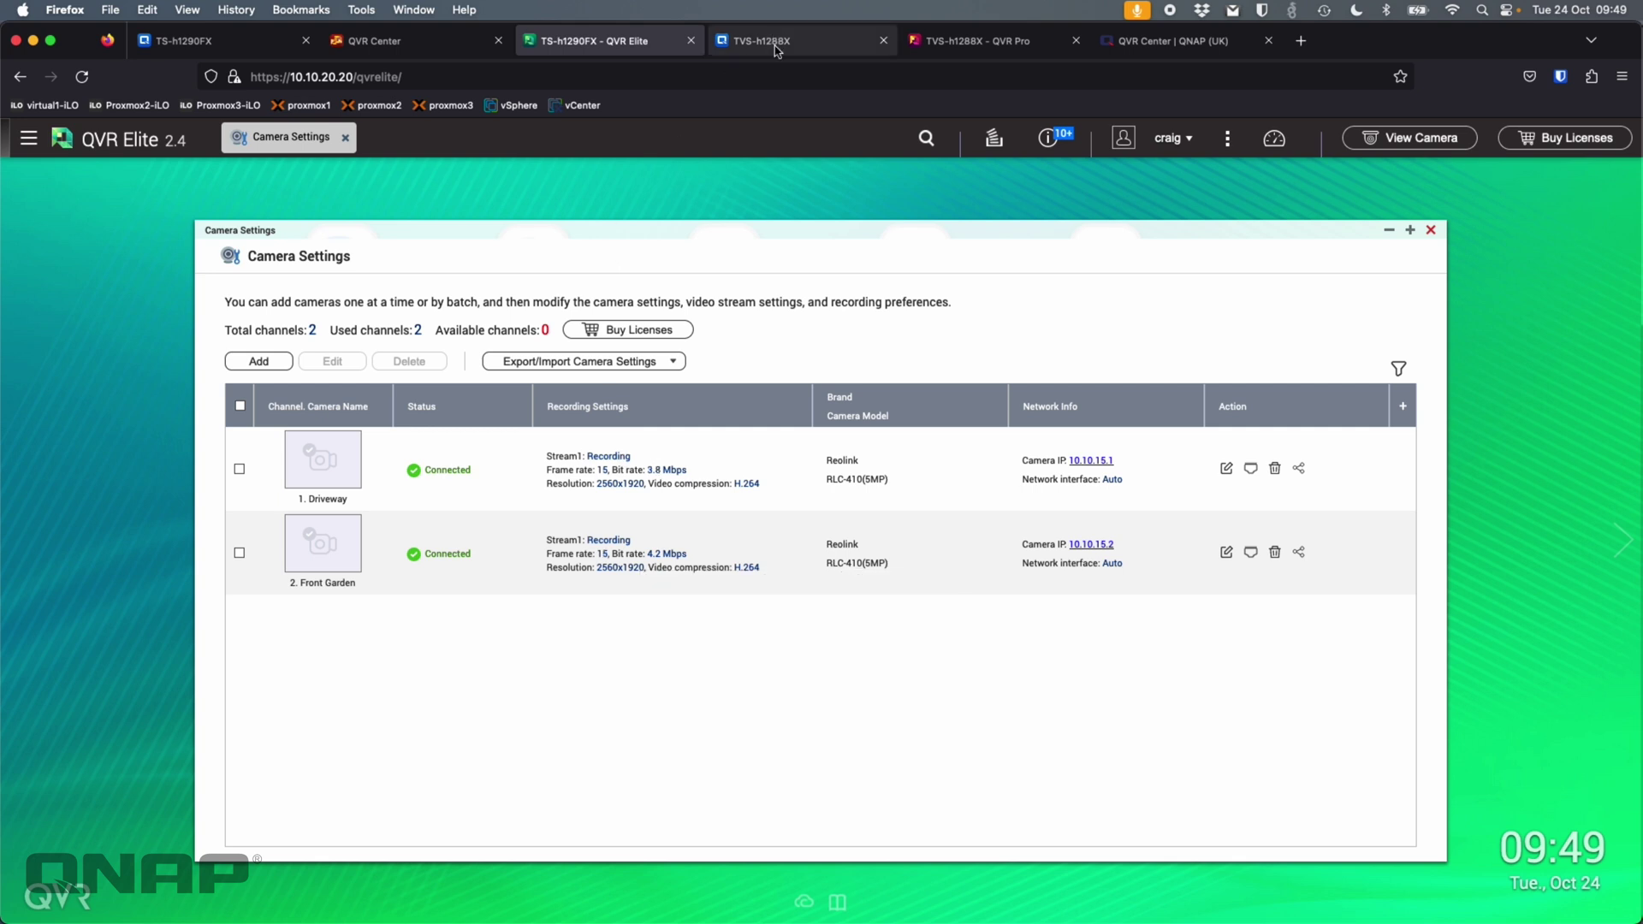
- Review TVS-h1288X storage and its Back Garden and Rear Garage cameras in QVR Pro
{"action": "left_click", "coordinate": [774, 38]}
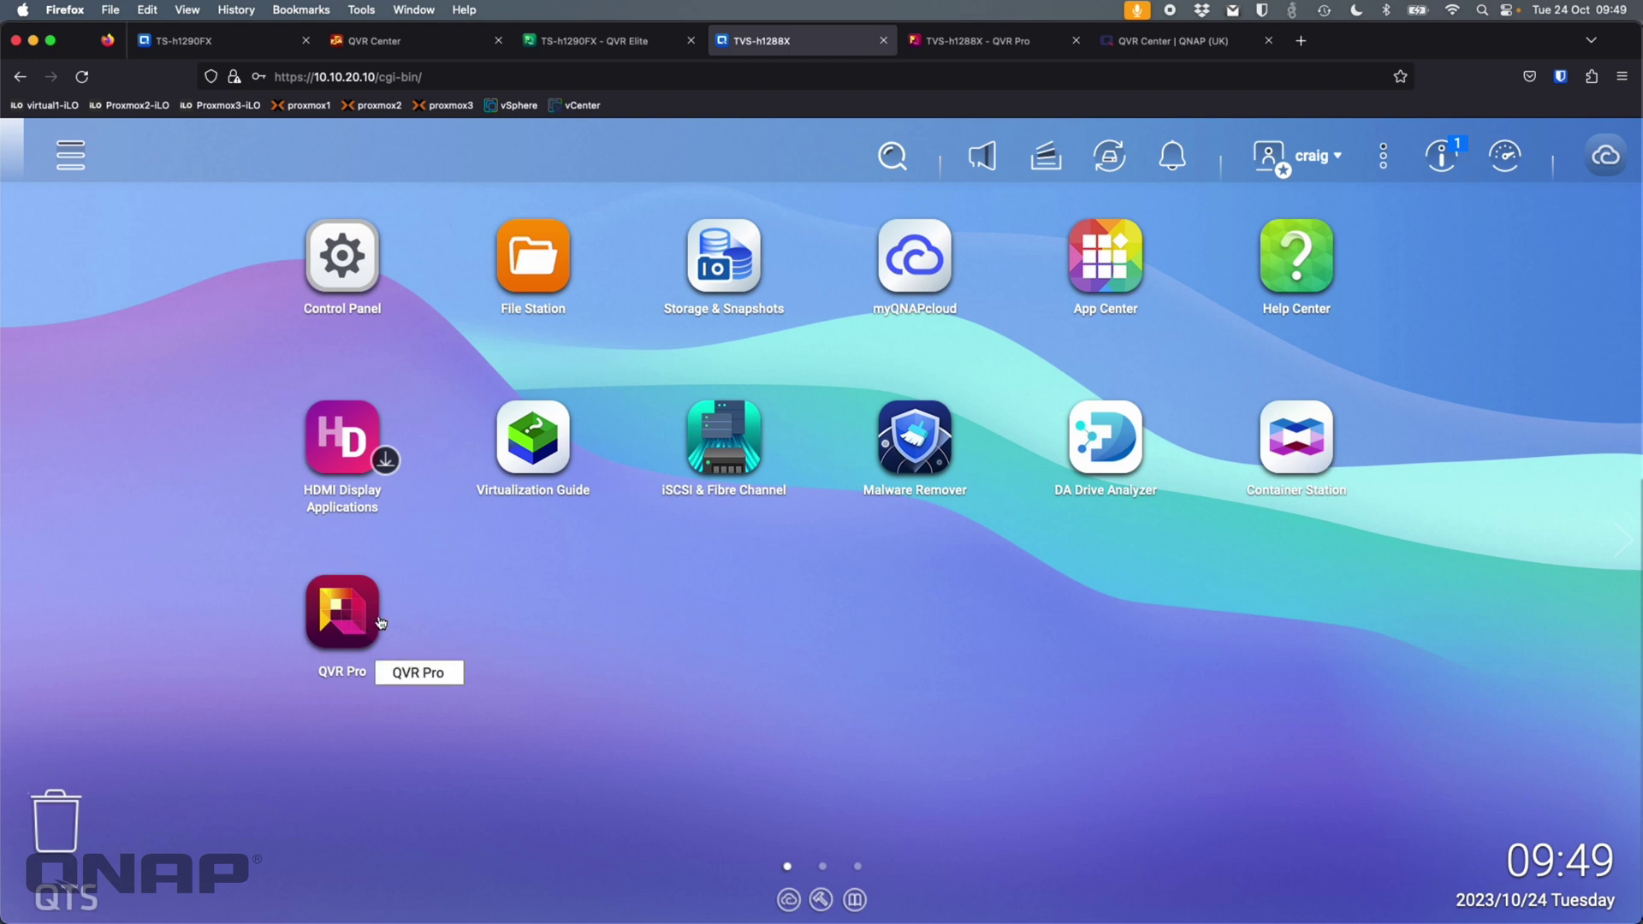
{"action": "left_click", "coordinate": [988, 51]}
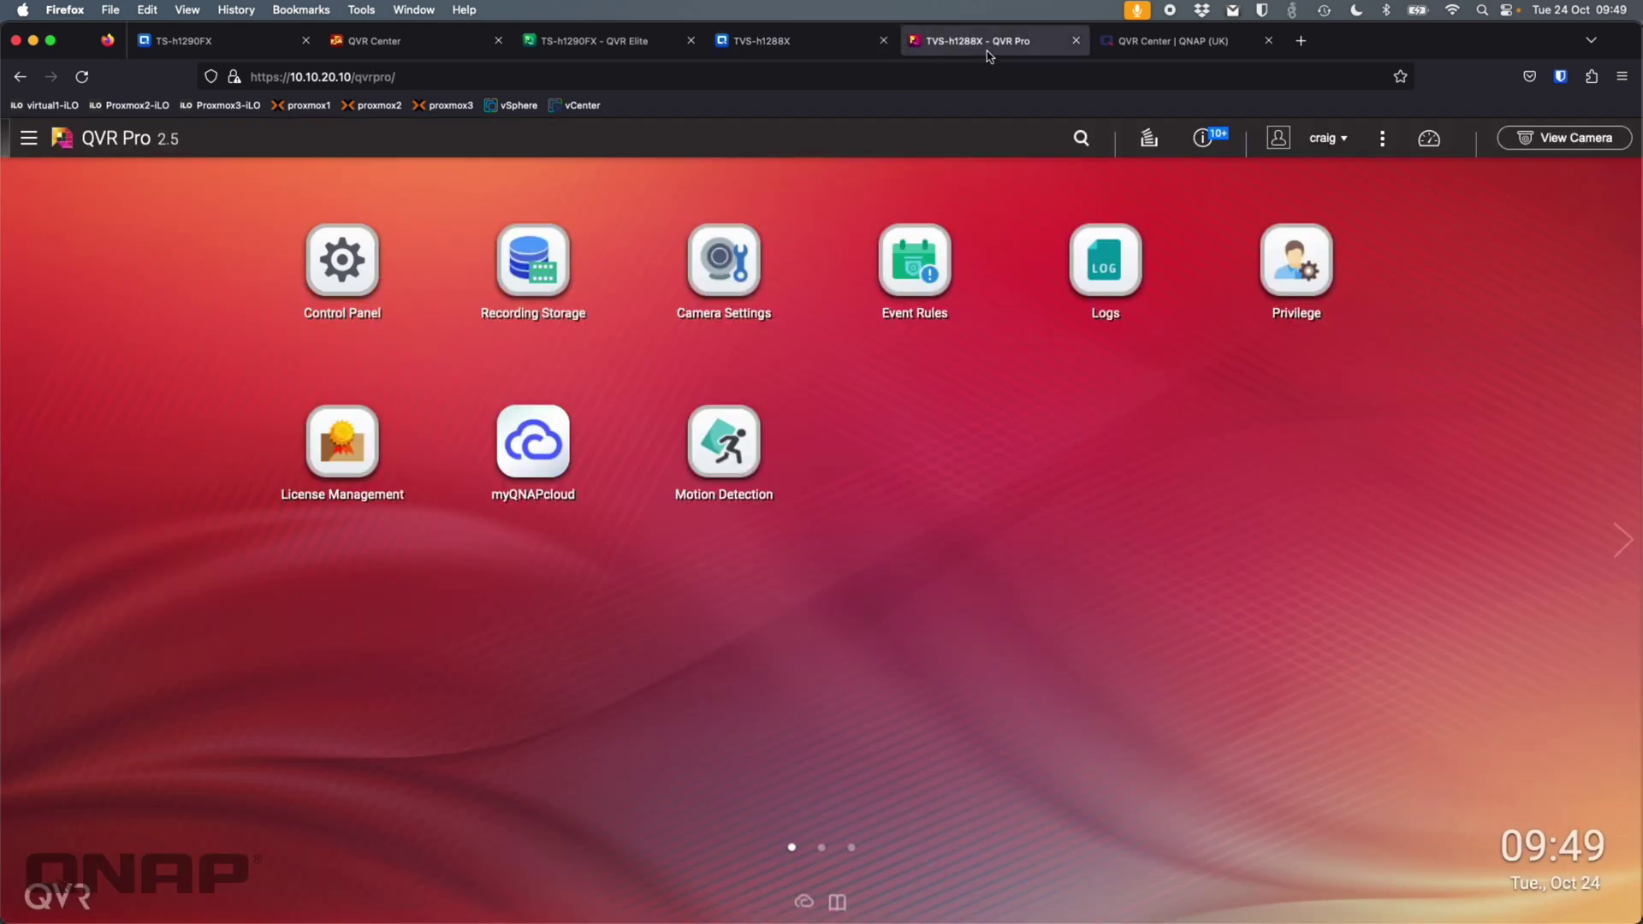
{"action": "left_click", "coordinate": [531, 261]}
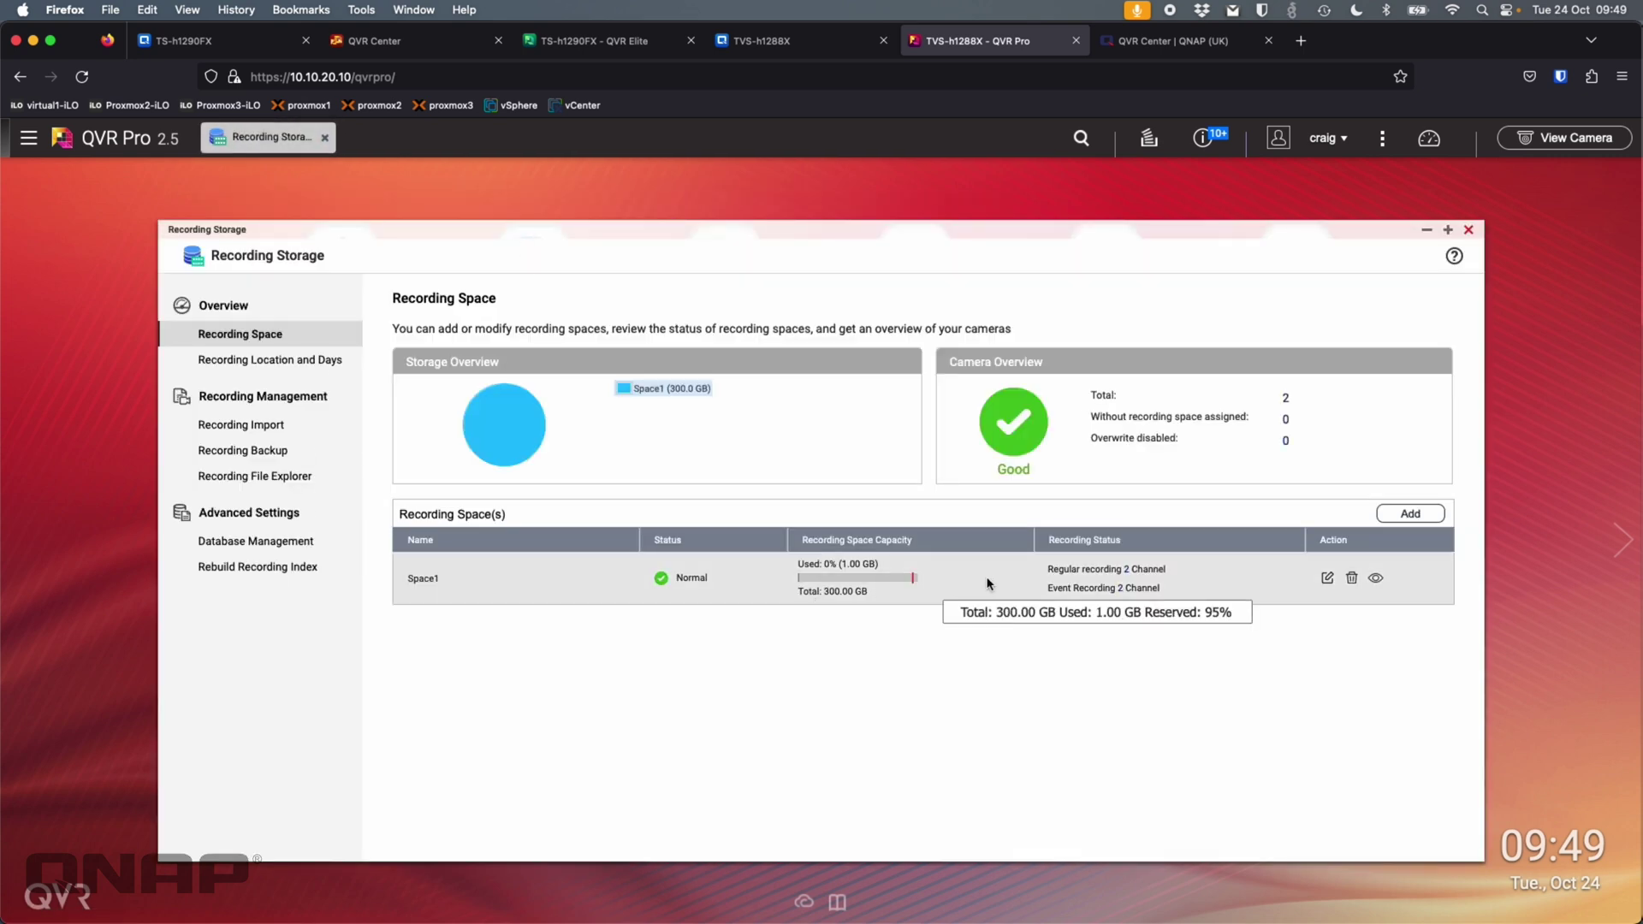
{"action": "left_click", "coordinate": [1468, 230]}
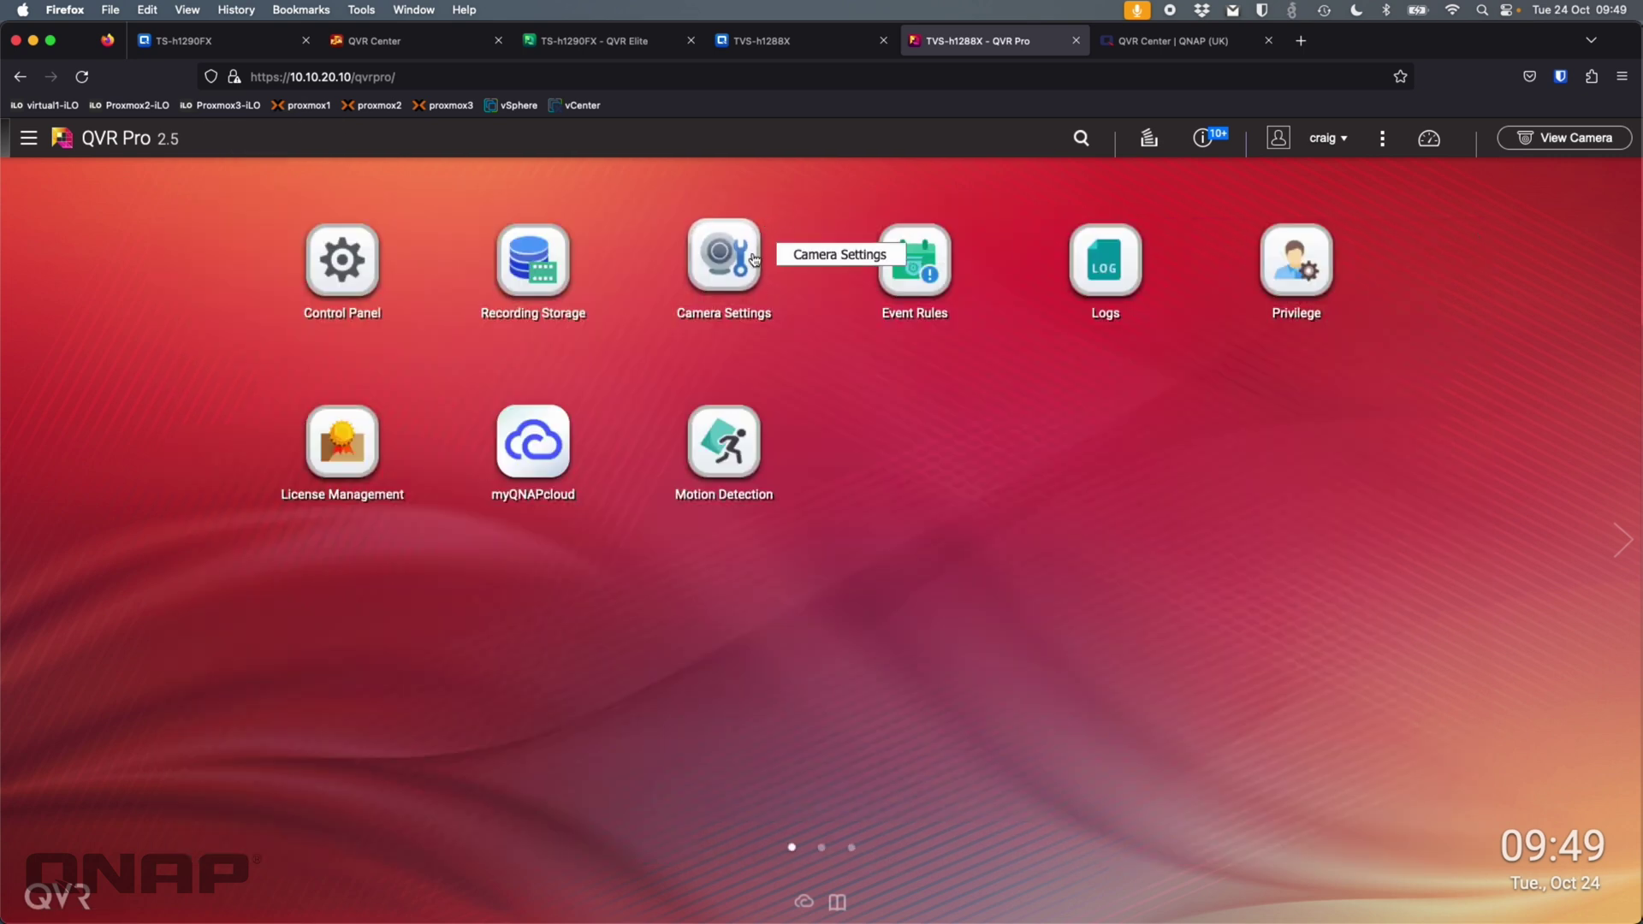
{"action": "left_click", "coordinate": [751, 257]}
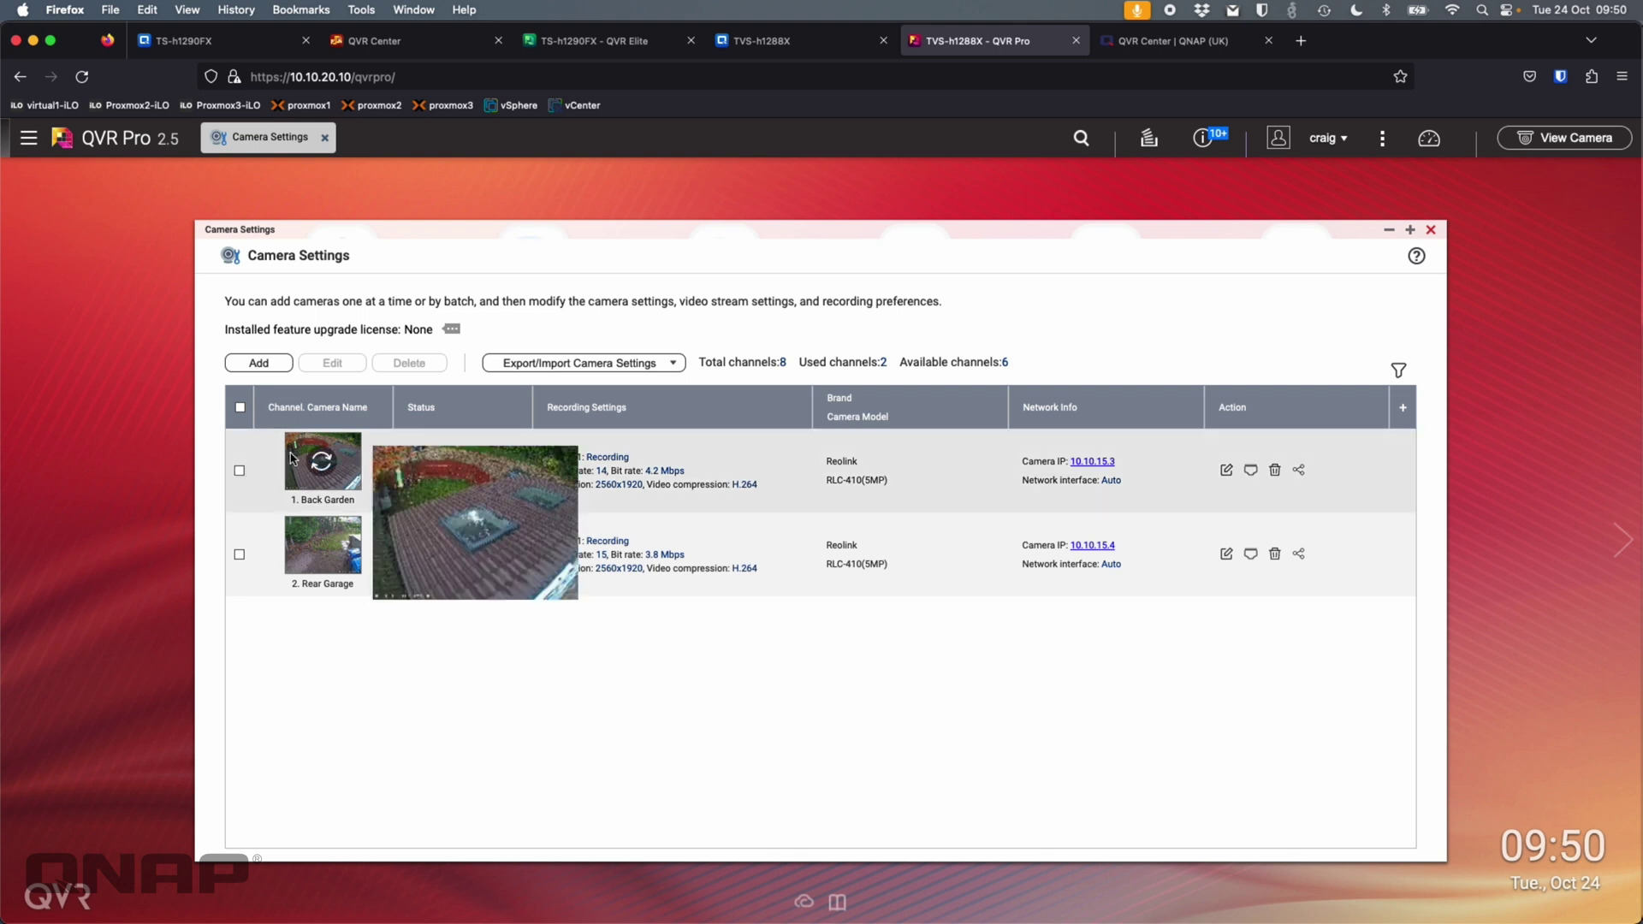
{"action": "mouse_move", "coordinate": [322, 569]}
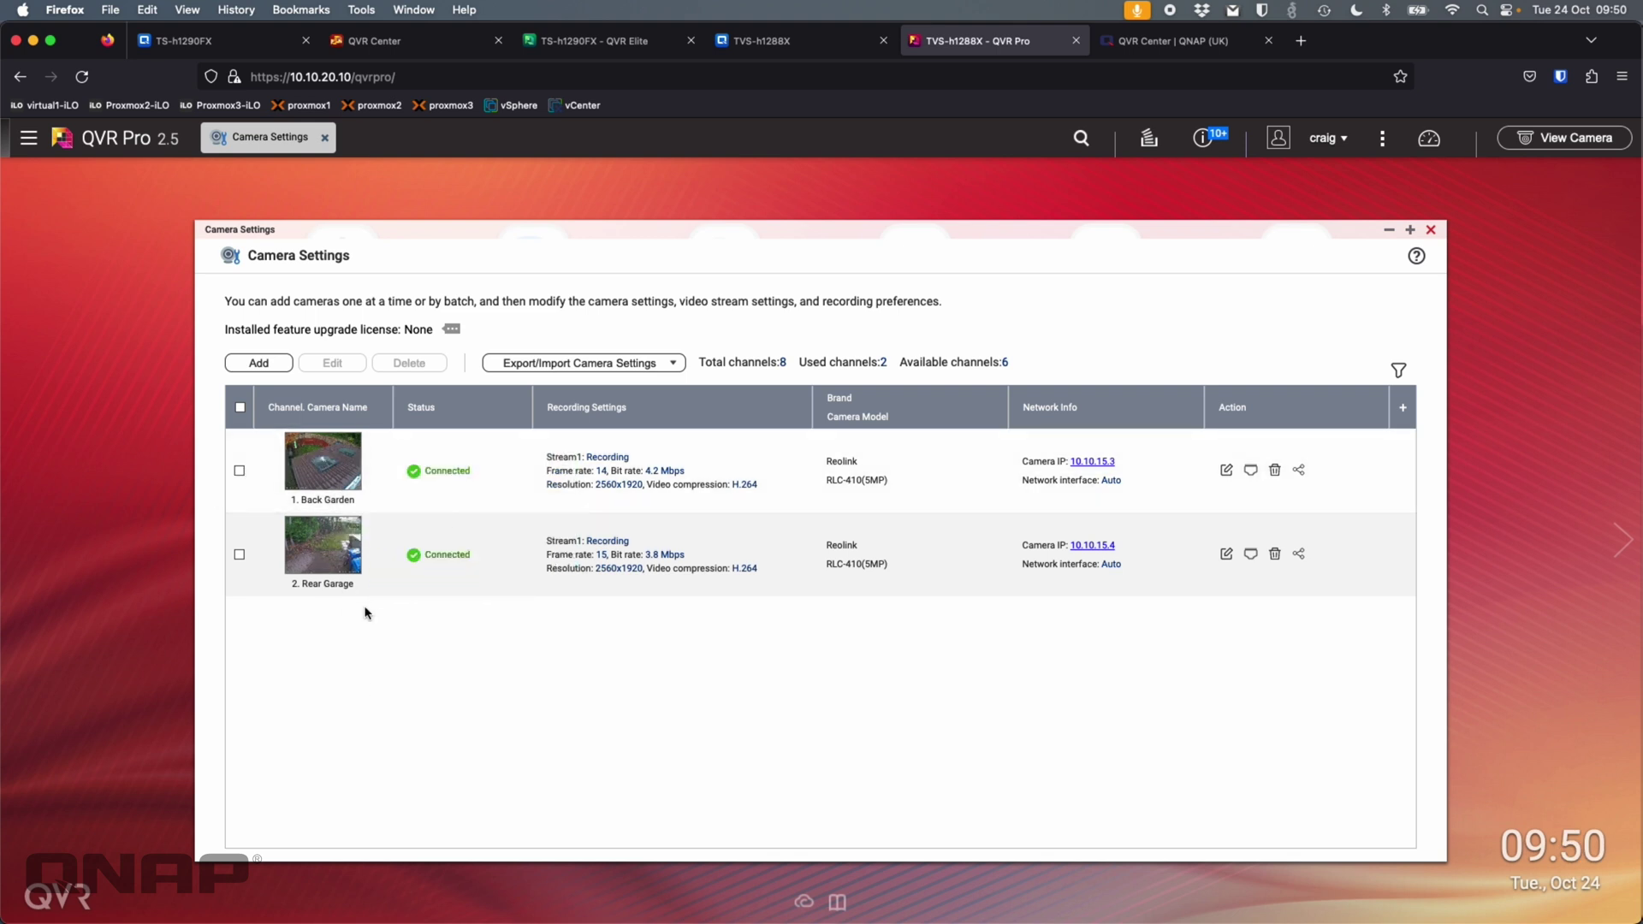
{"action": "mouse_move", "coordinate": [349, 483]}
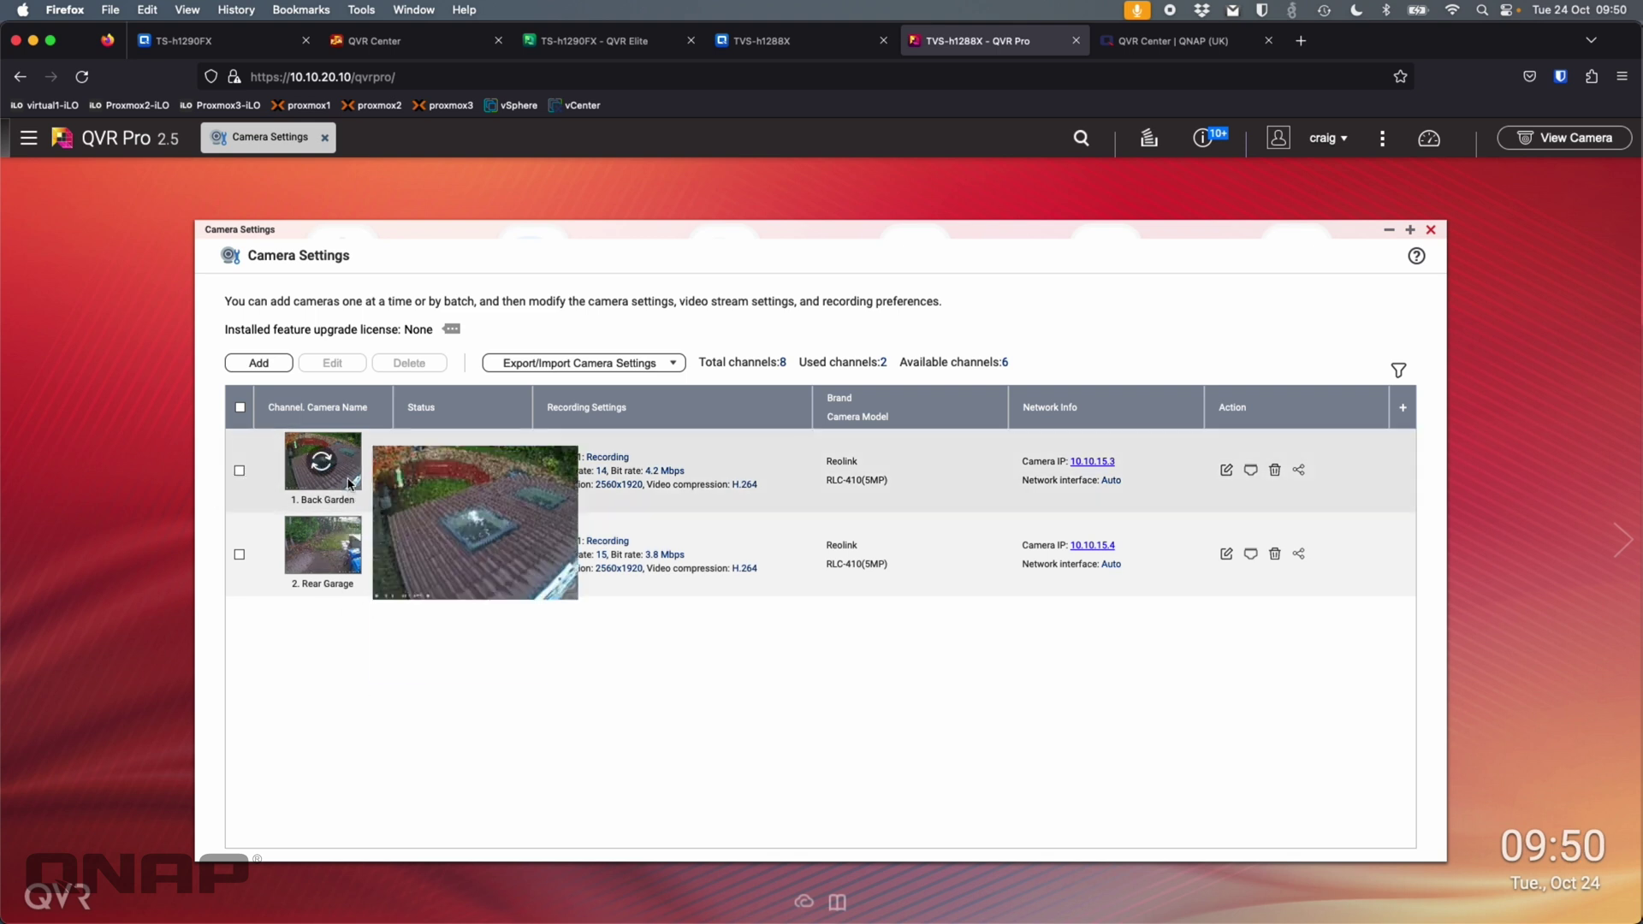
{"action": "left_click", "coordinate": [602, 52]}
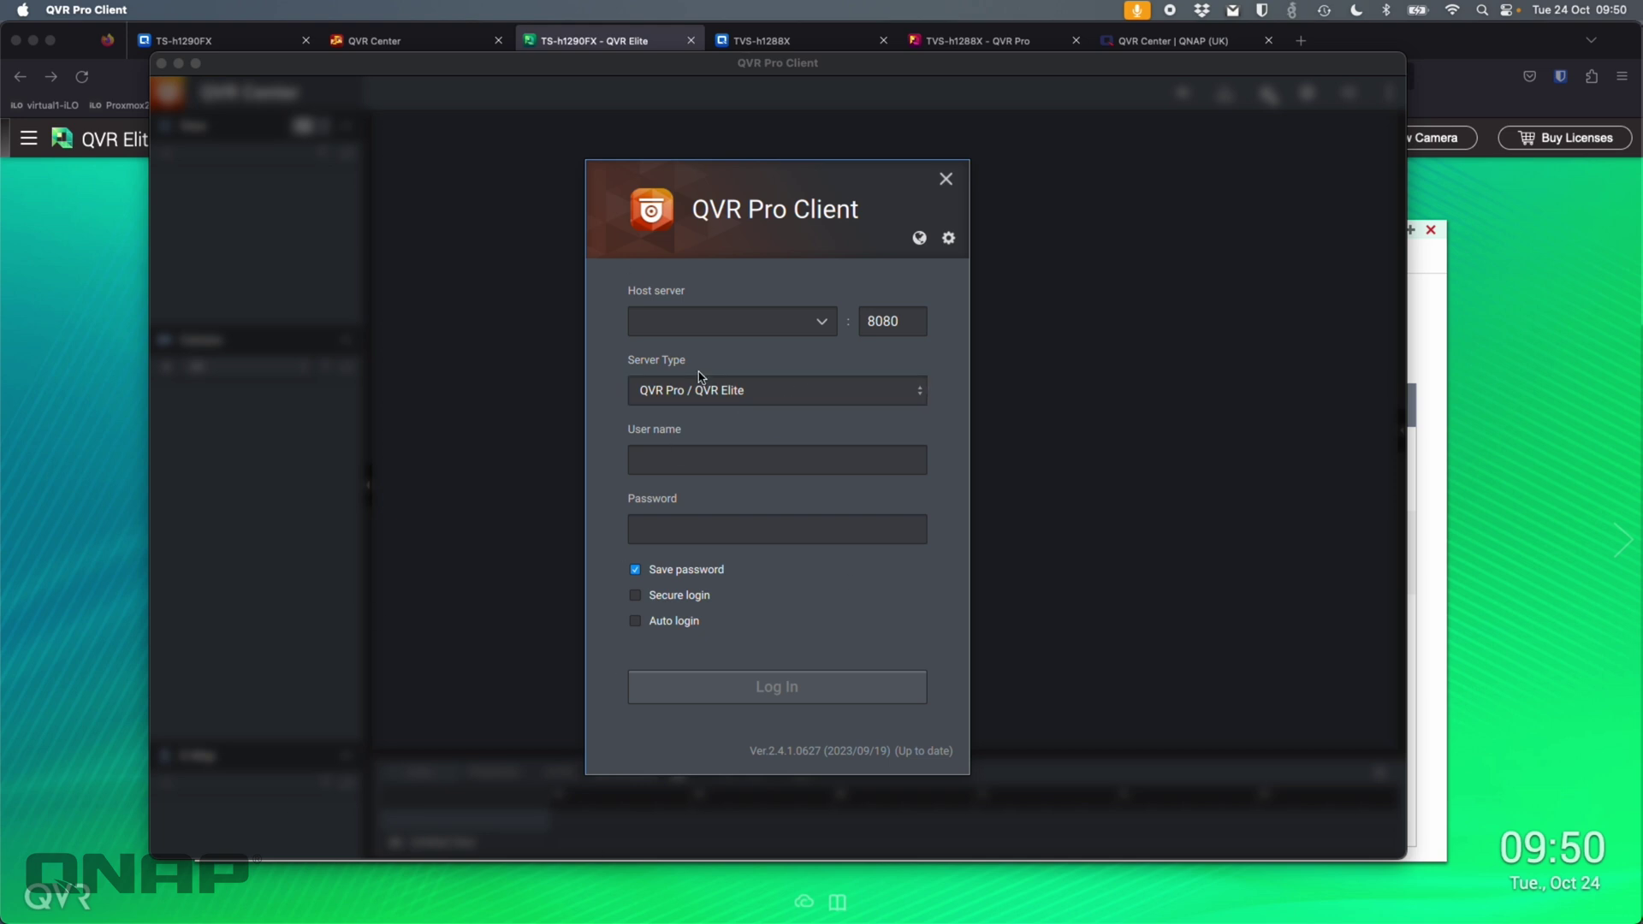
- Log in to the QVR Elite server at 10.10.20.20 with the user name and password
{"action": "left_click", "coordinate": [739, 328]}
{"action": "type", "text": "10.10.20.20"}
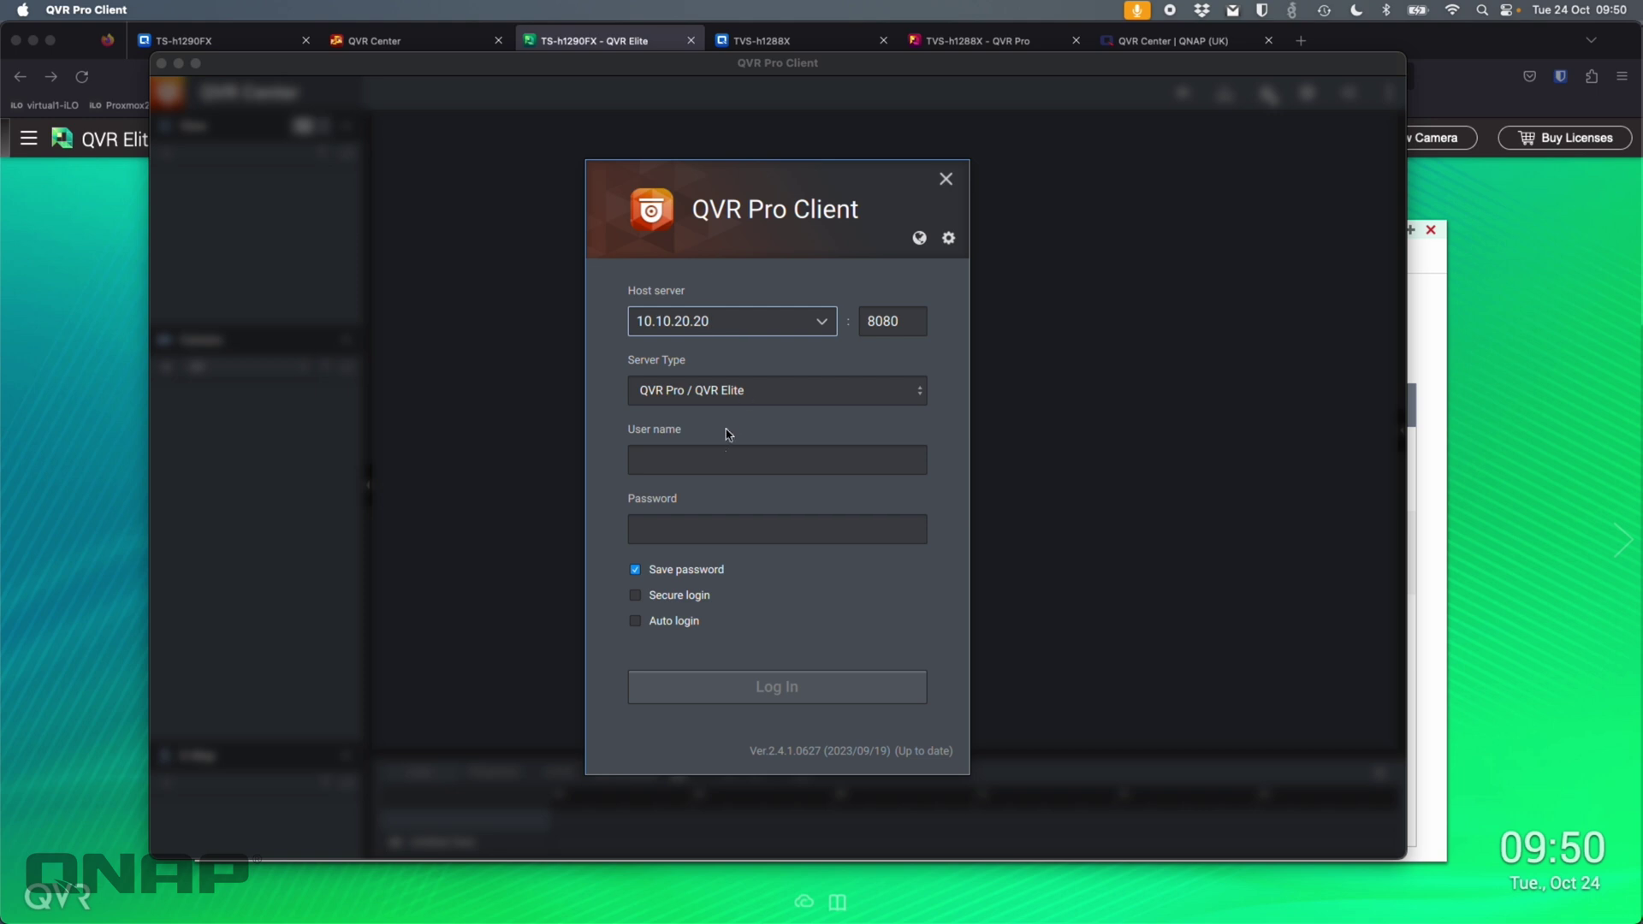
{"action": "left_click", "coordinate": [717, 452]}
{"action": "type", "text": "craig"}
{"action": "key", "text": "Tab"}
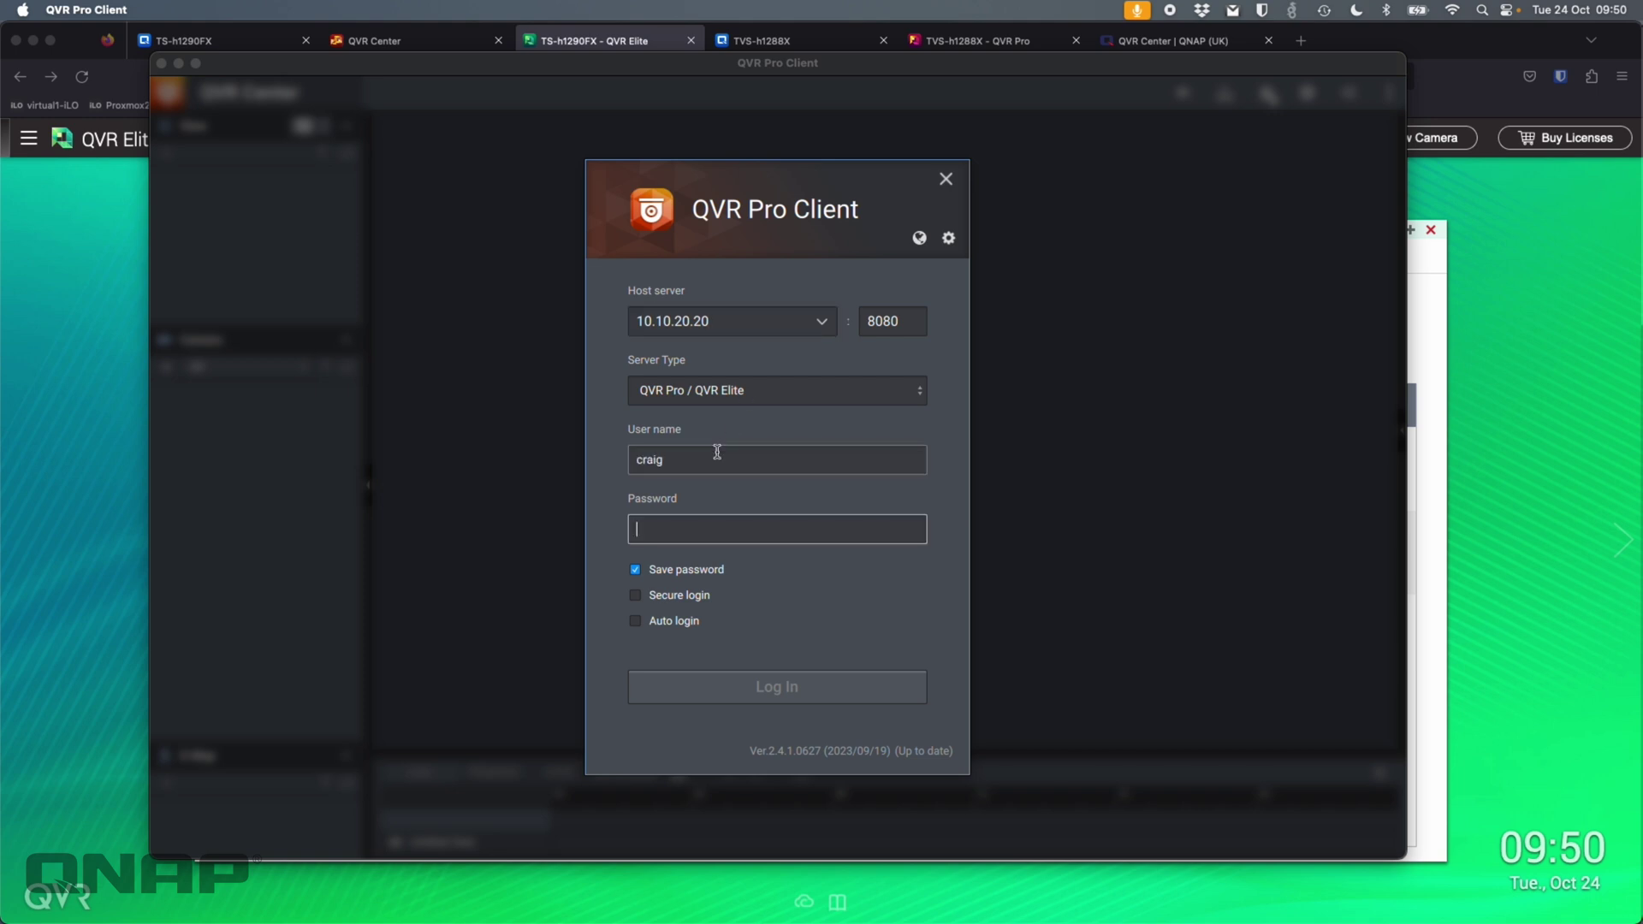
{"action": "type", "text": "**"}
{"action": "key", "text": "Return"}
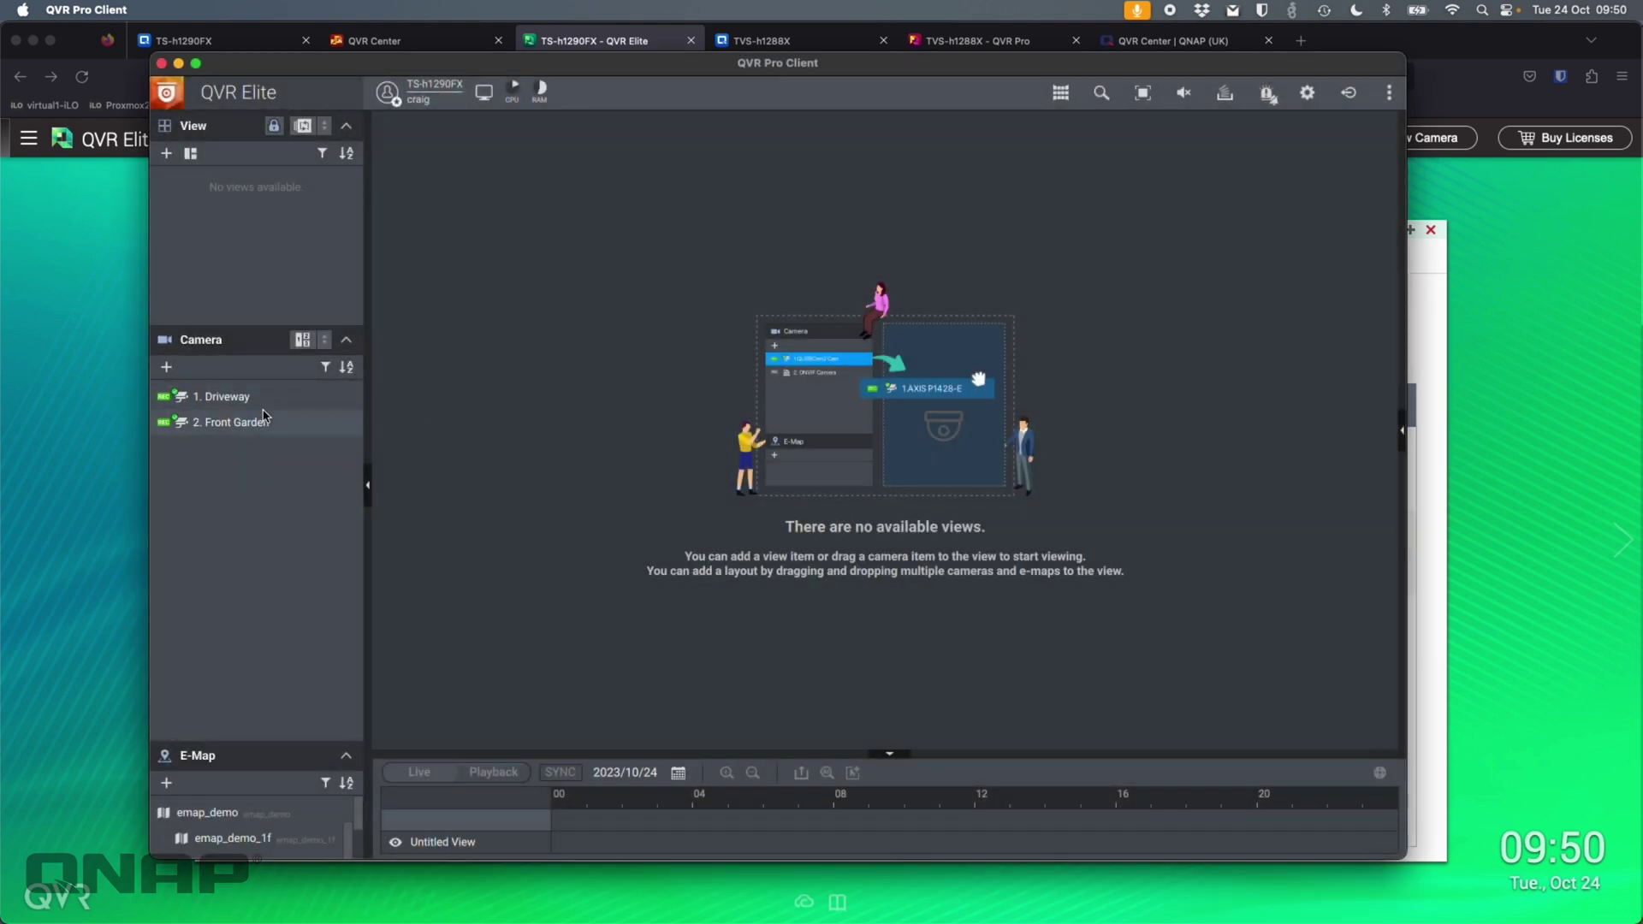
- Show the Driveway and Front Garden cameras side by side in the live view
{"action": "left_click_drag", "start_coordinate": [255, 397], "coordinate": [590, 363]}
{"action": "left_click_drag", "start_coordinate": [218, 424], "coordinate": [1260, 457]}
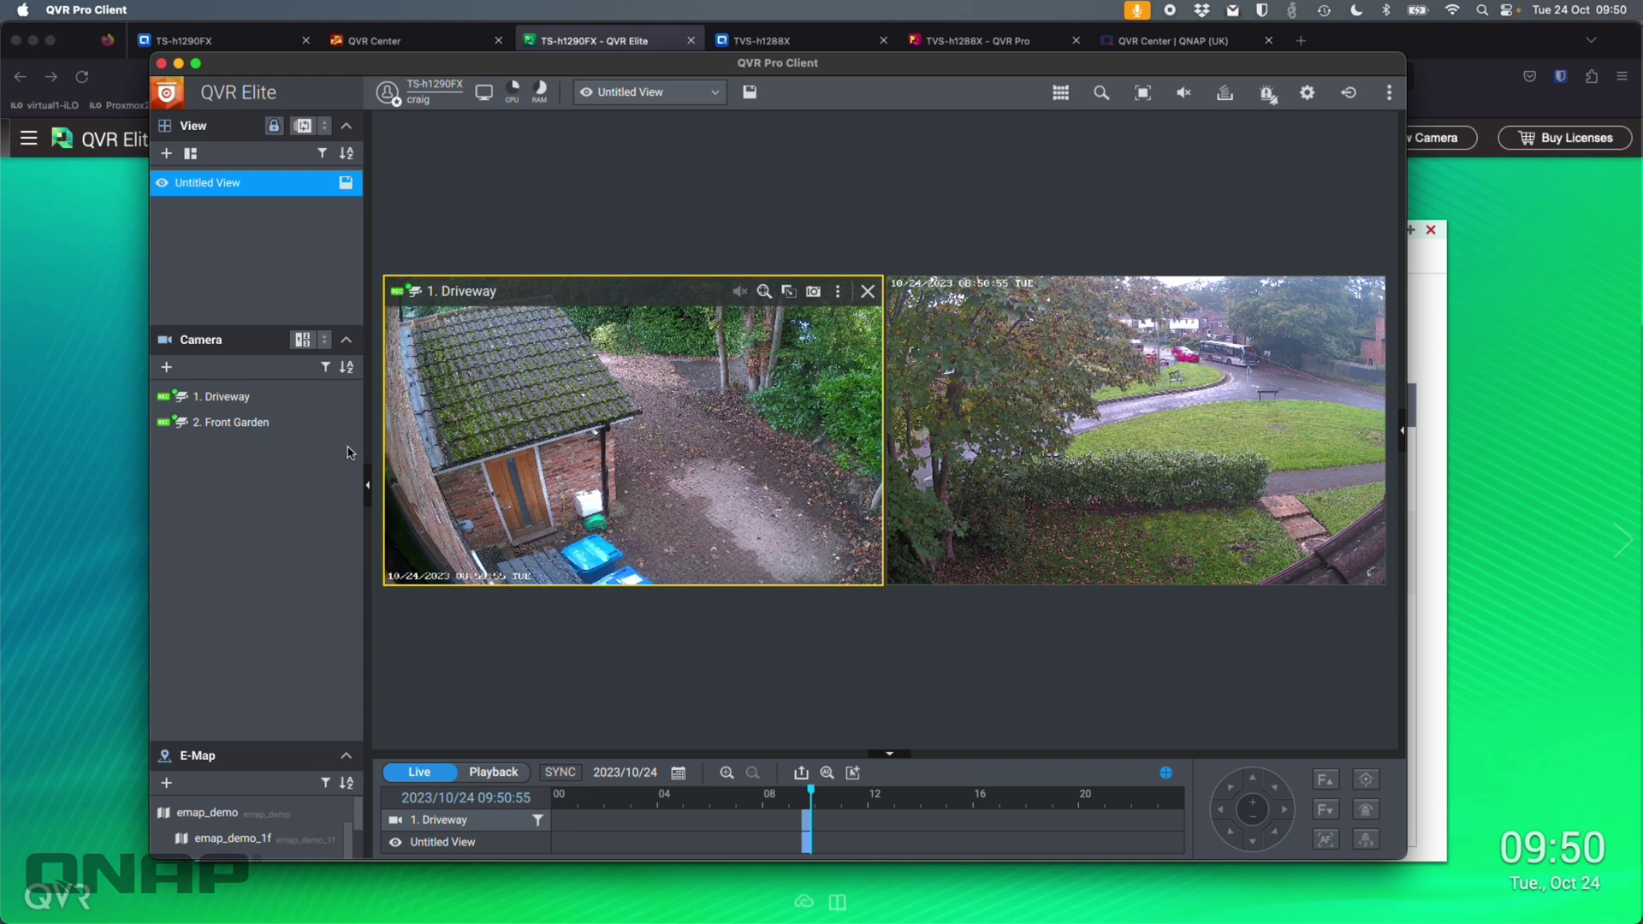
{"action": "left_click", "coordinate": [1348, 94]}
- Log out, sign in to the QVR Pro server at 10.10.20.10, and place Back Garden in the view
{"action": "left_click", "coordinate": [770, 523]}
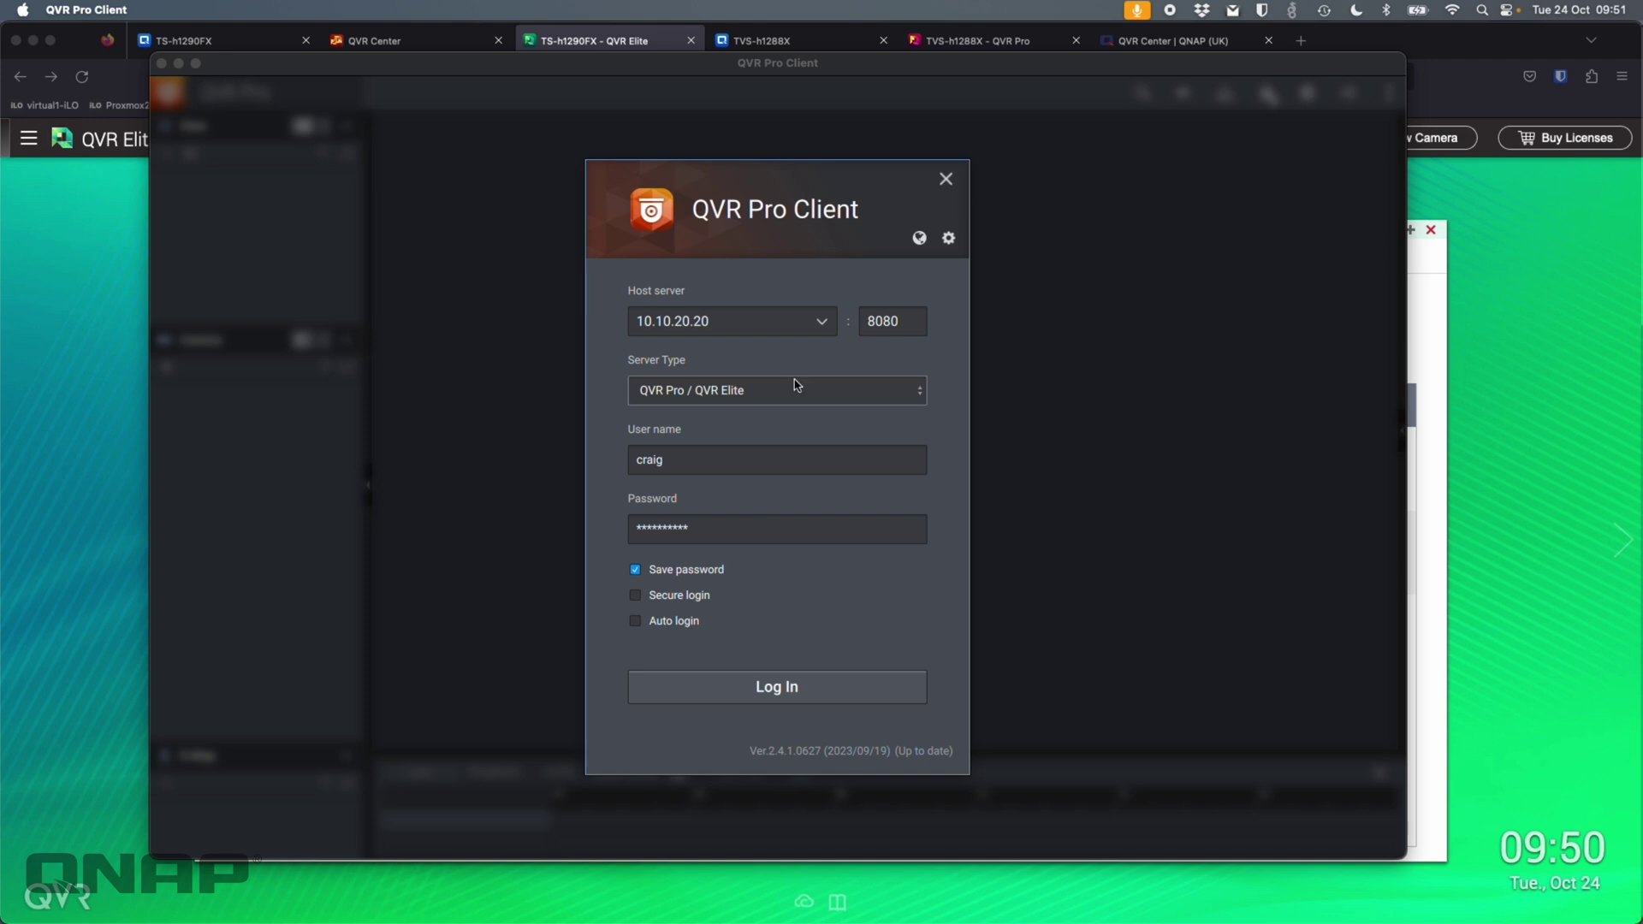
{"action": "left_click", "coordinate": [757, 325]}
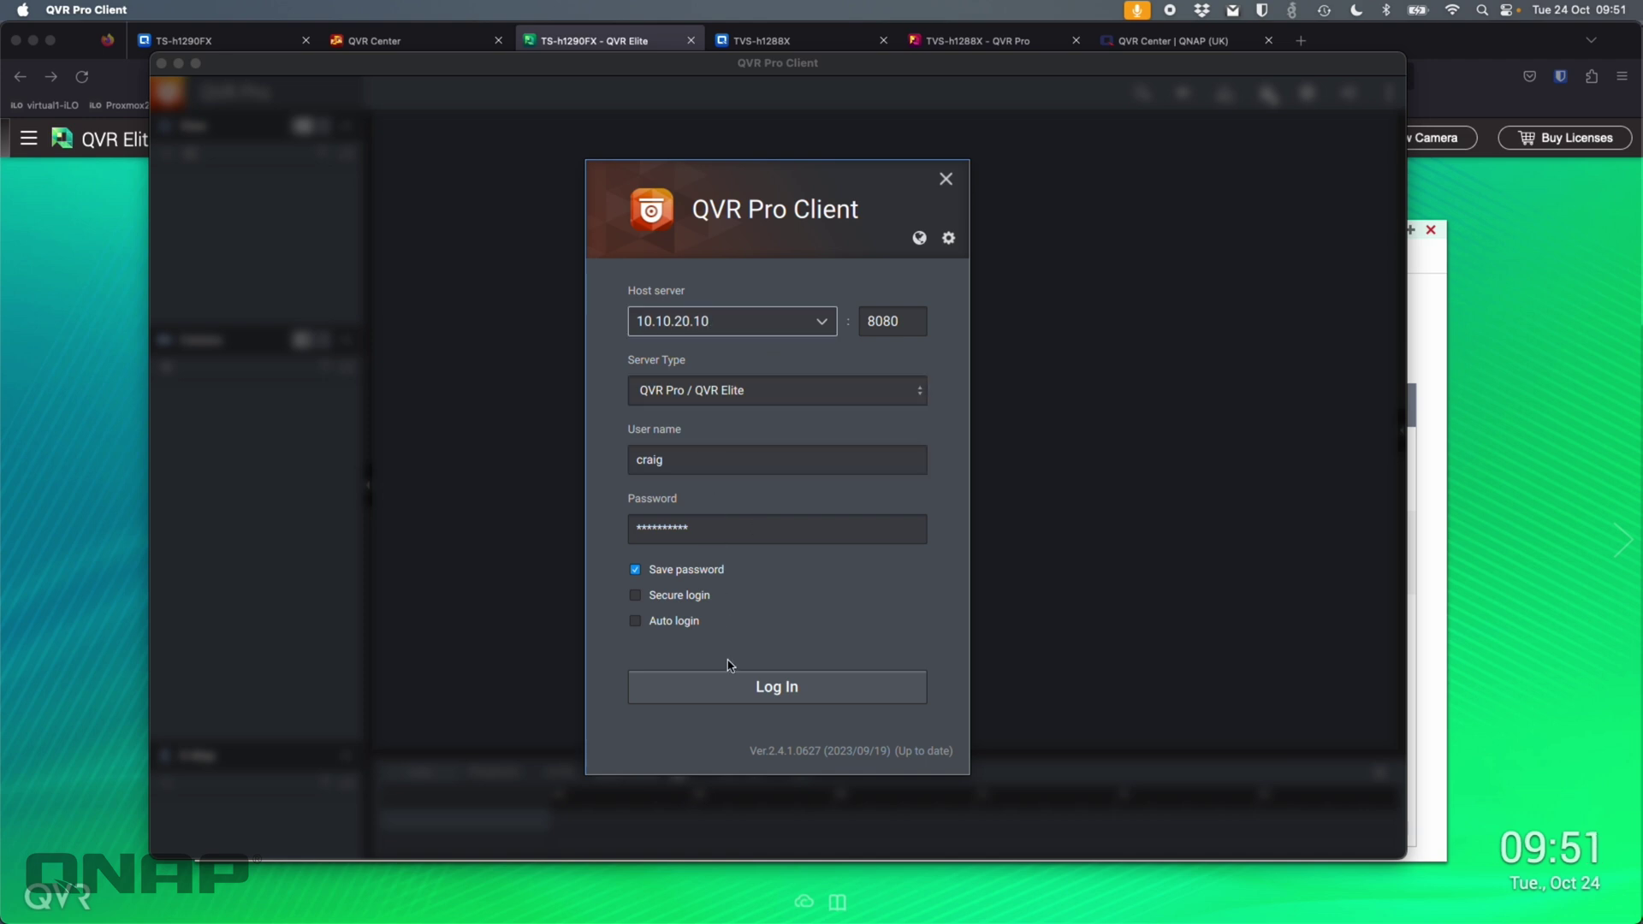
{"action": "left_click", "coordinate": [733, 687]}
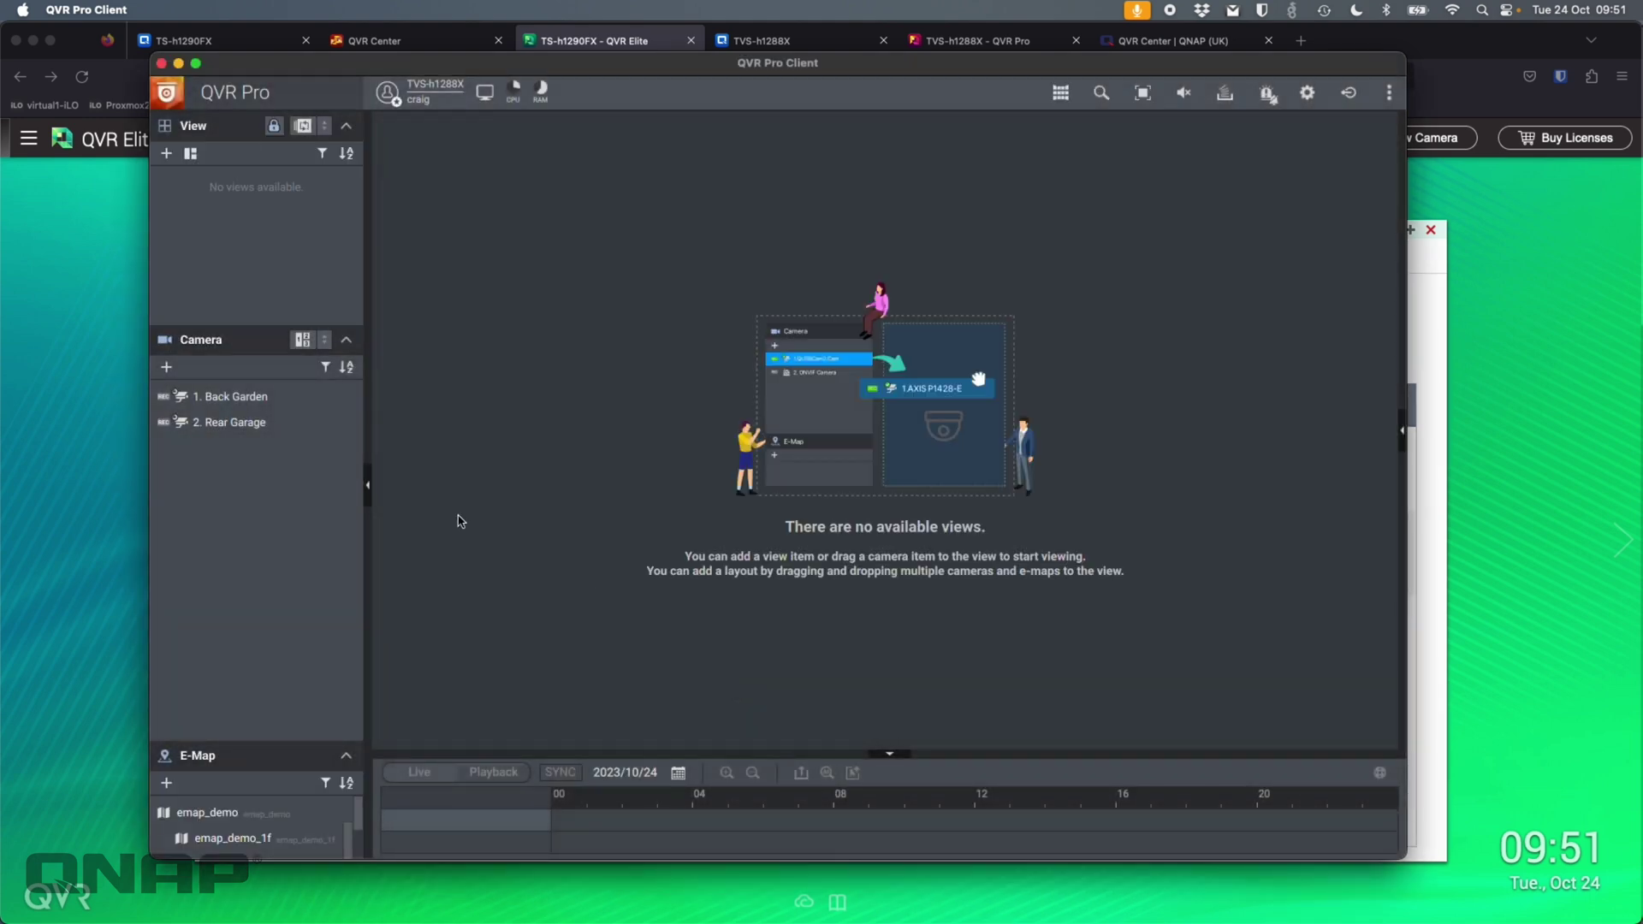
{"action": "left_click_drag", "start_coordinate": [255, 397], "coordinate": [1232, 393]}
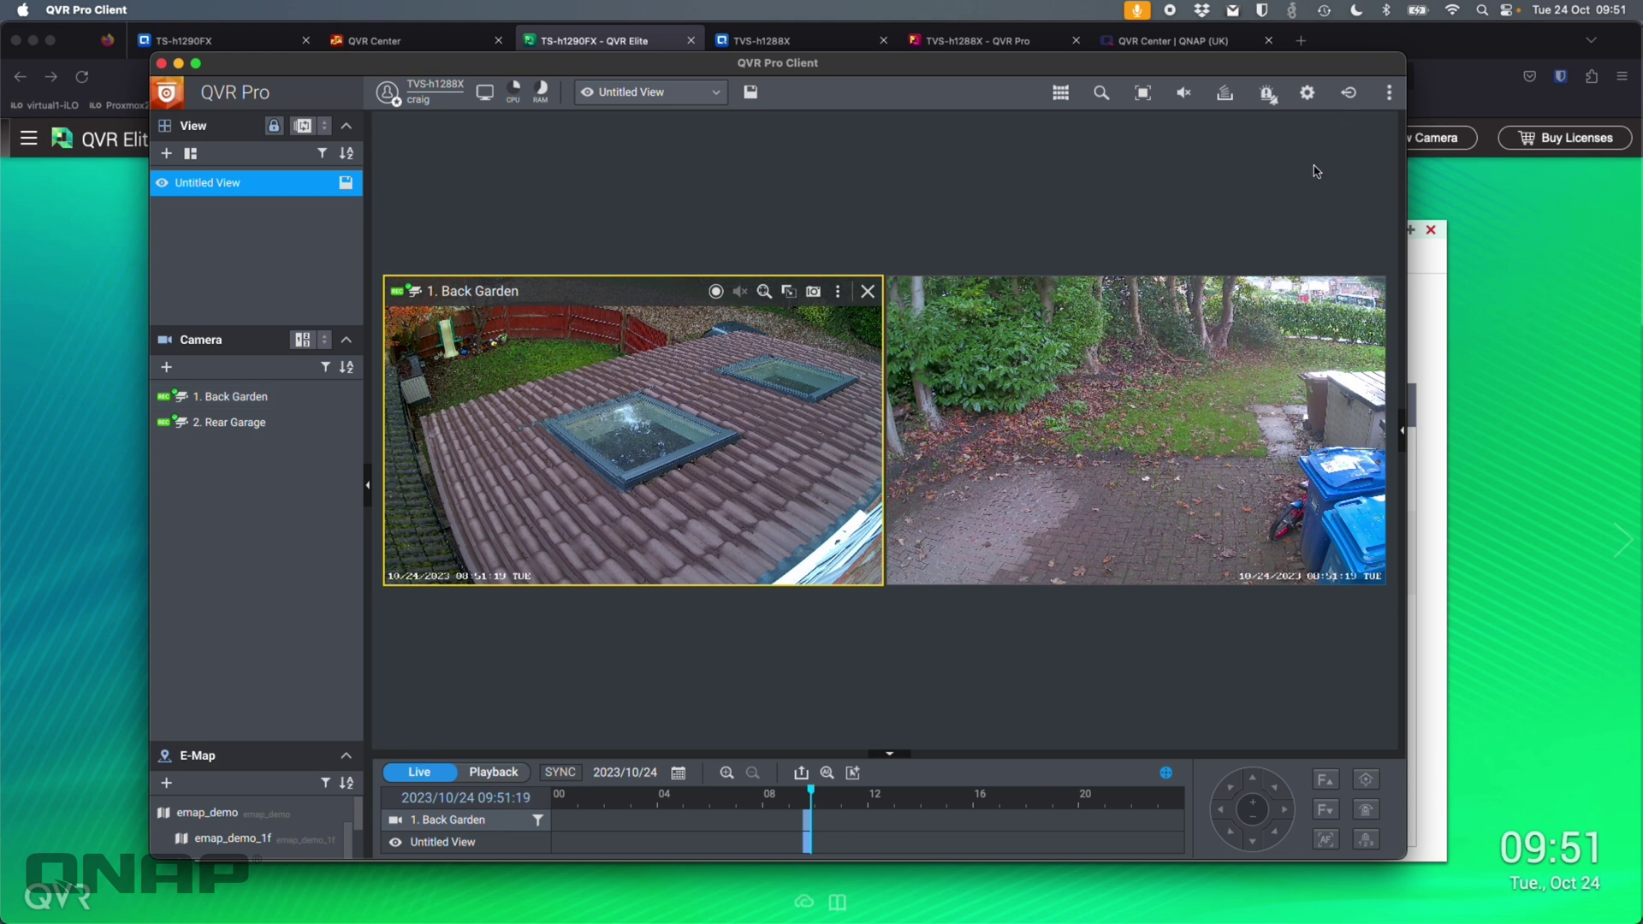
- Log out and set the login's server type to QVR Center on port 443
{"action": "left_click", "coordinate": [1349, 92]}
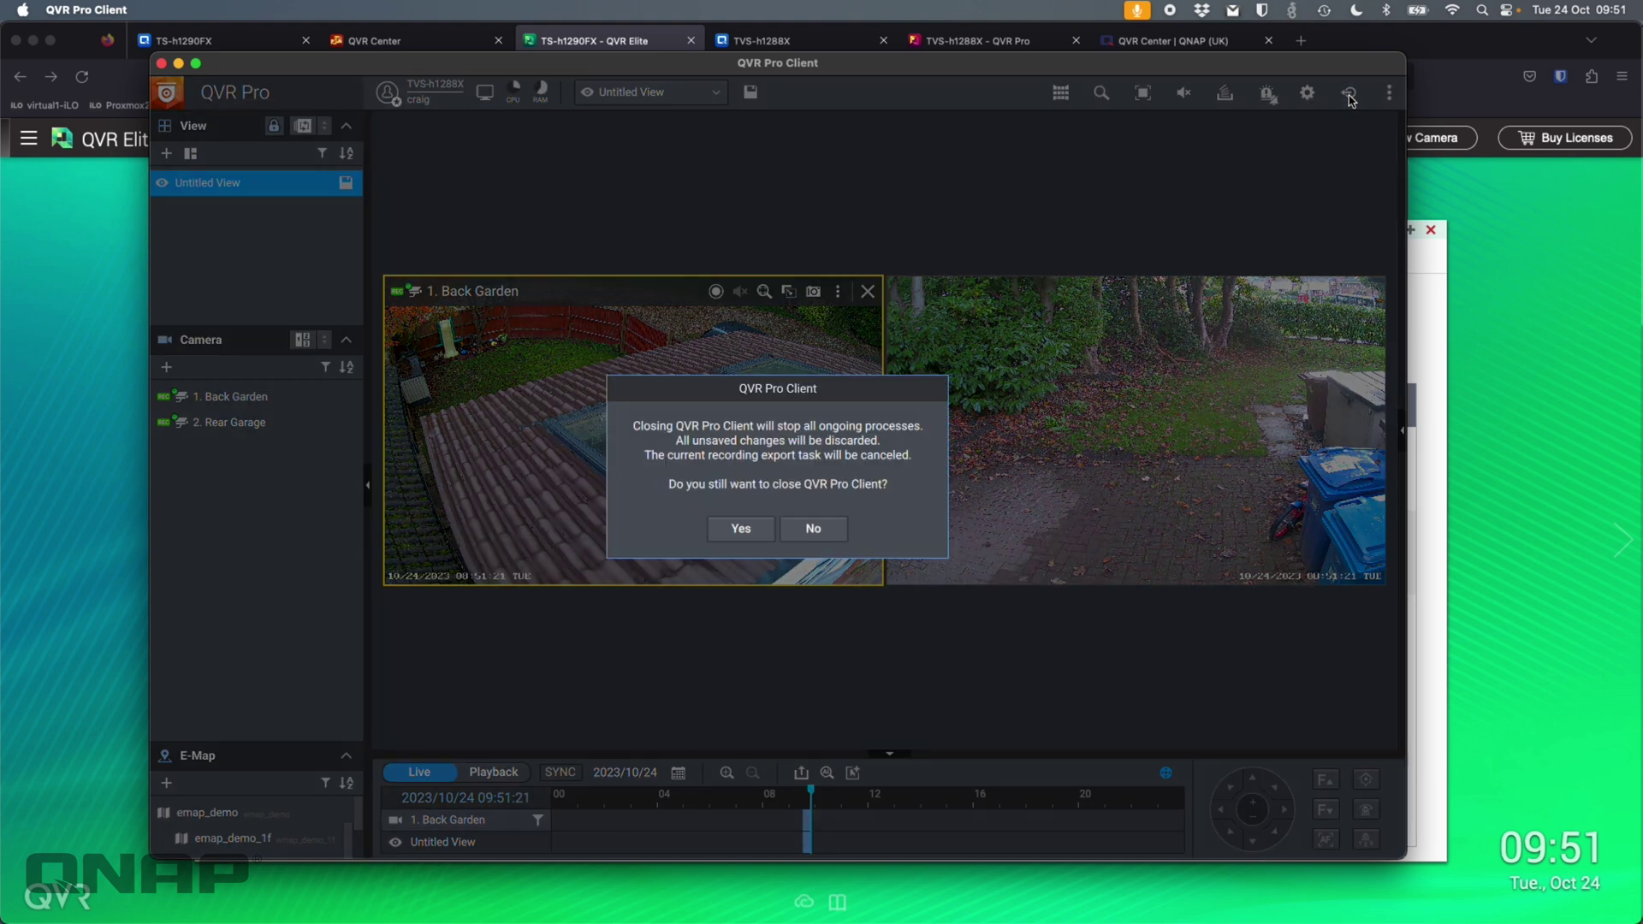
{"action": "left_click", "coordinate": [741, 531]}
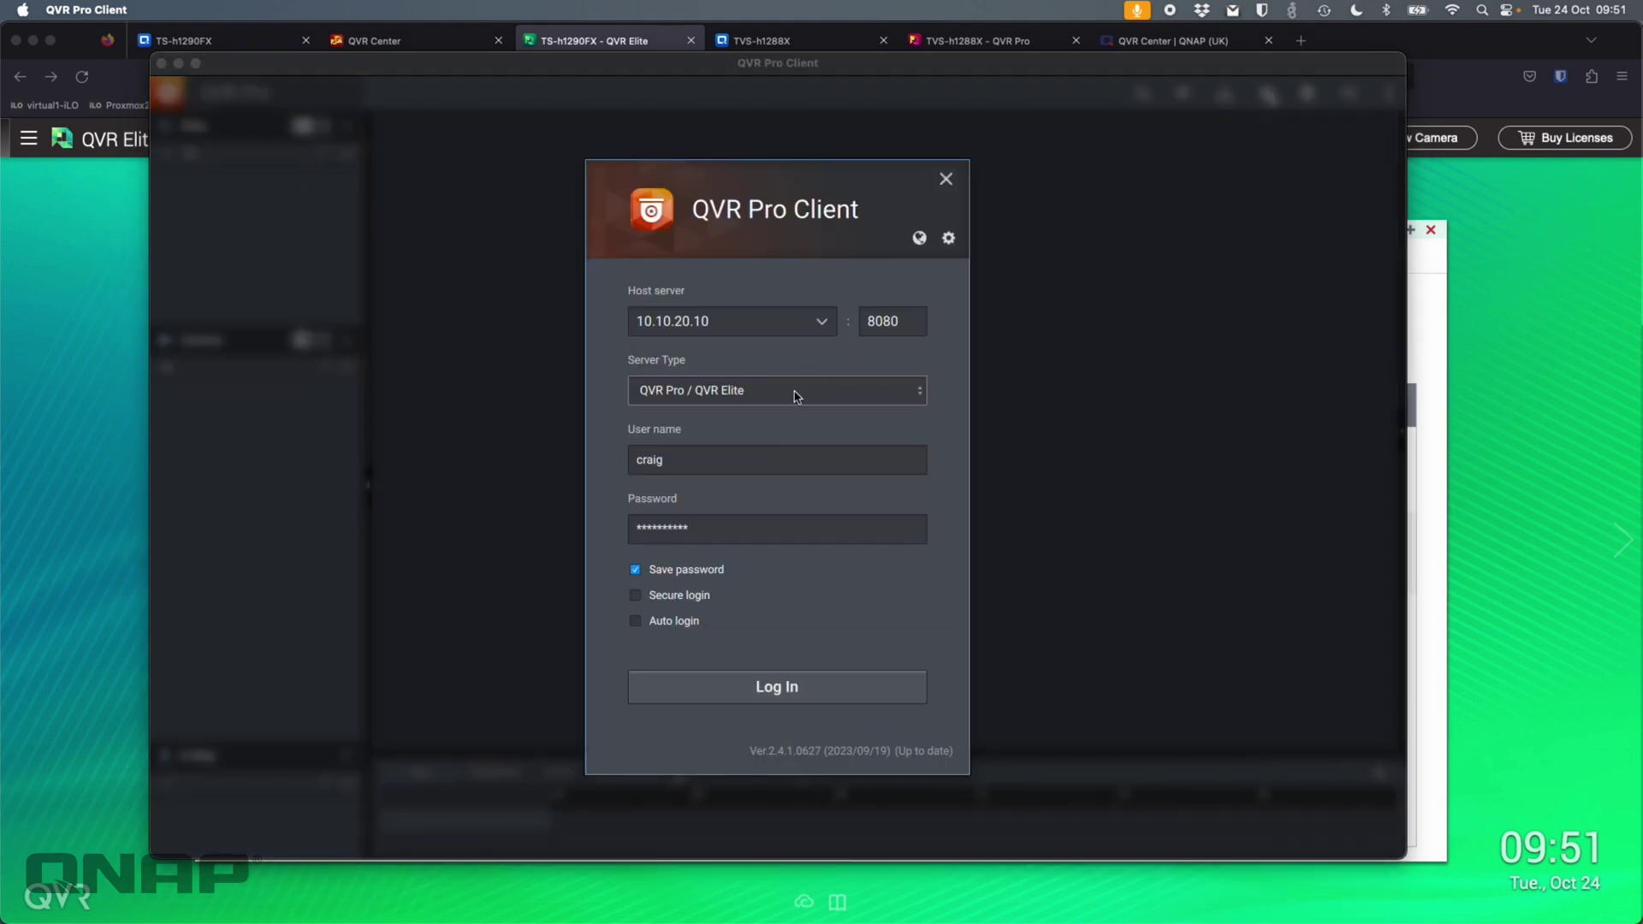
{"action": "left_click", "coordinate": [843, 396]}
{"action": "left_click", "coordinate": [752, 453]}
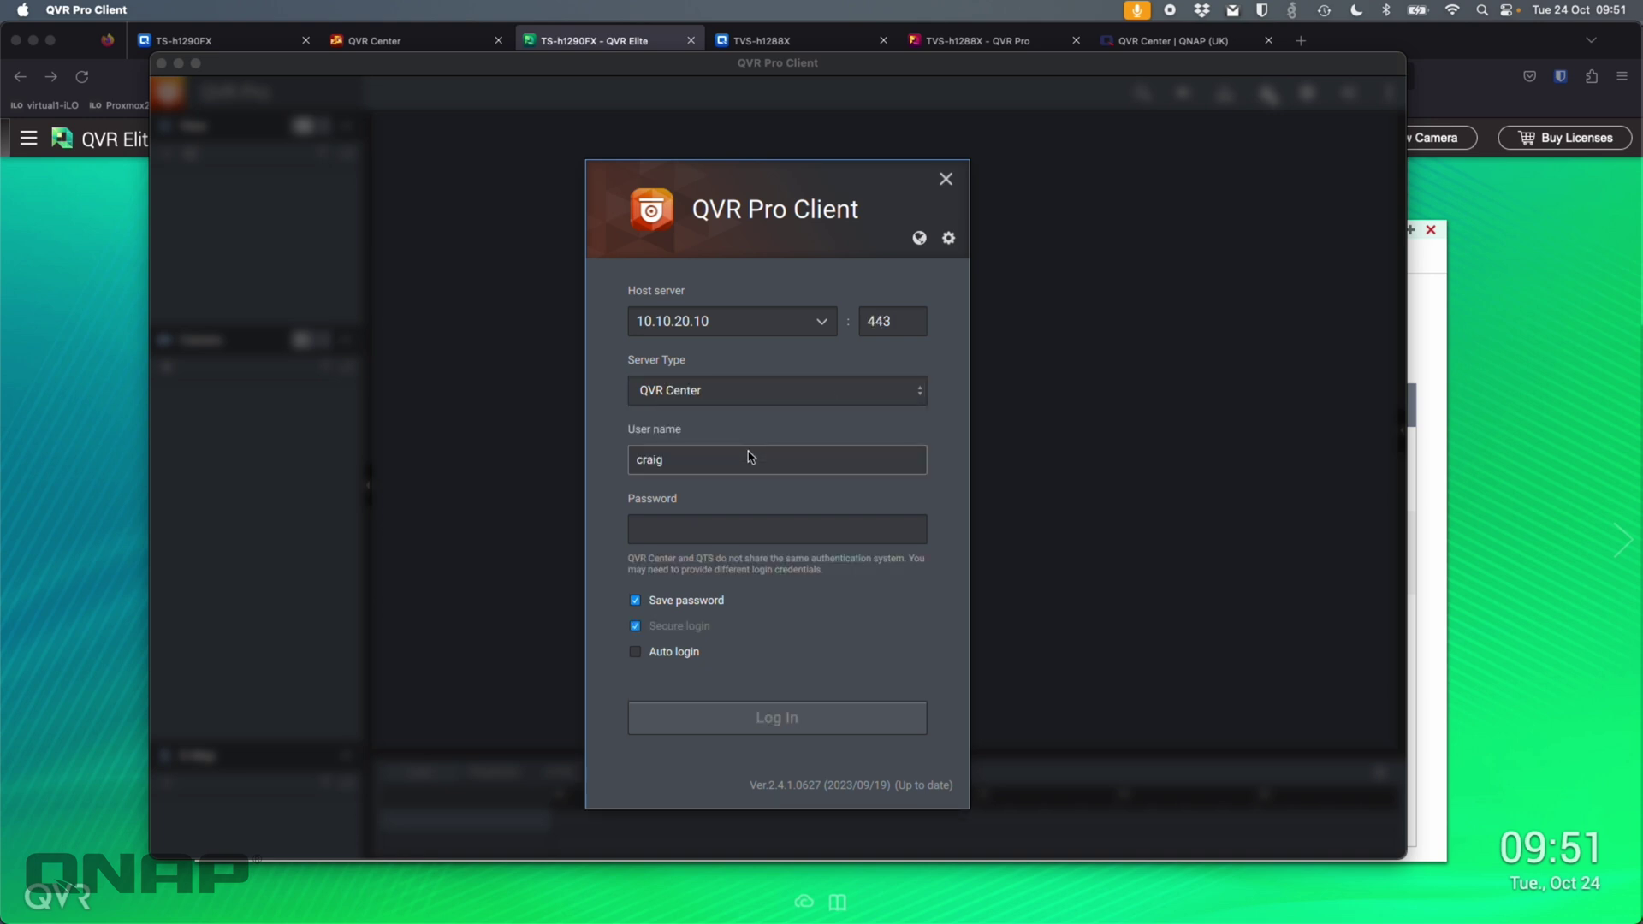
{"action": "left_click", "coordinate": [863, 329]}
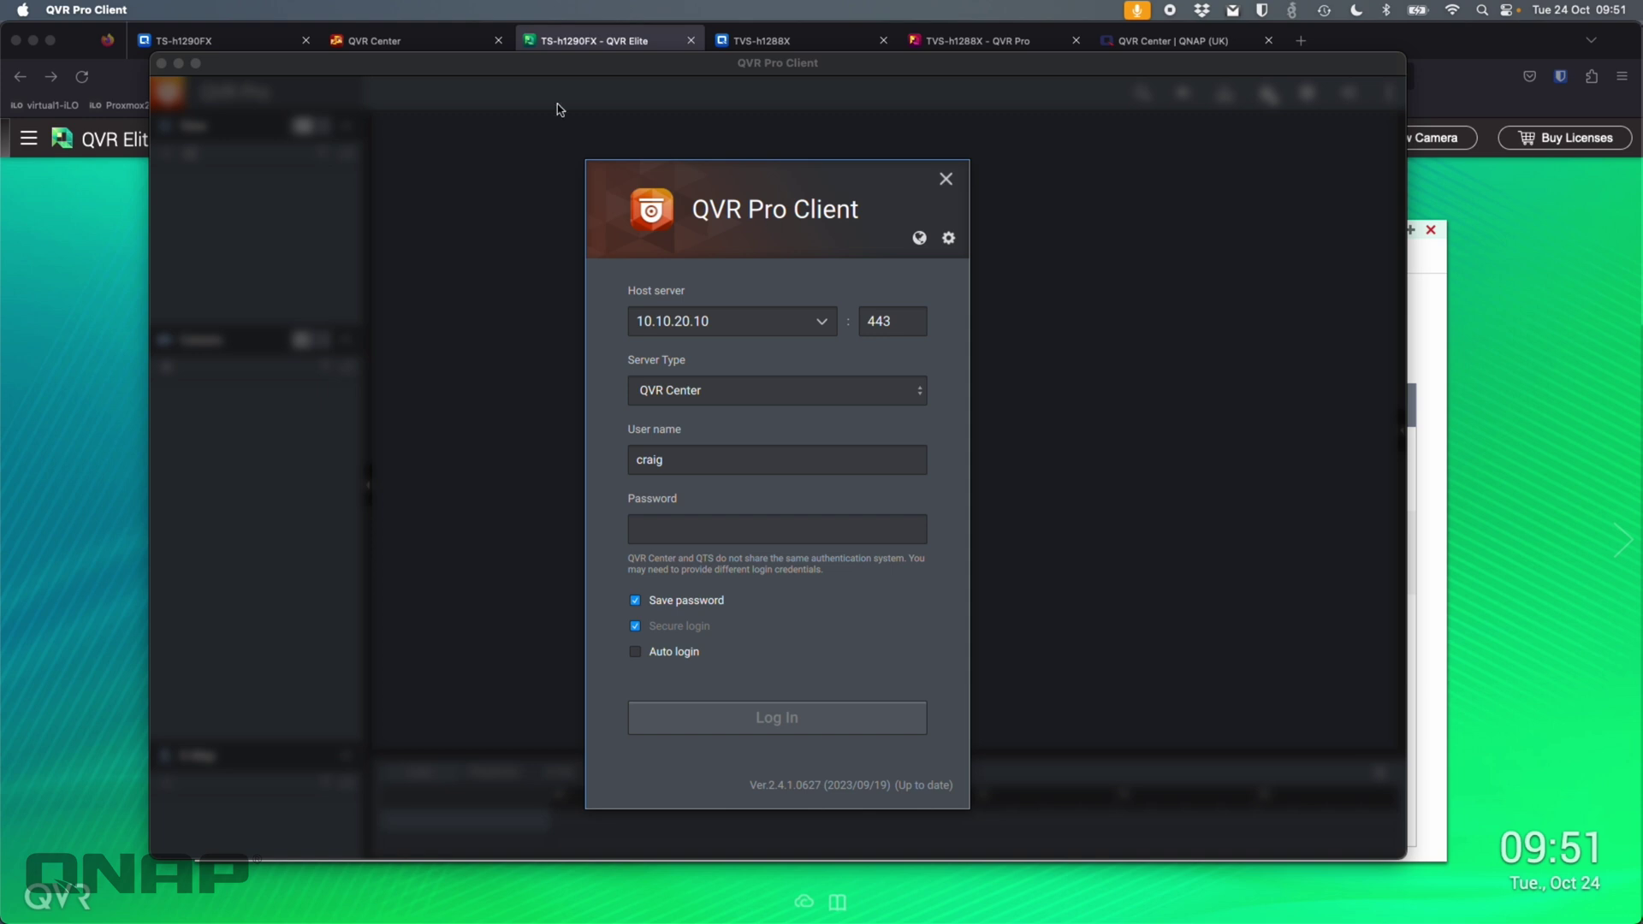
{"action": "left_click", "coordinate": [415, 44]}
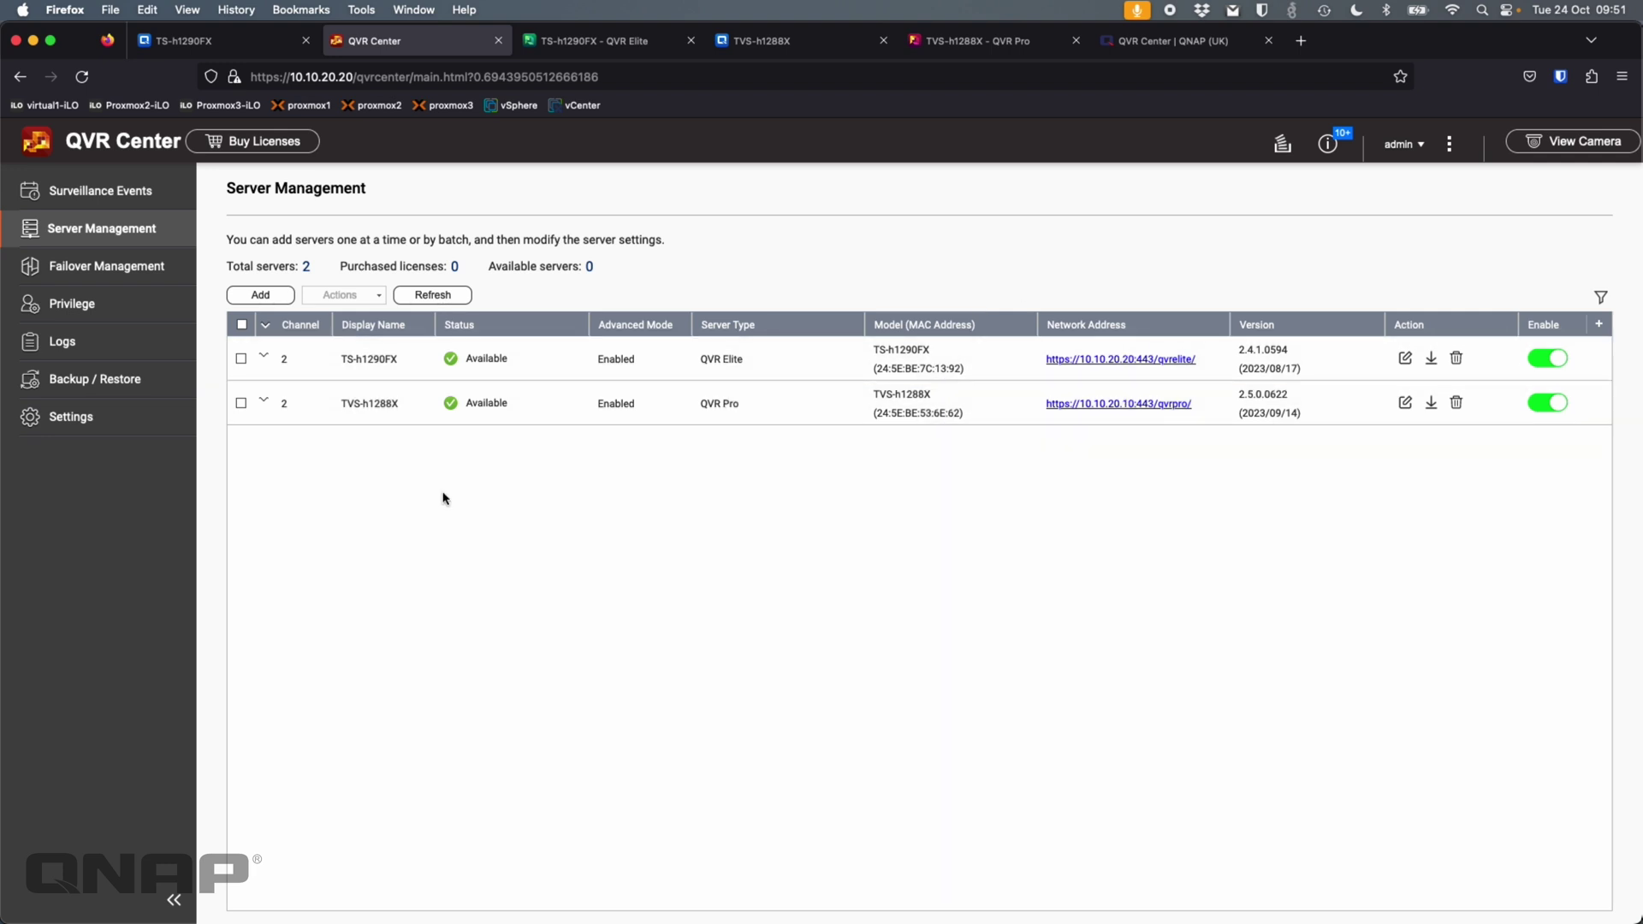
- Expand TS-h1290FX and TVS-h1288X to list Driveway, Front Garden, Back Garden and Rear Garage
{"action": "left_click", "coordinate": [265, 357]}
{"action": "left_click", "coordinate": [264, 500]}
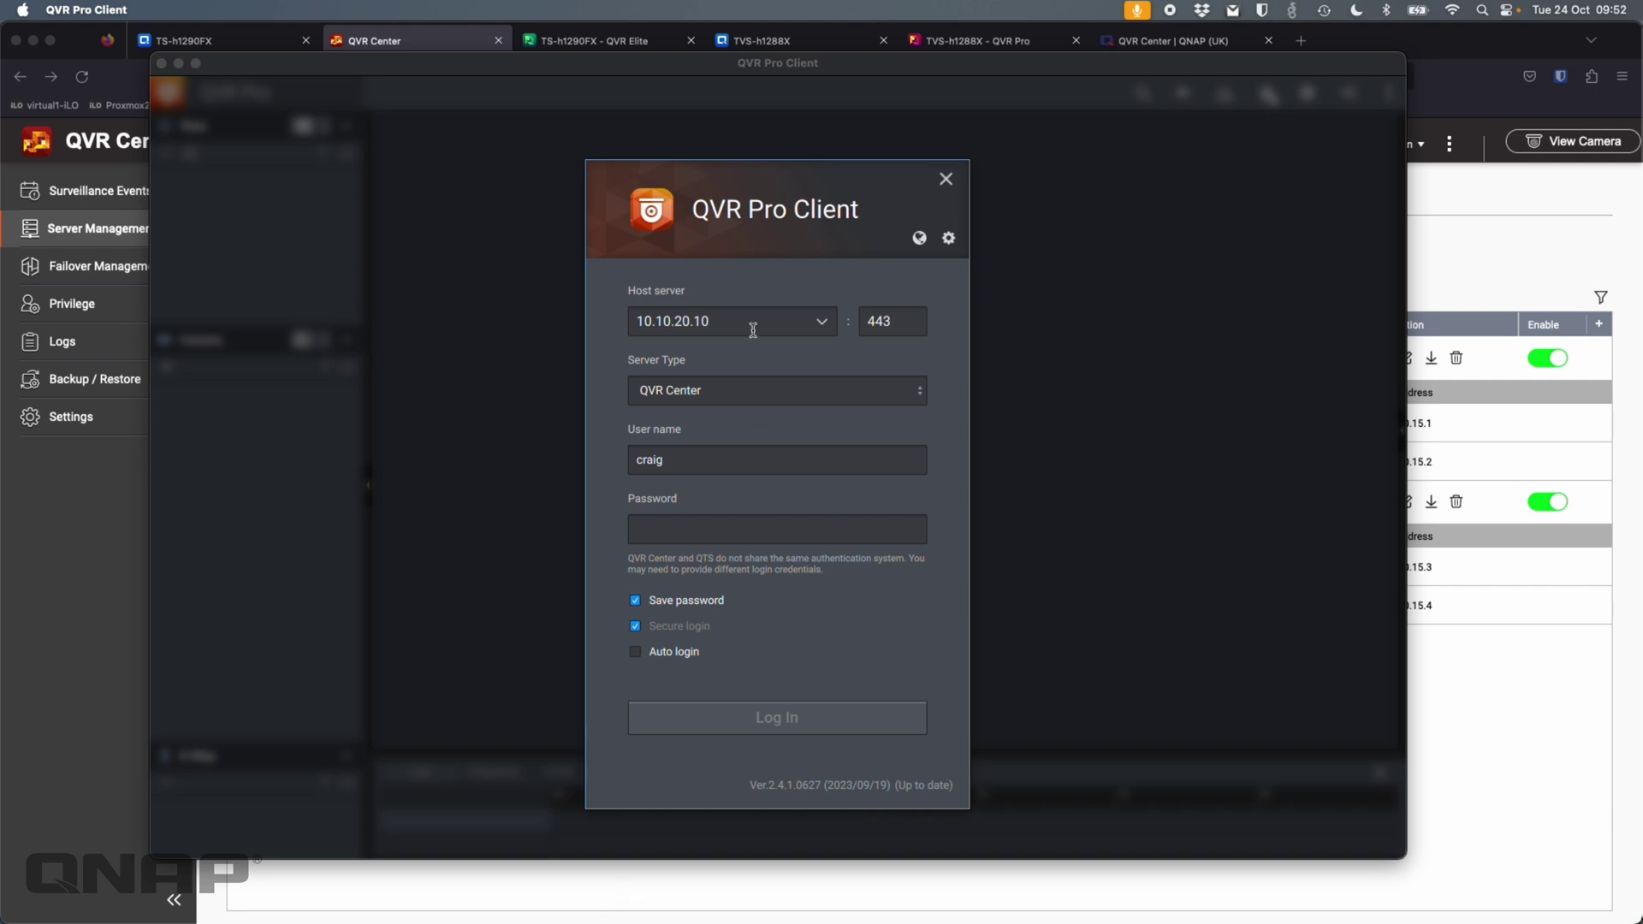
- Sign in to QVR Center at 10.10.20.20 as admin with the administrator password
{"action": "left_click", "coordinate": [766, 325]}
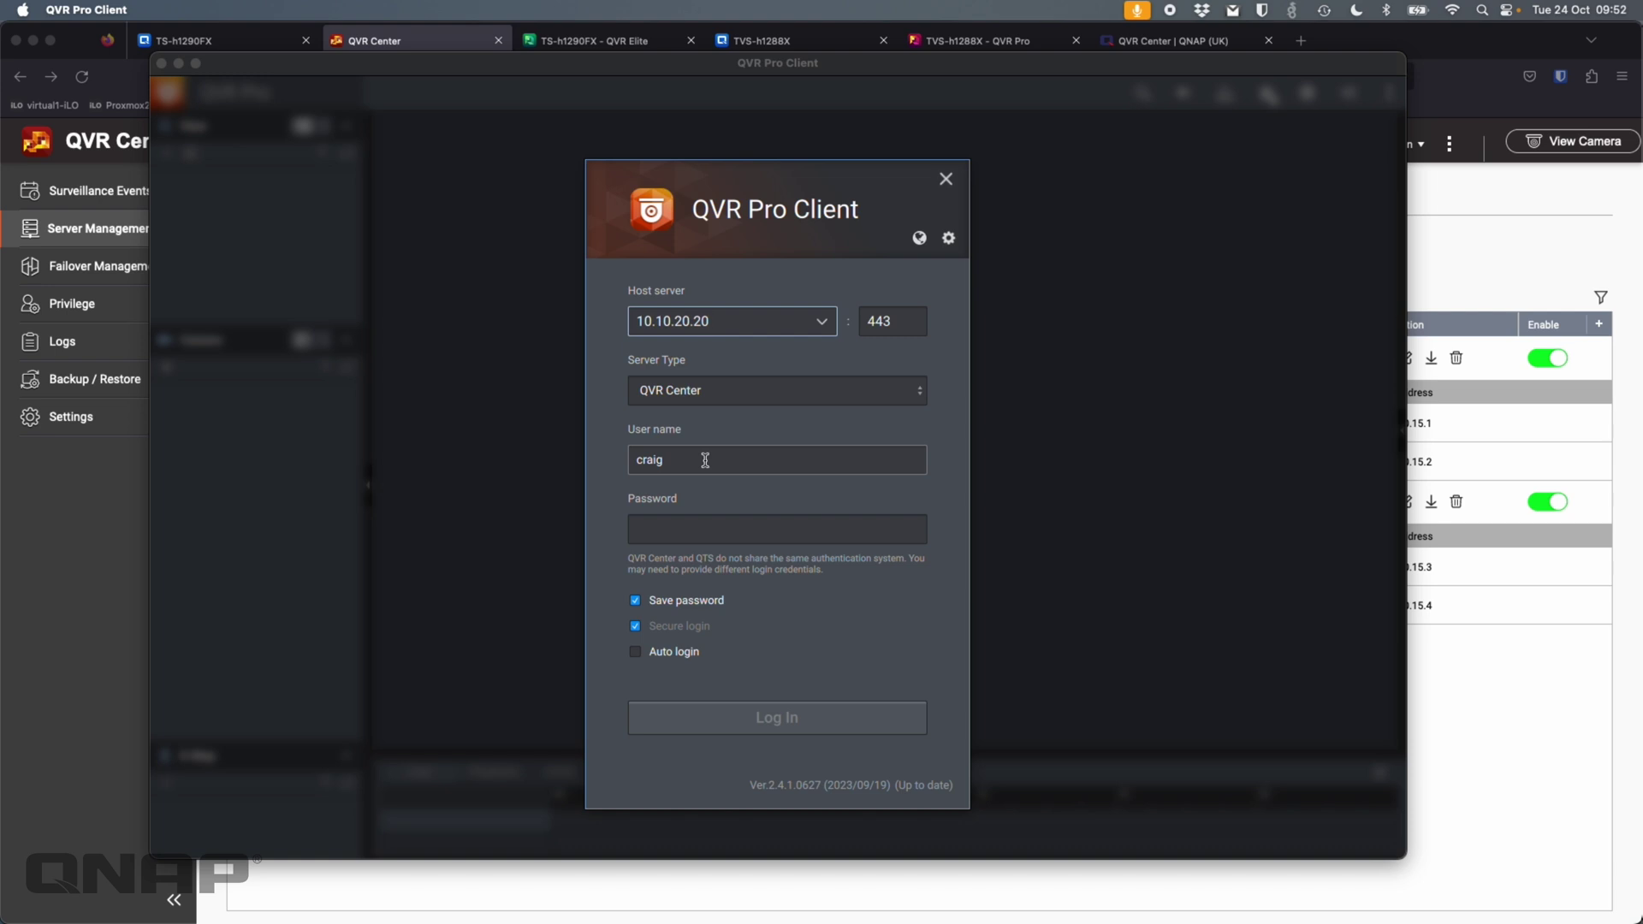
{"action": "left_click", "coordinate": [705, 460]}
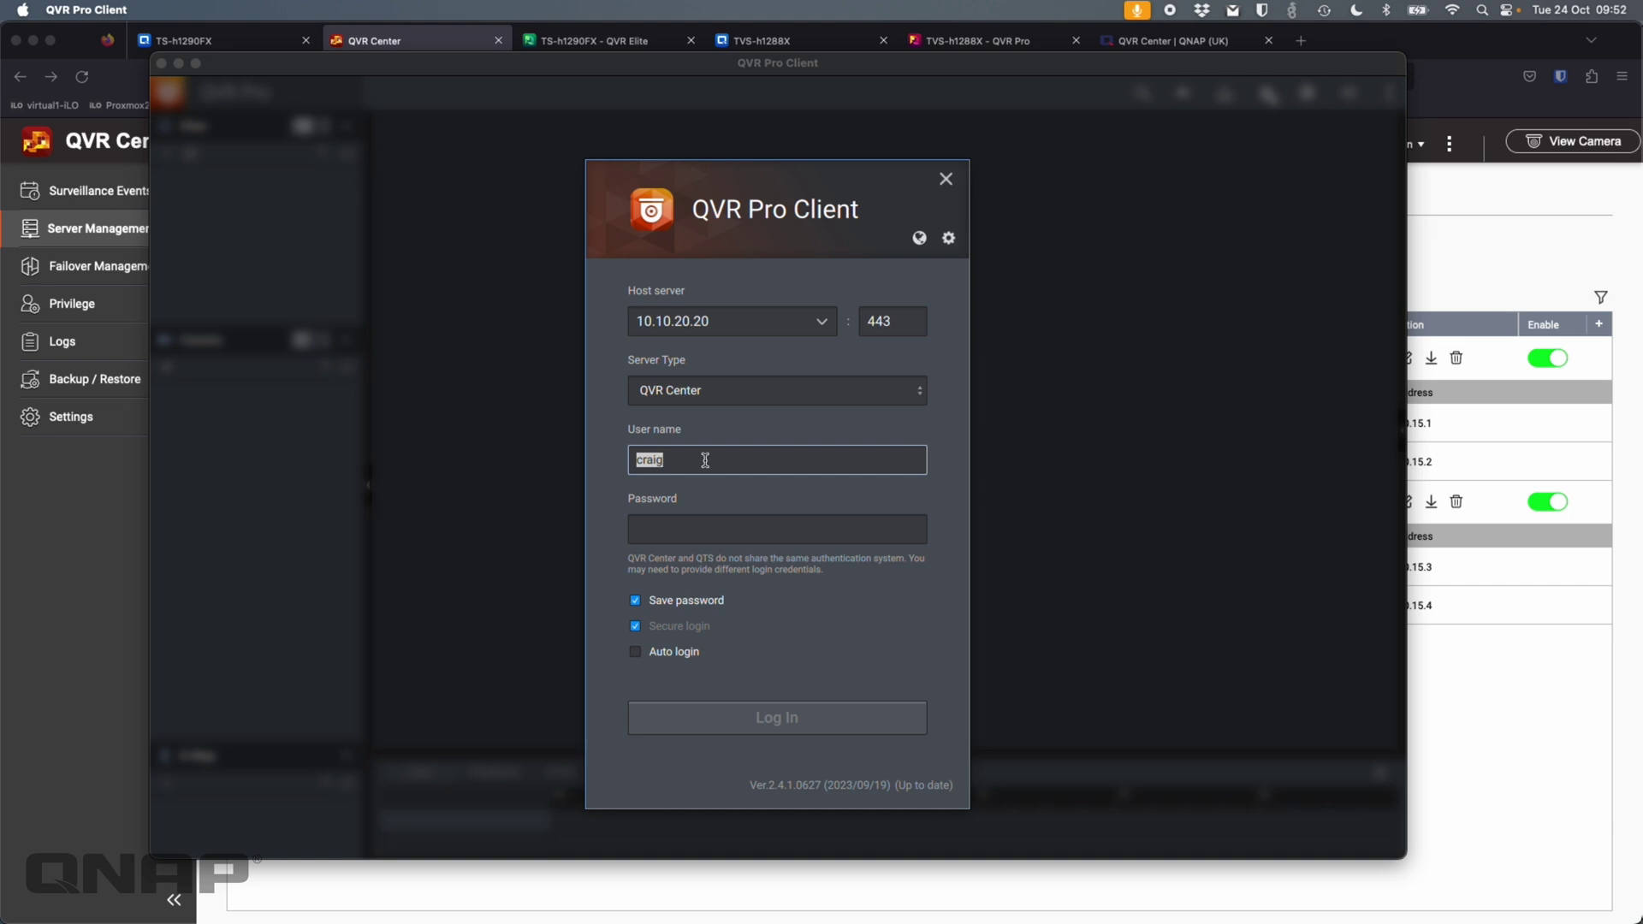
{"action": "type", "text": "admin"}
{"action": "key", "text": "Tab"}
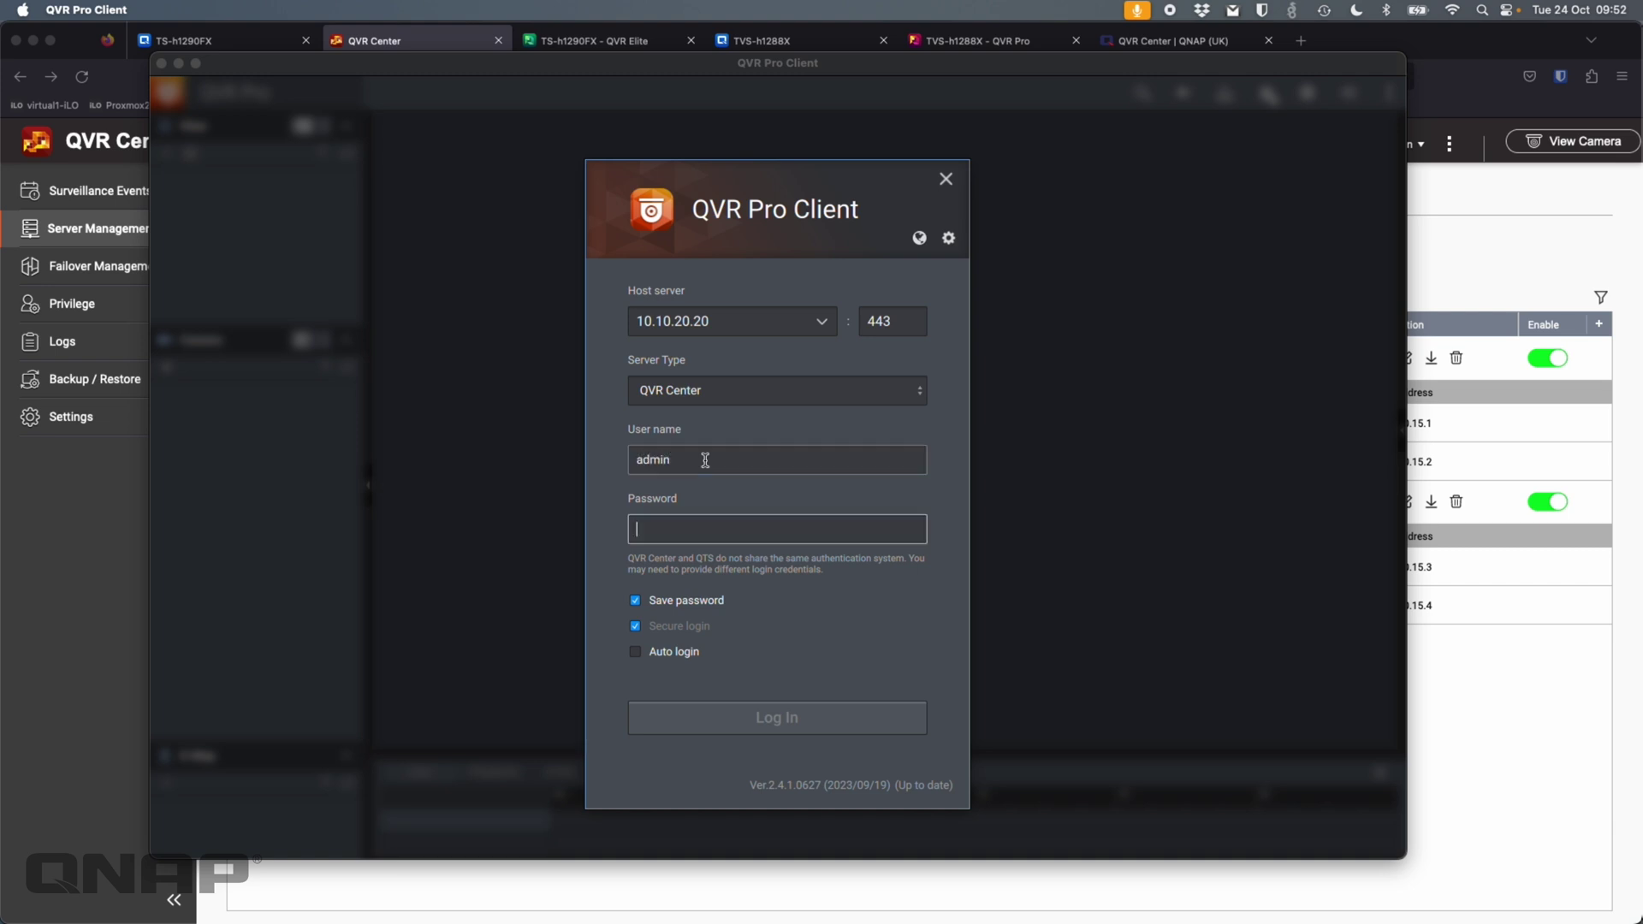
{"action": "type", "text": "**********"}
{"action": "left_click", "coordinate": [765, 728]}
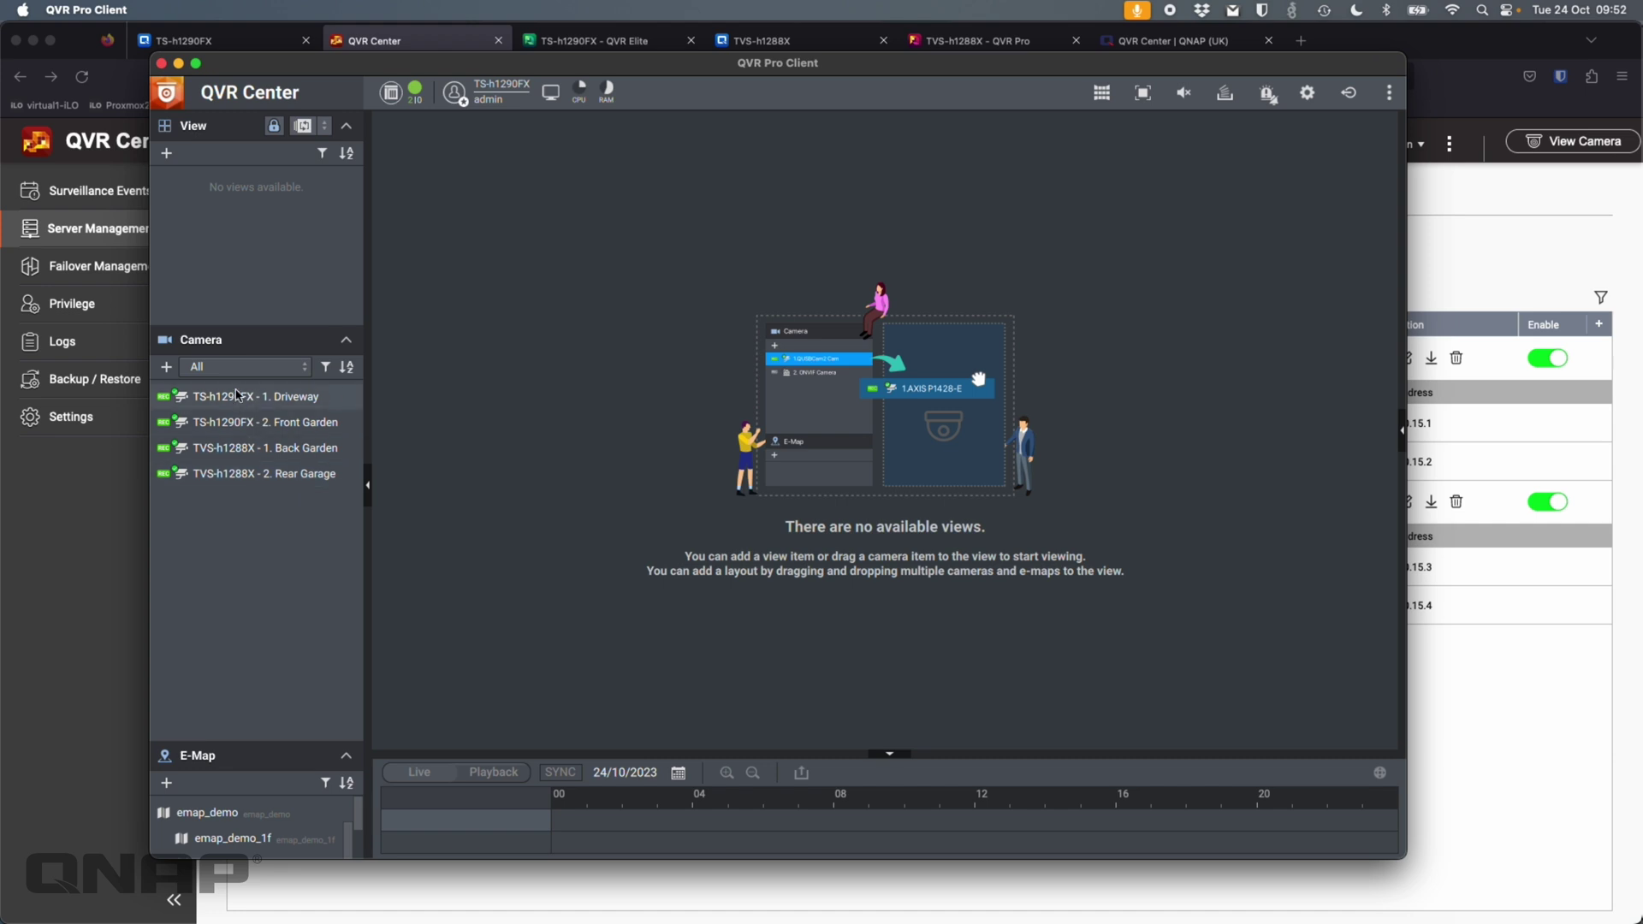
- Drag Driveway, Front Garden, Back Garden and Rear Garage into a 2x2 live view
{"action": "mouse_move", "coordinate": [301, 407]}
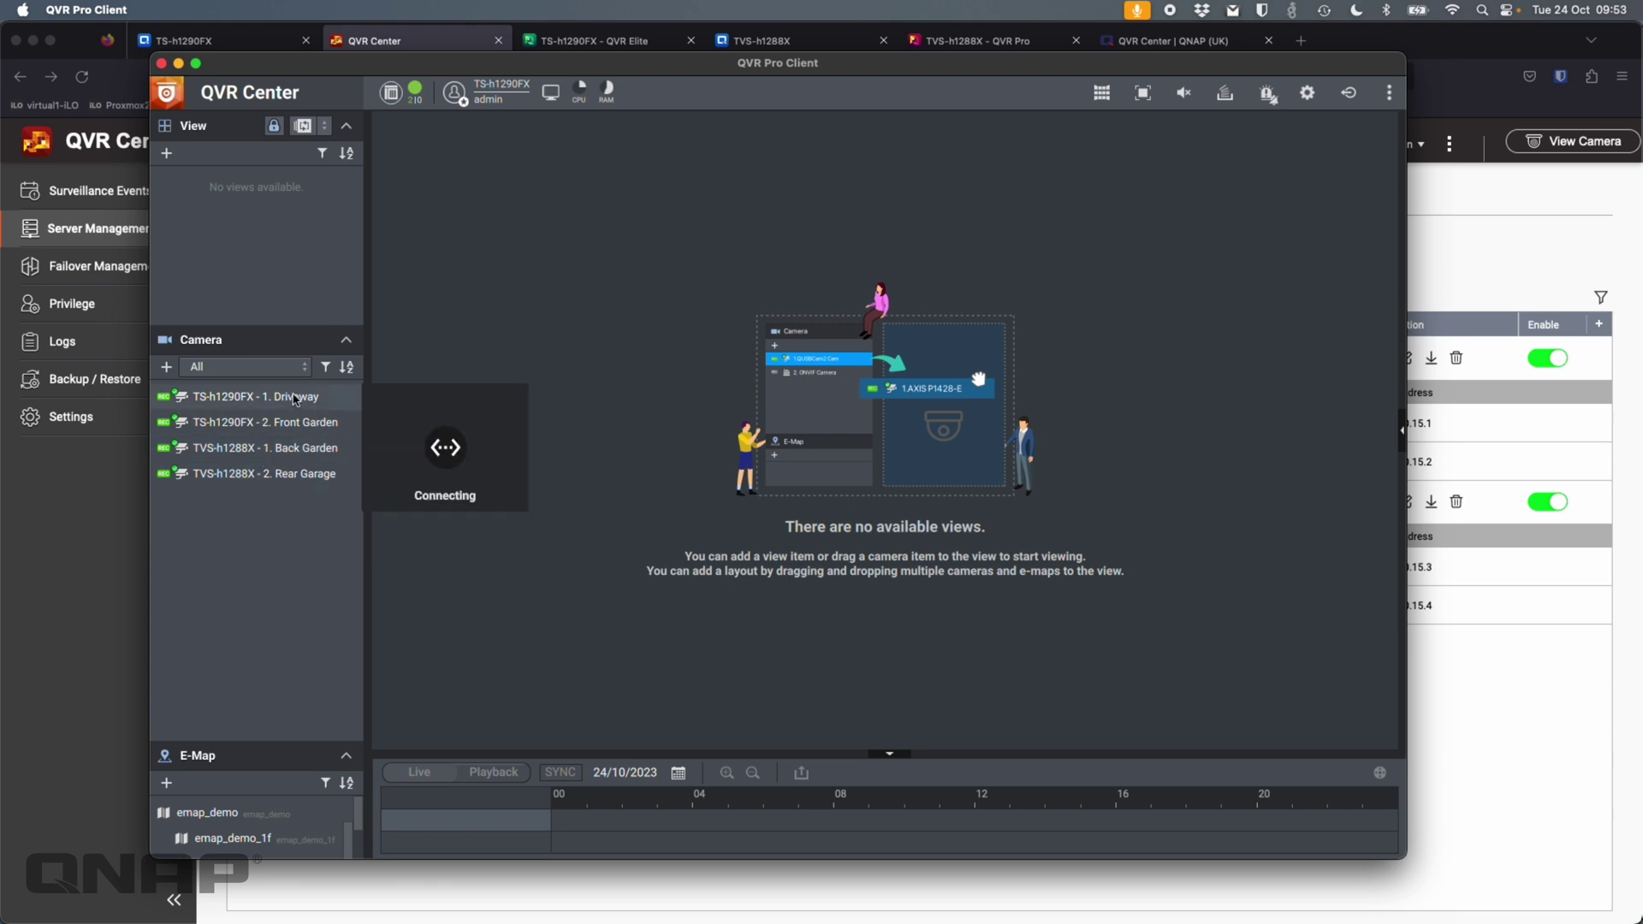
{"action": "left_click_drag", "start_coordinate": [293, 400], "coordinate": [496, 300]}
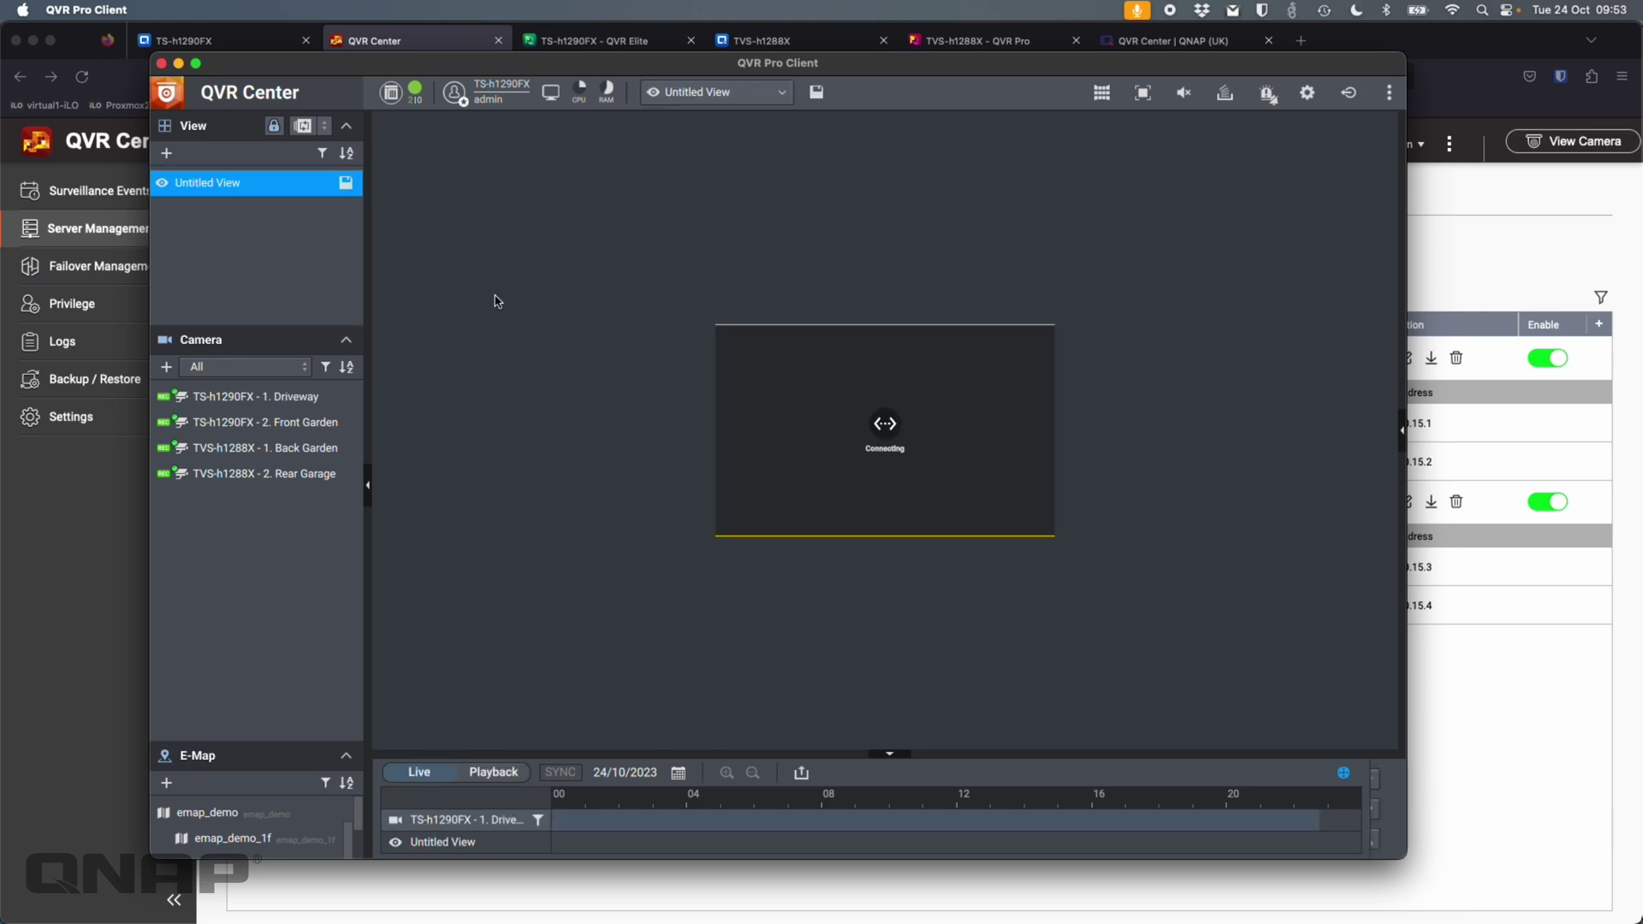
{"action": "left_click_drag", "start_coordinate": [265, 422], "coordinate": [1395, 286]}
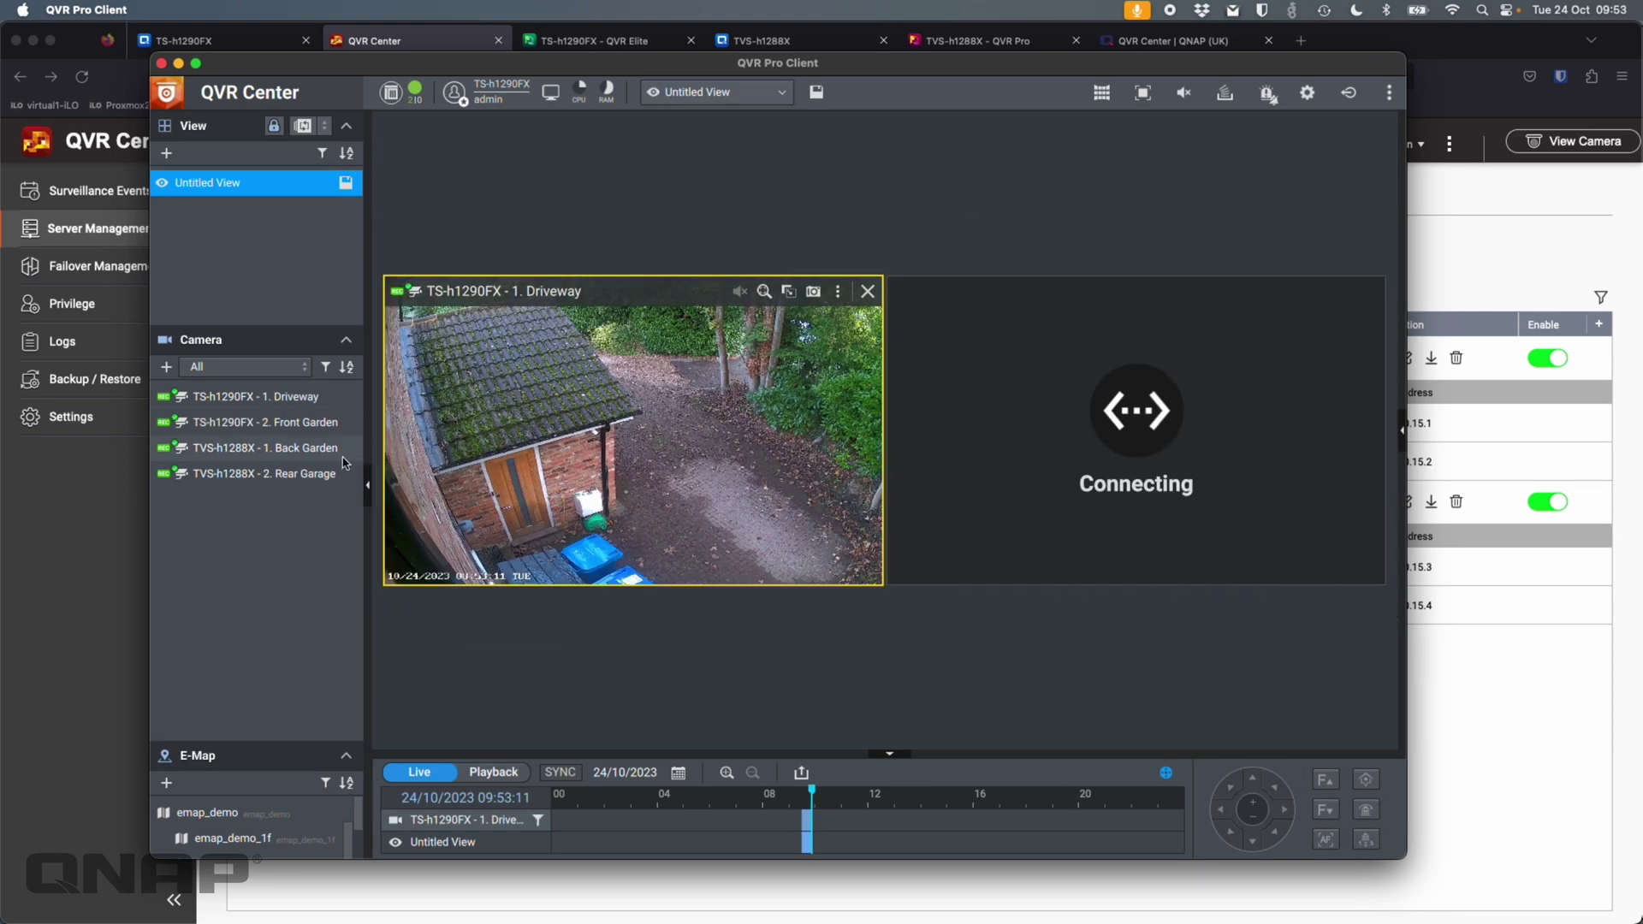
{"action": "left_click_drag", "start_coordinate": [265, 448], "coordinate": [569, 650]}
{"action": "left_click_drag", "start_coordinate": [323, 474], "coordinate": [1123, 554]}
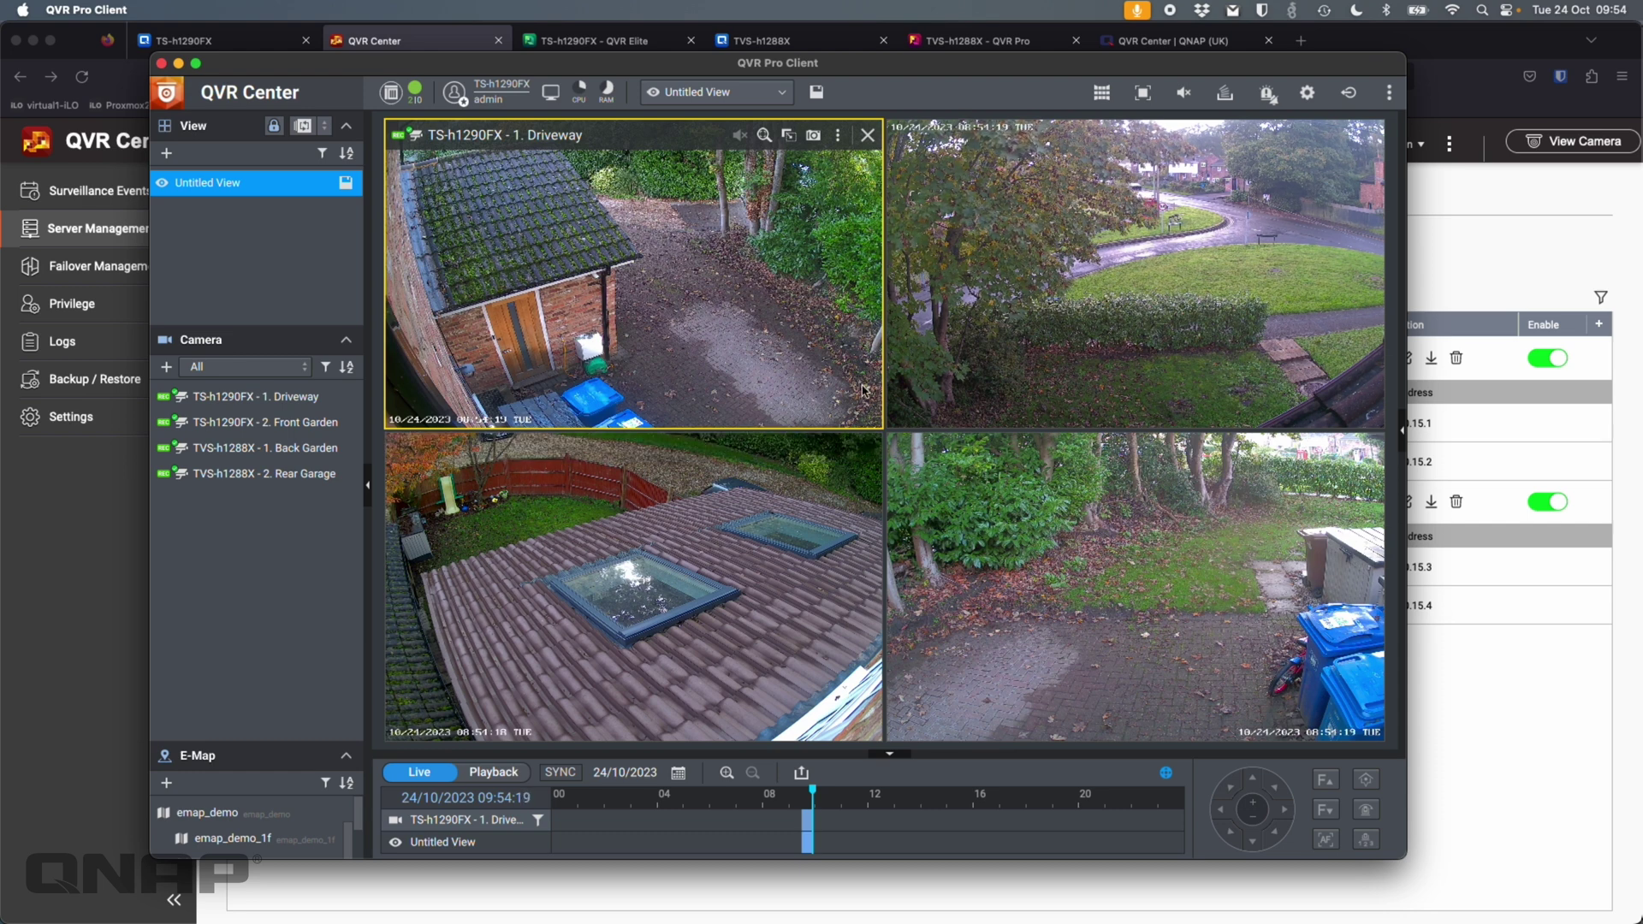
- Check the connected servers' status, then close the overview to reveal all four live camera views
{"action": "left_click", "coordinate": [419, 91]}
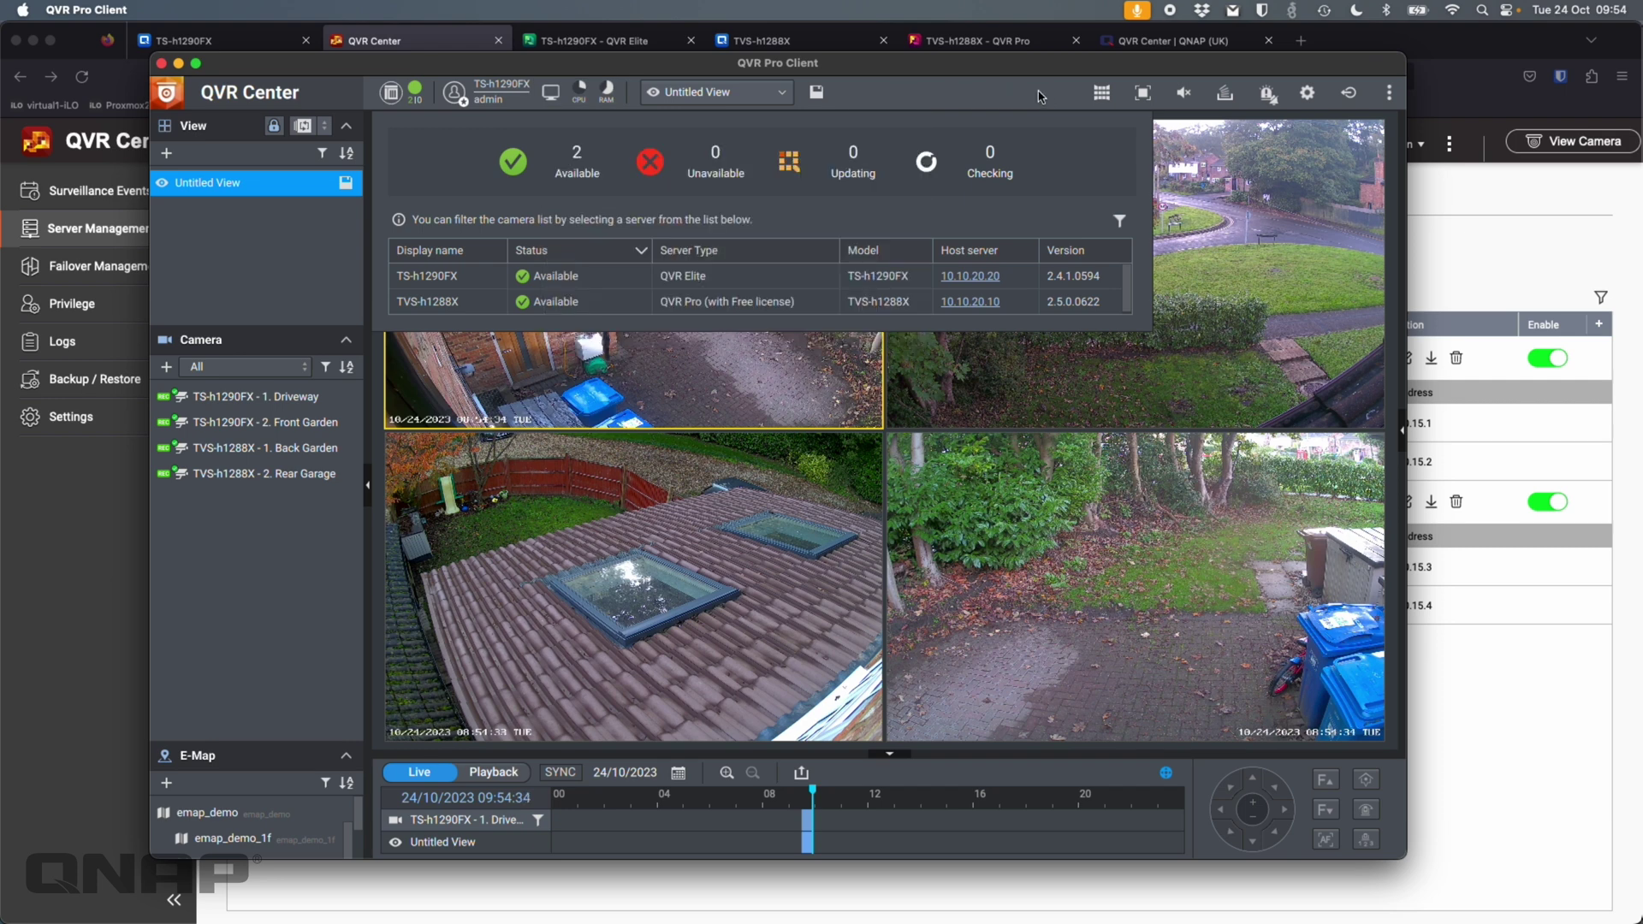
{"action": "left_click", "coordinate": [988, 88]}
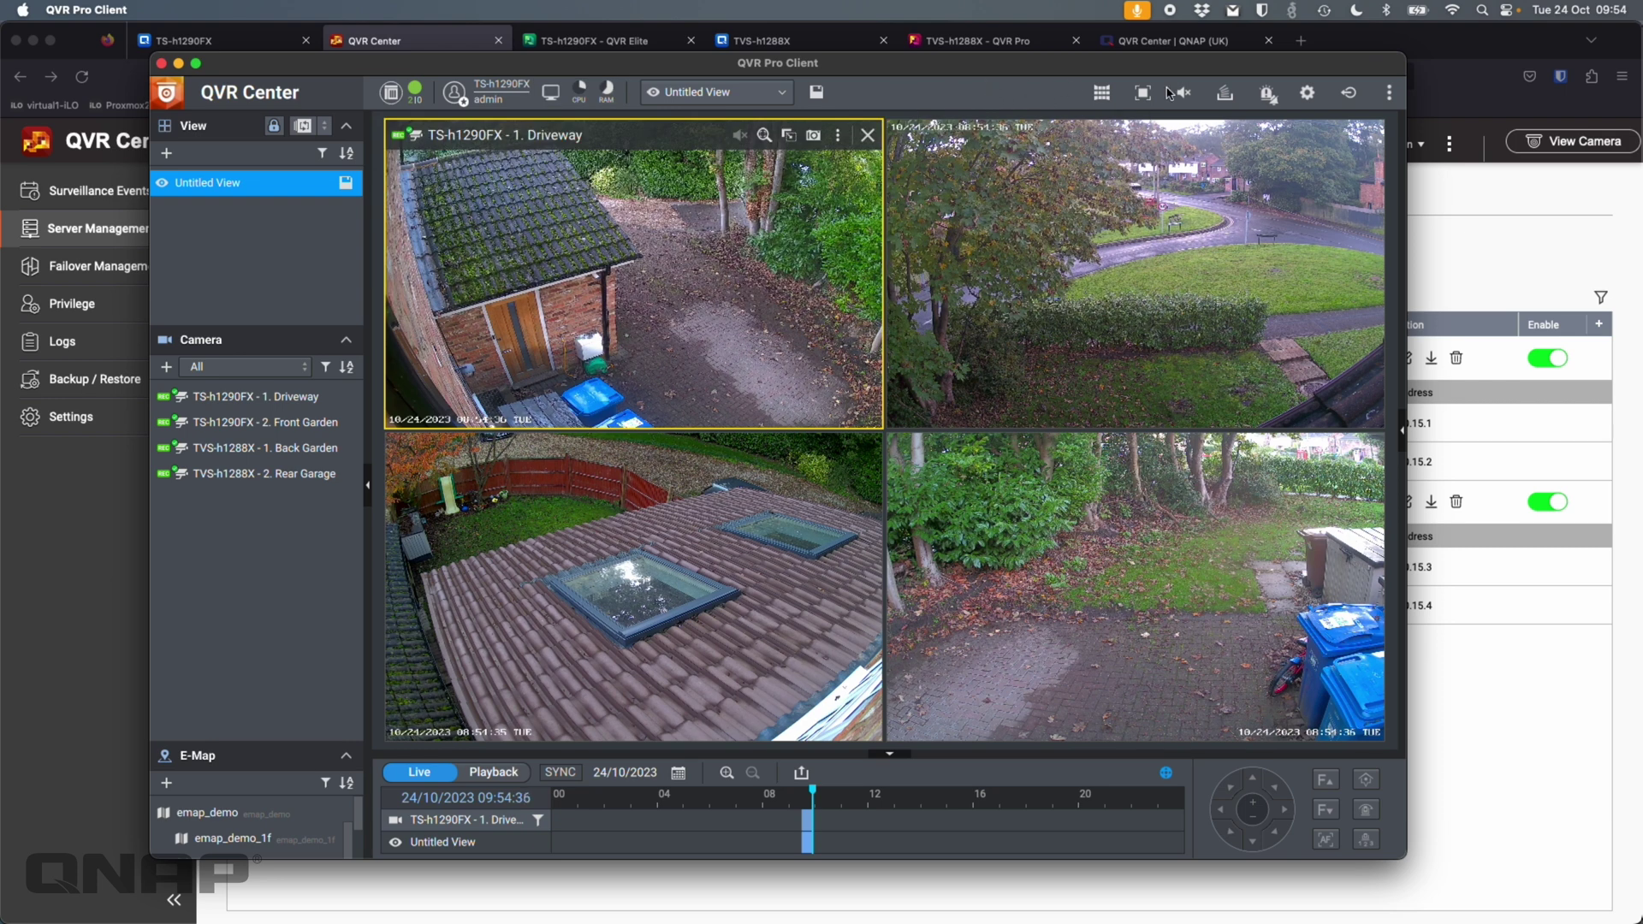
- In the QVR Center console, switch on Failover Protection for Failover Group 1 under Failover Management
{"action": "left_click", "coordinate": [1379, 48]}
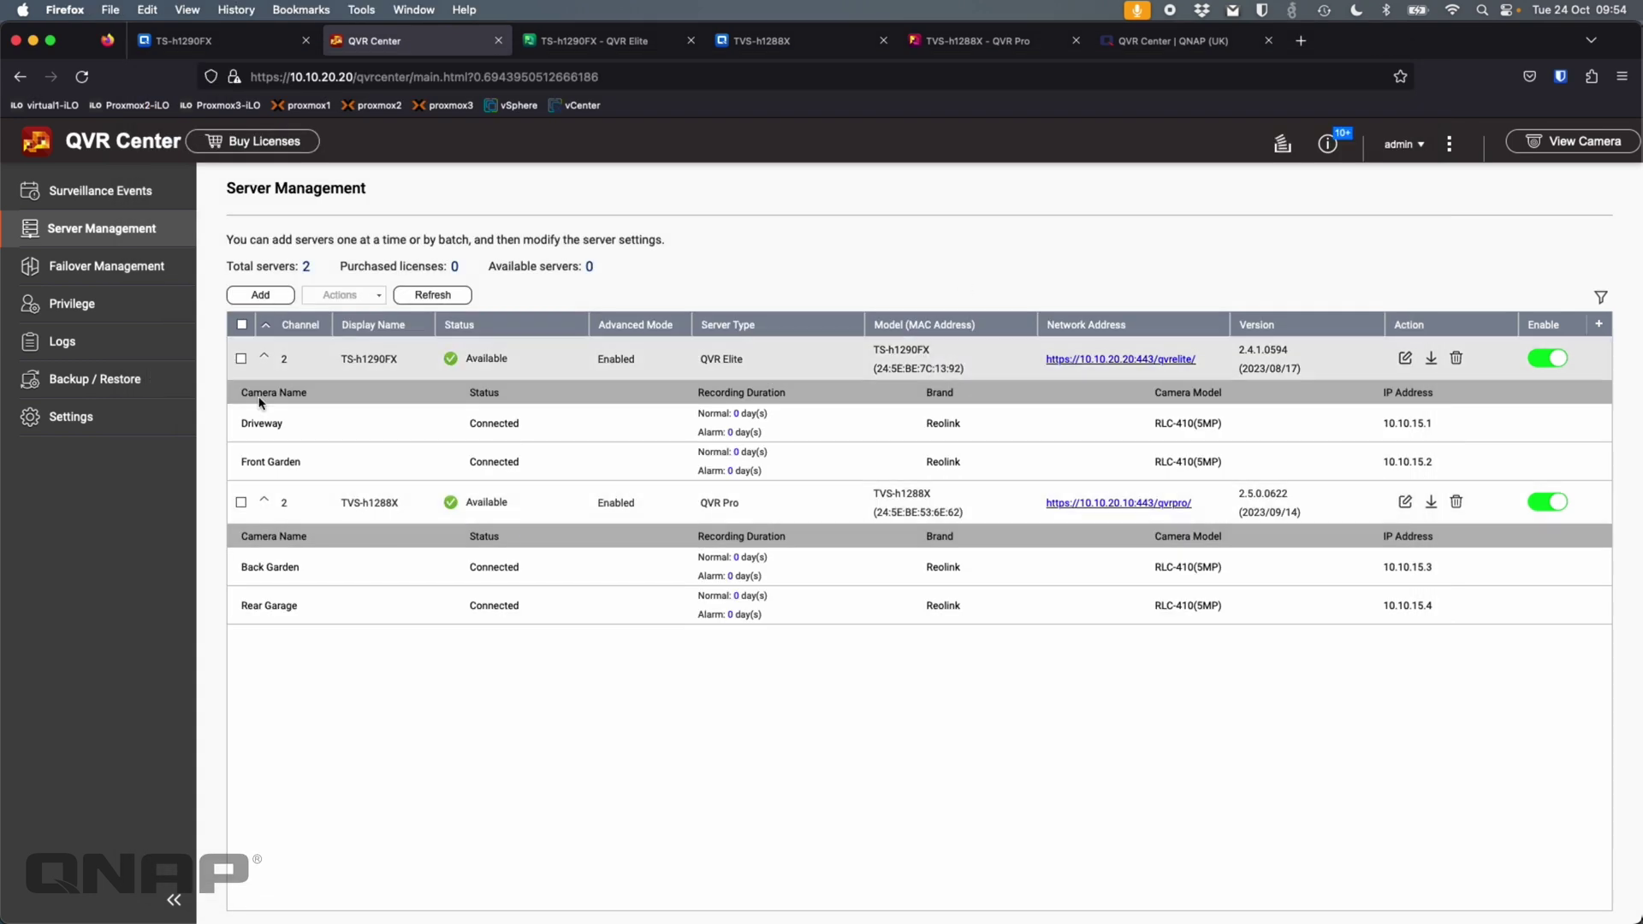
{"action": "left_click", "coordinate": [91, 285]}
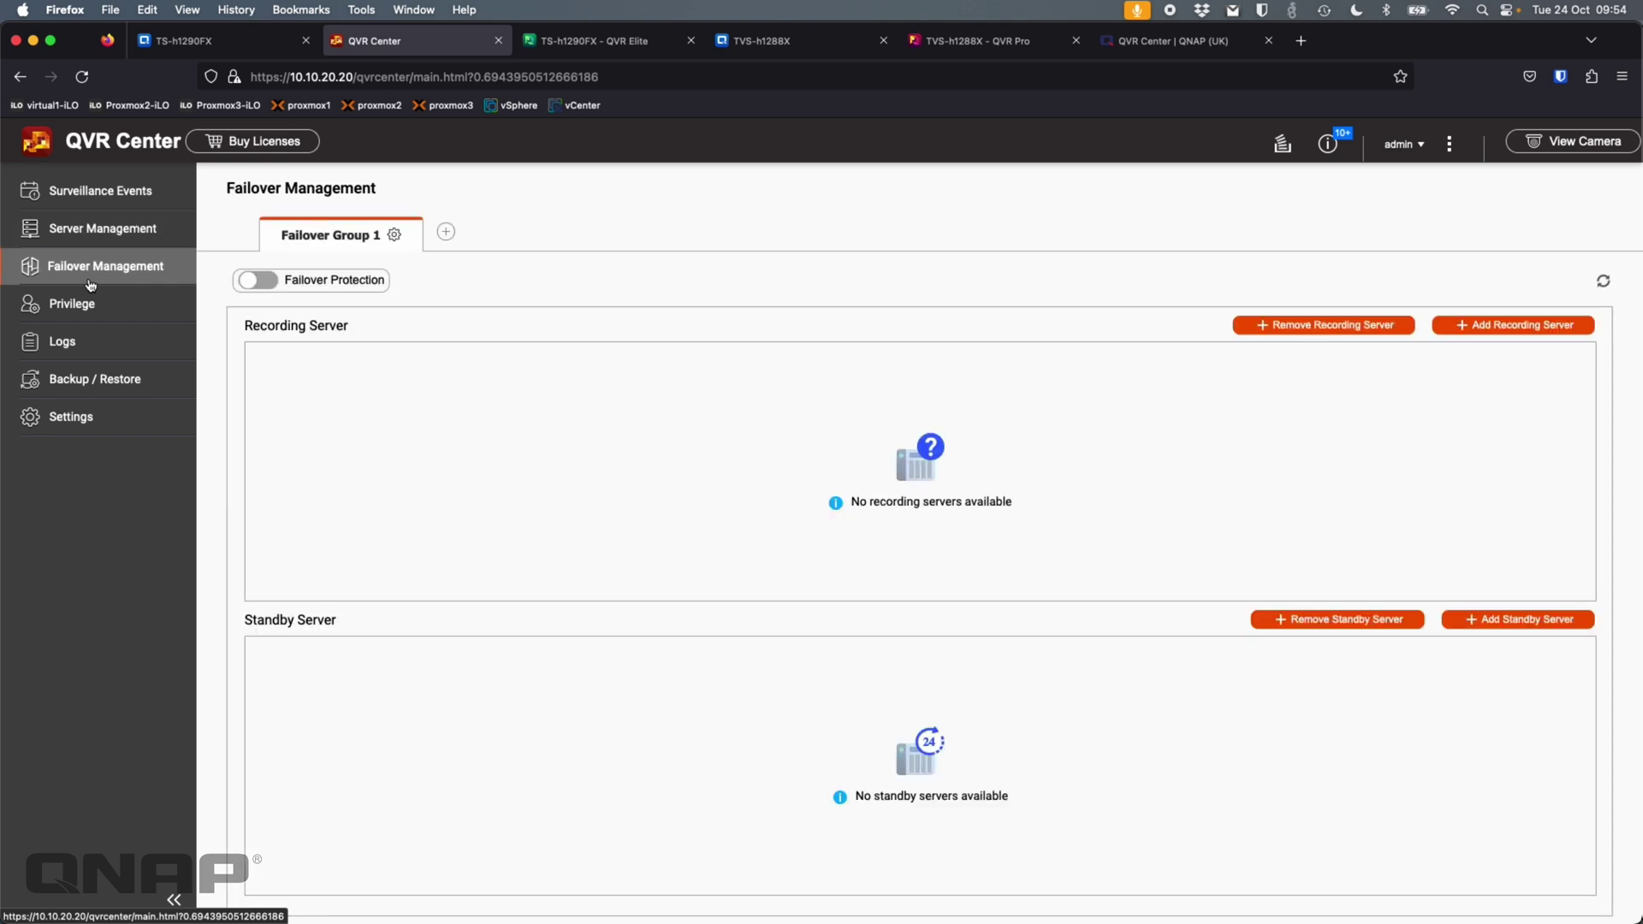
{"action": "left_click", "coordinate": [261, 286]}
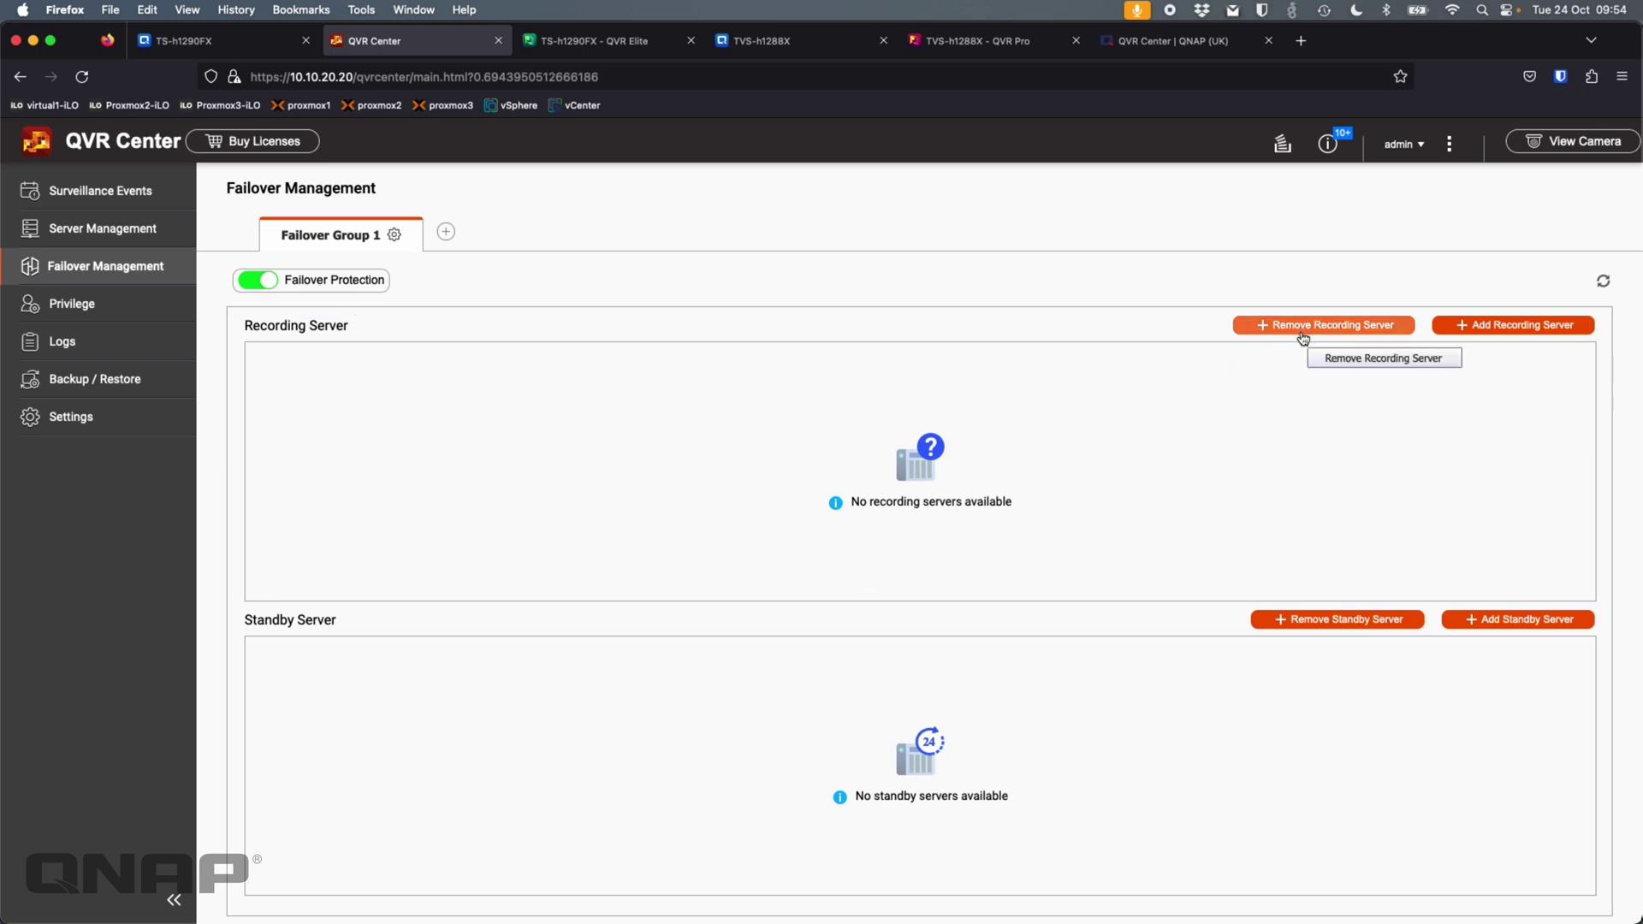
{"action": "left_click", "coordinate": [1531, 329]}
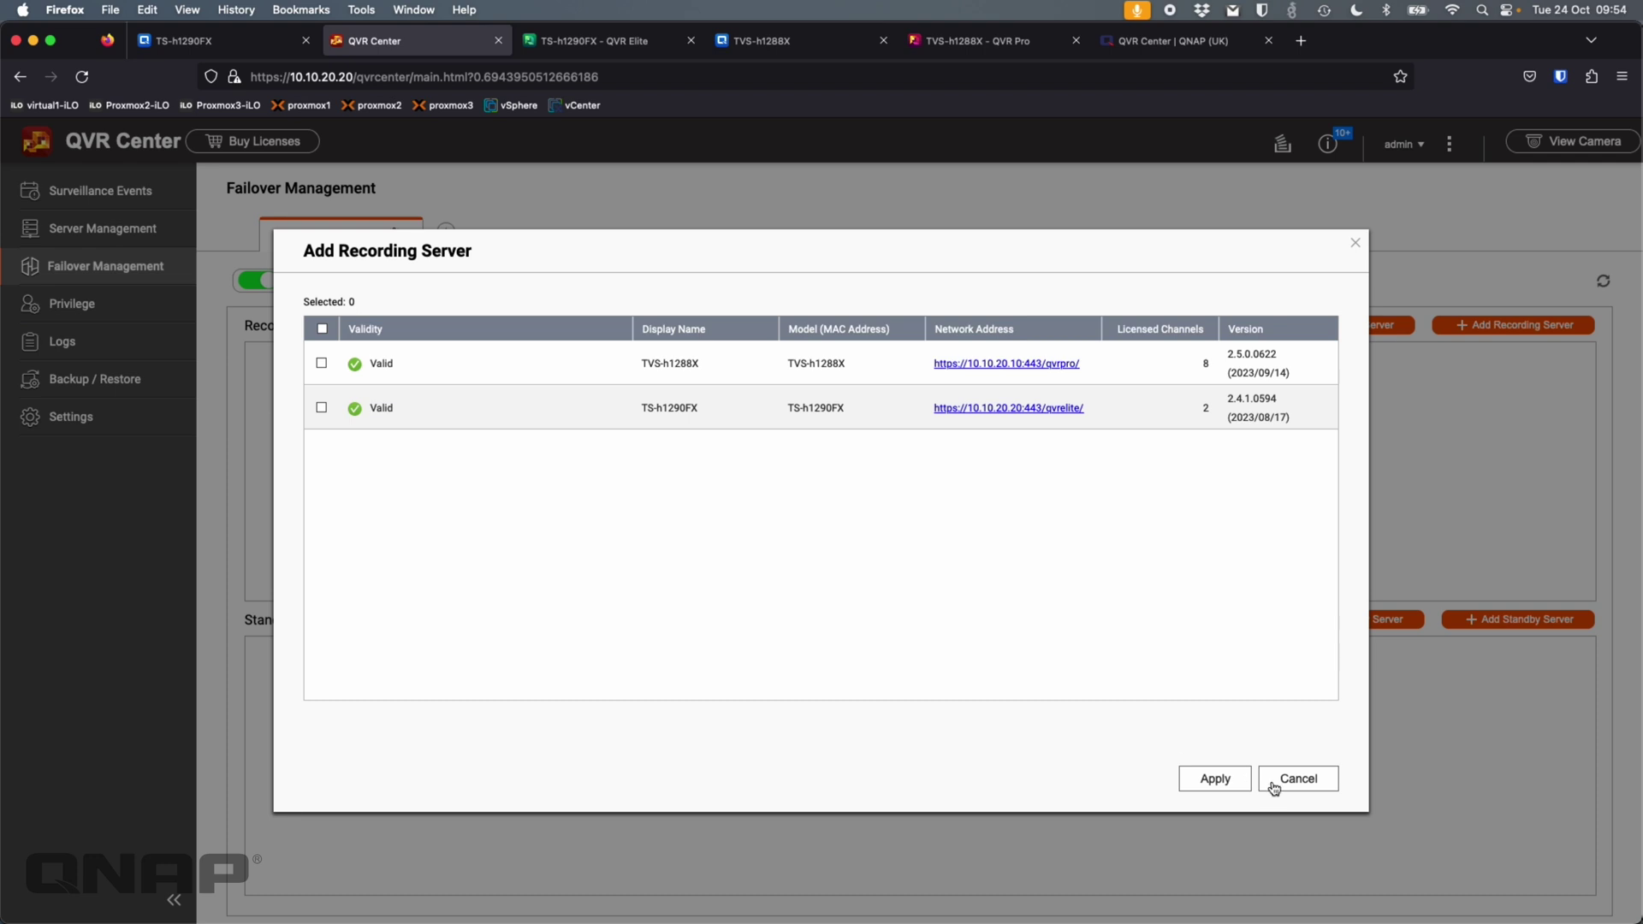
{"action": "left_click", "coordinate": [1301, 780]}
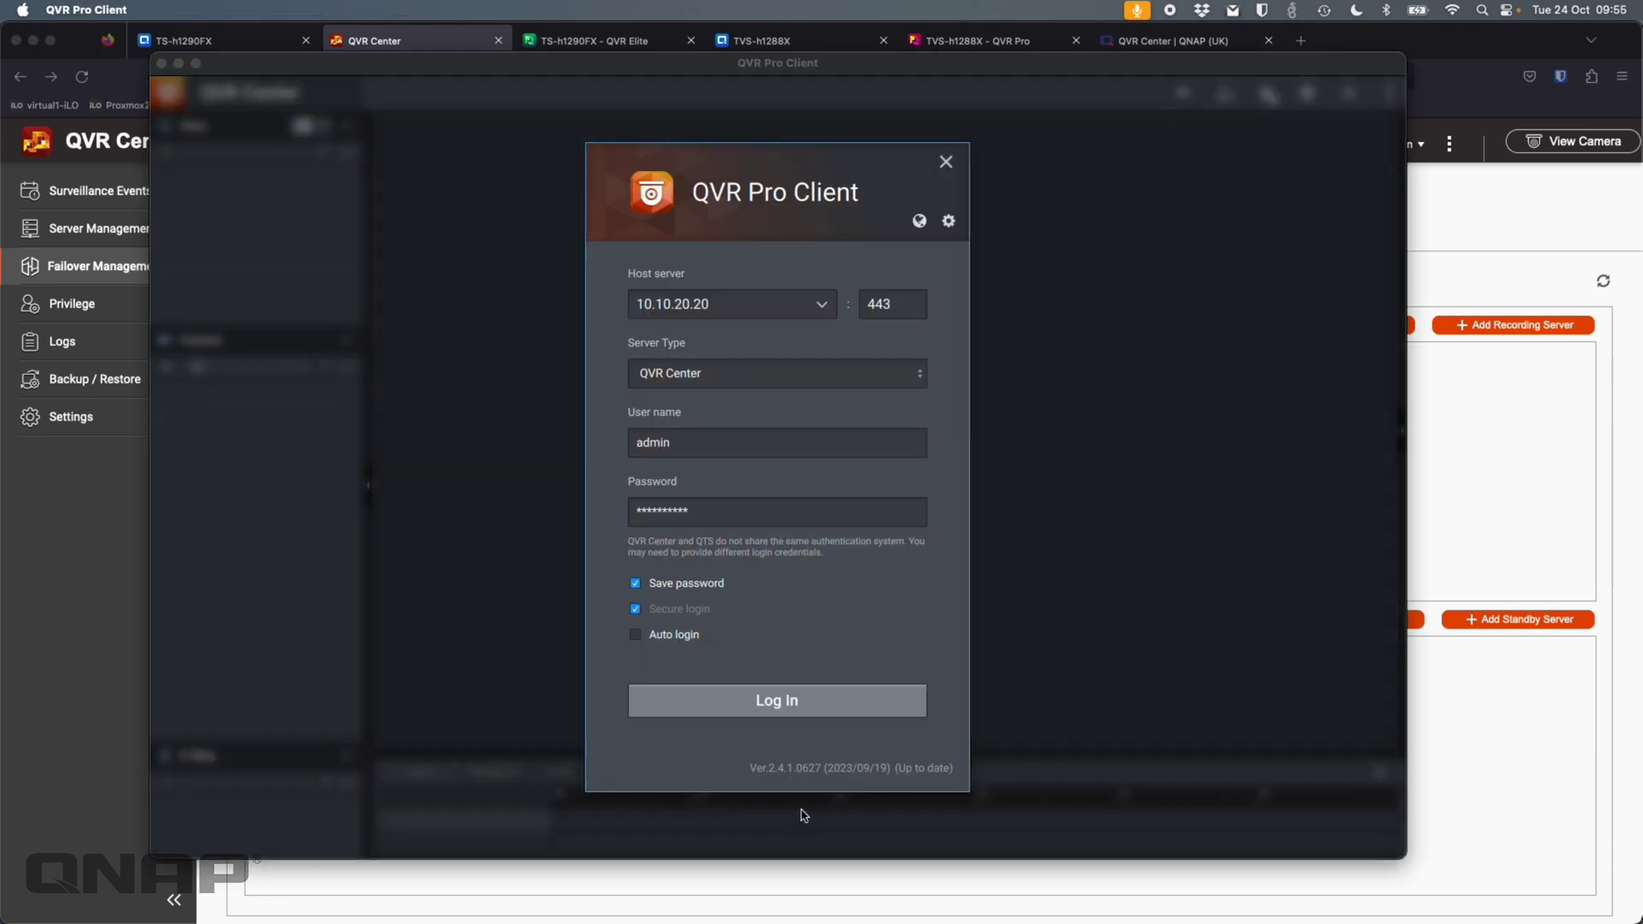
{"action": "key", "text": "super+Tab"}
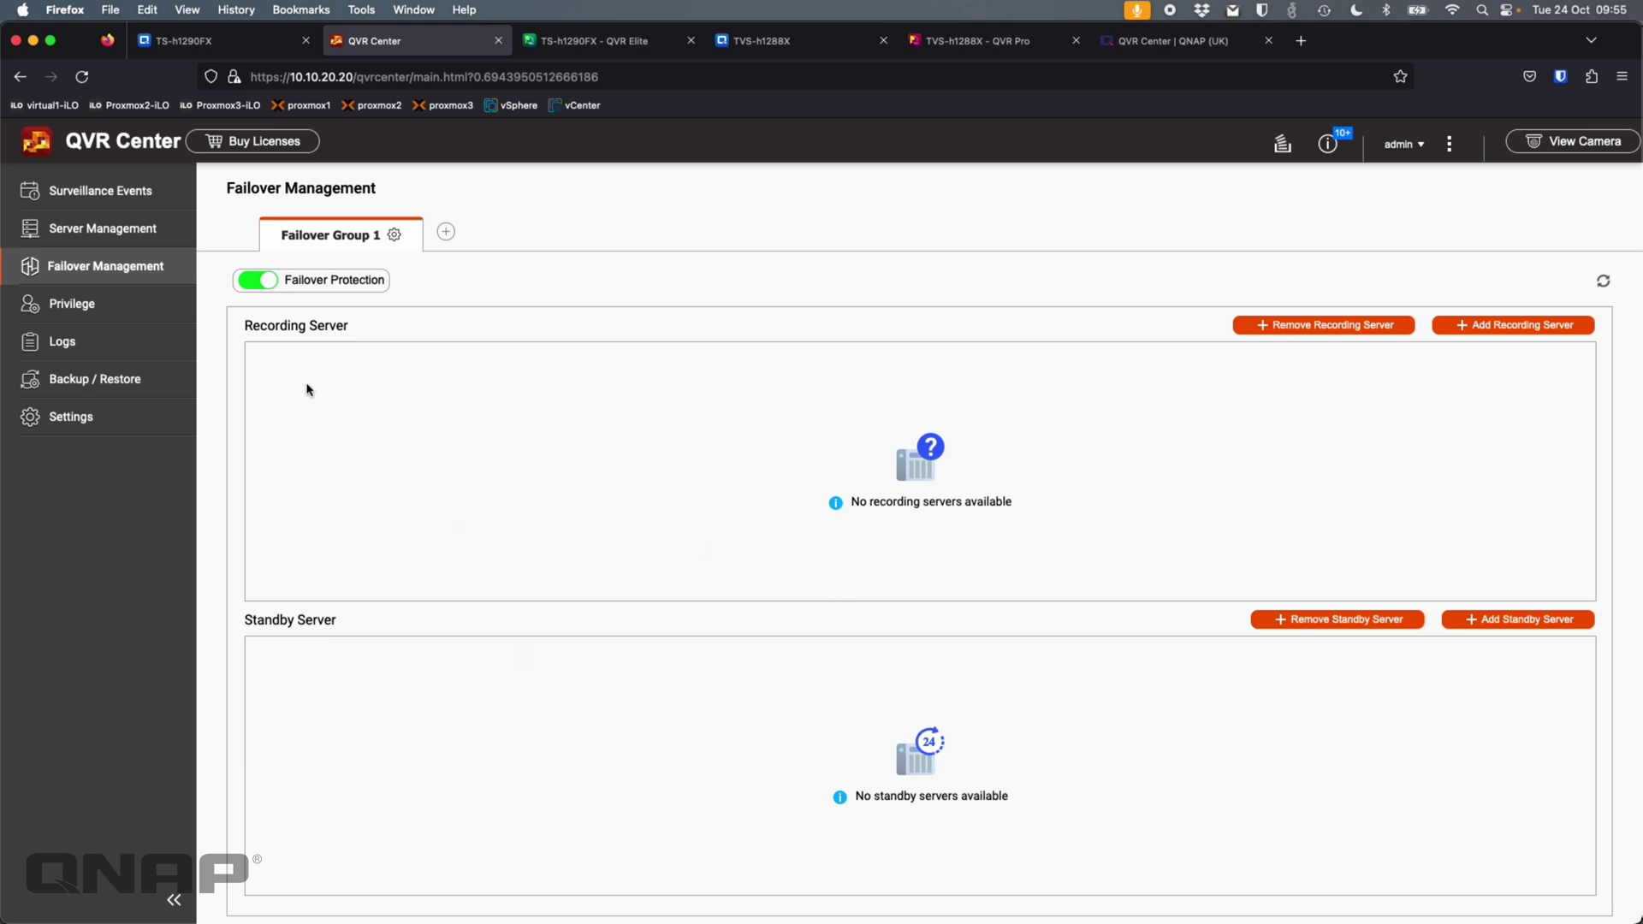
- Add both TS-h1290FX and TVS-h1288X as recording servers, then bring up the standby server choices
{"action": "left_click", "coordinate": [1503, 326]}
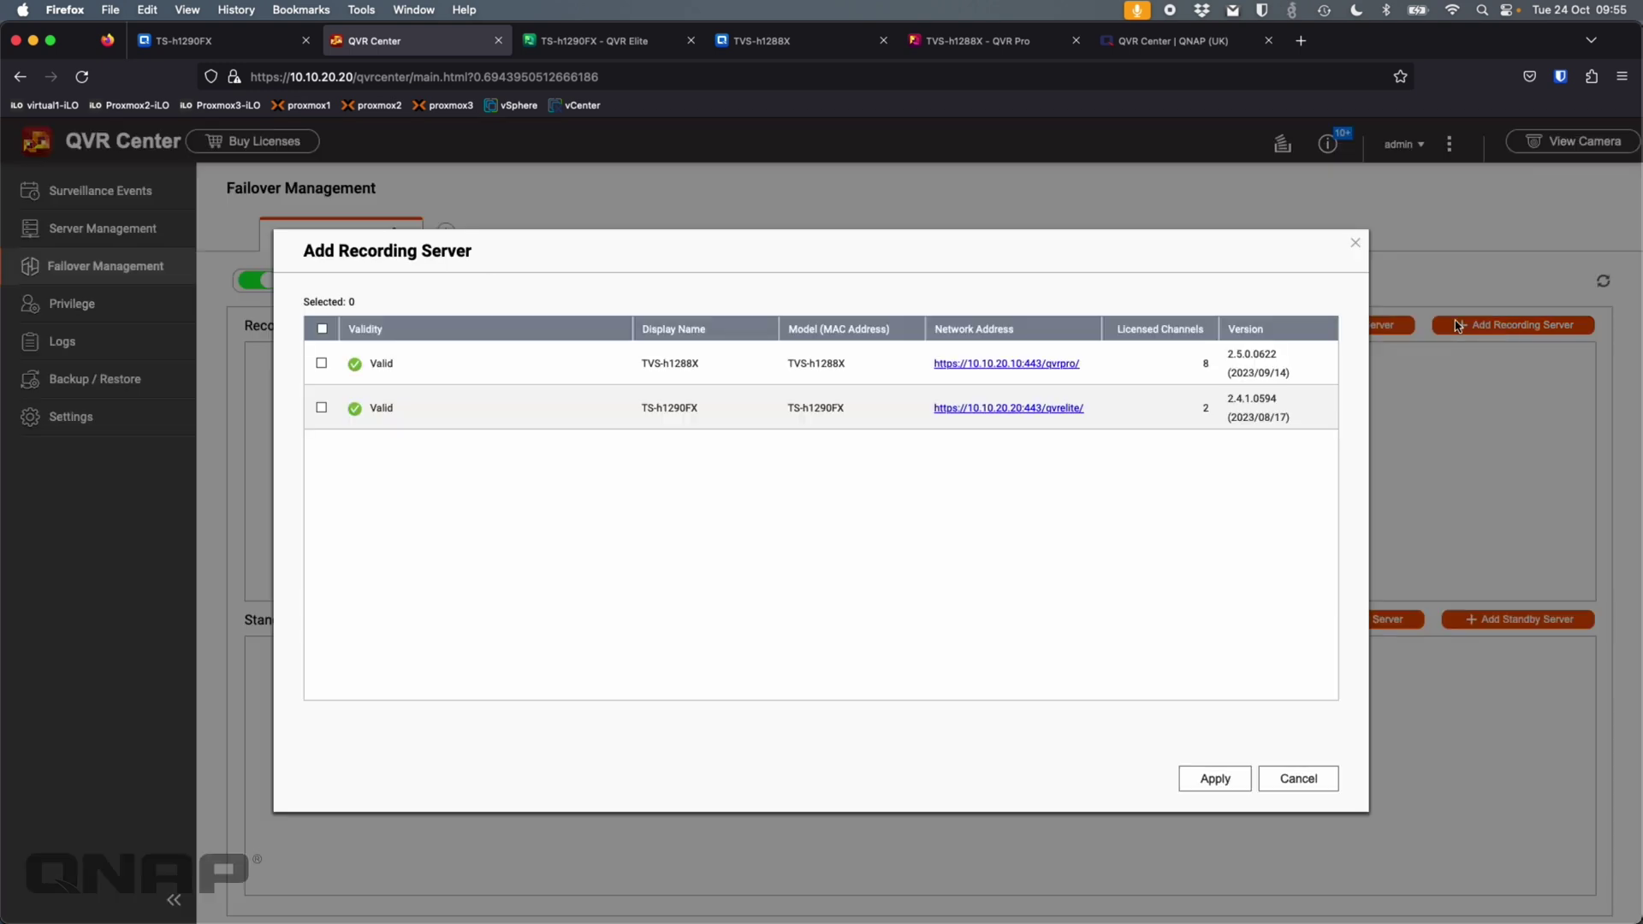
{"action": "left_click", "coordinate": [321, 330]}
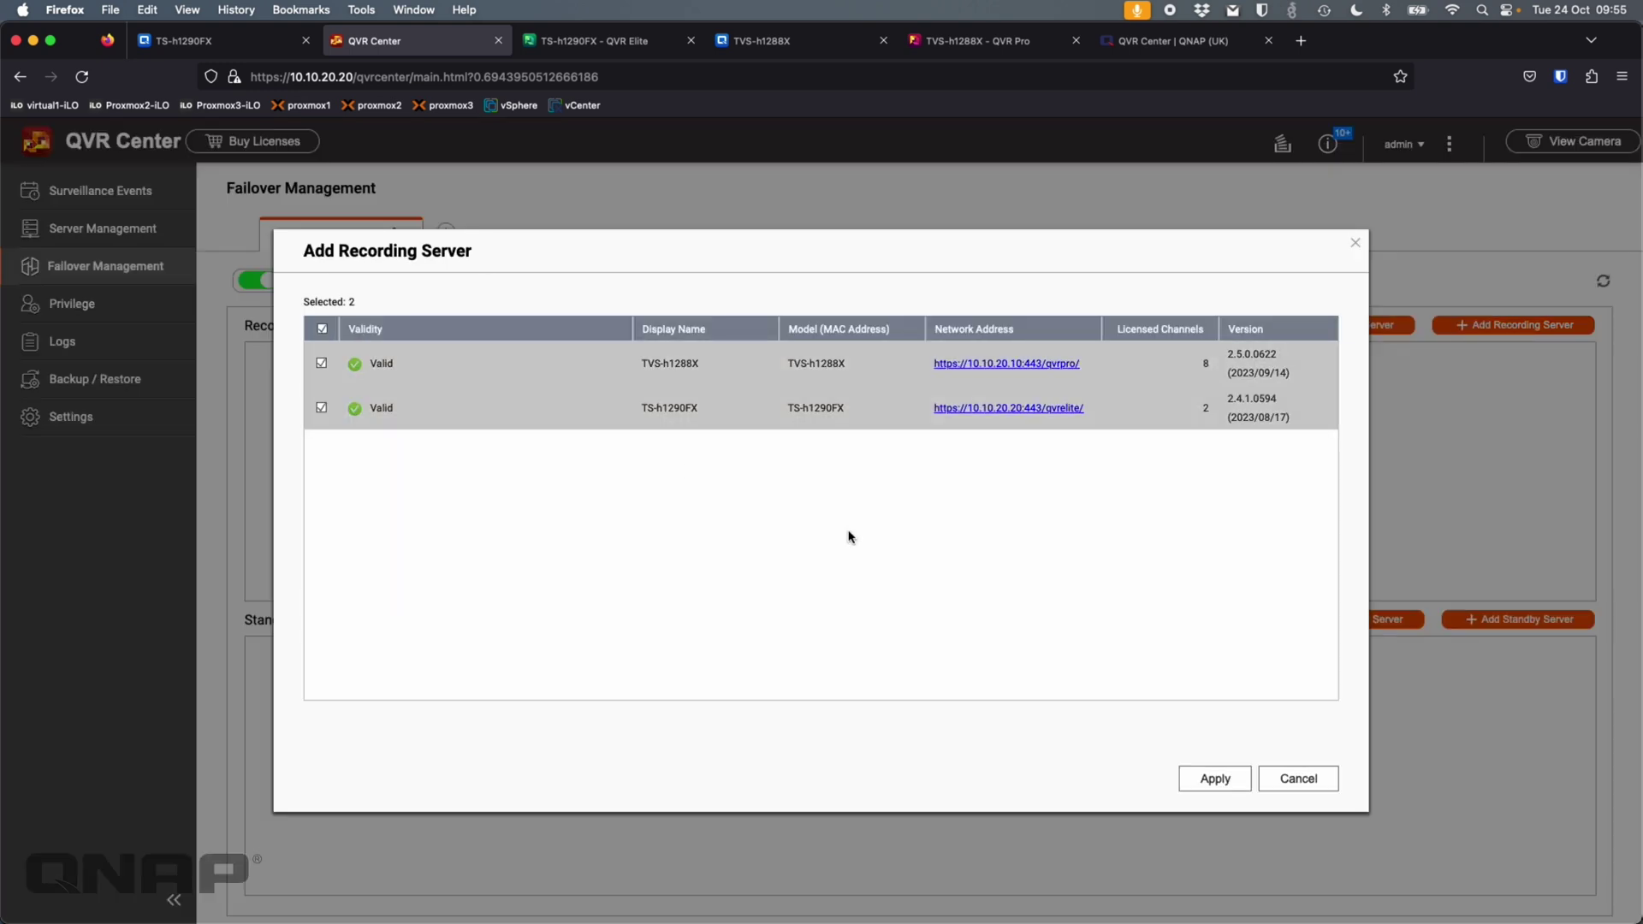
{"action": "left_click", "coordinate": [1215, 779]}
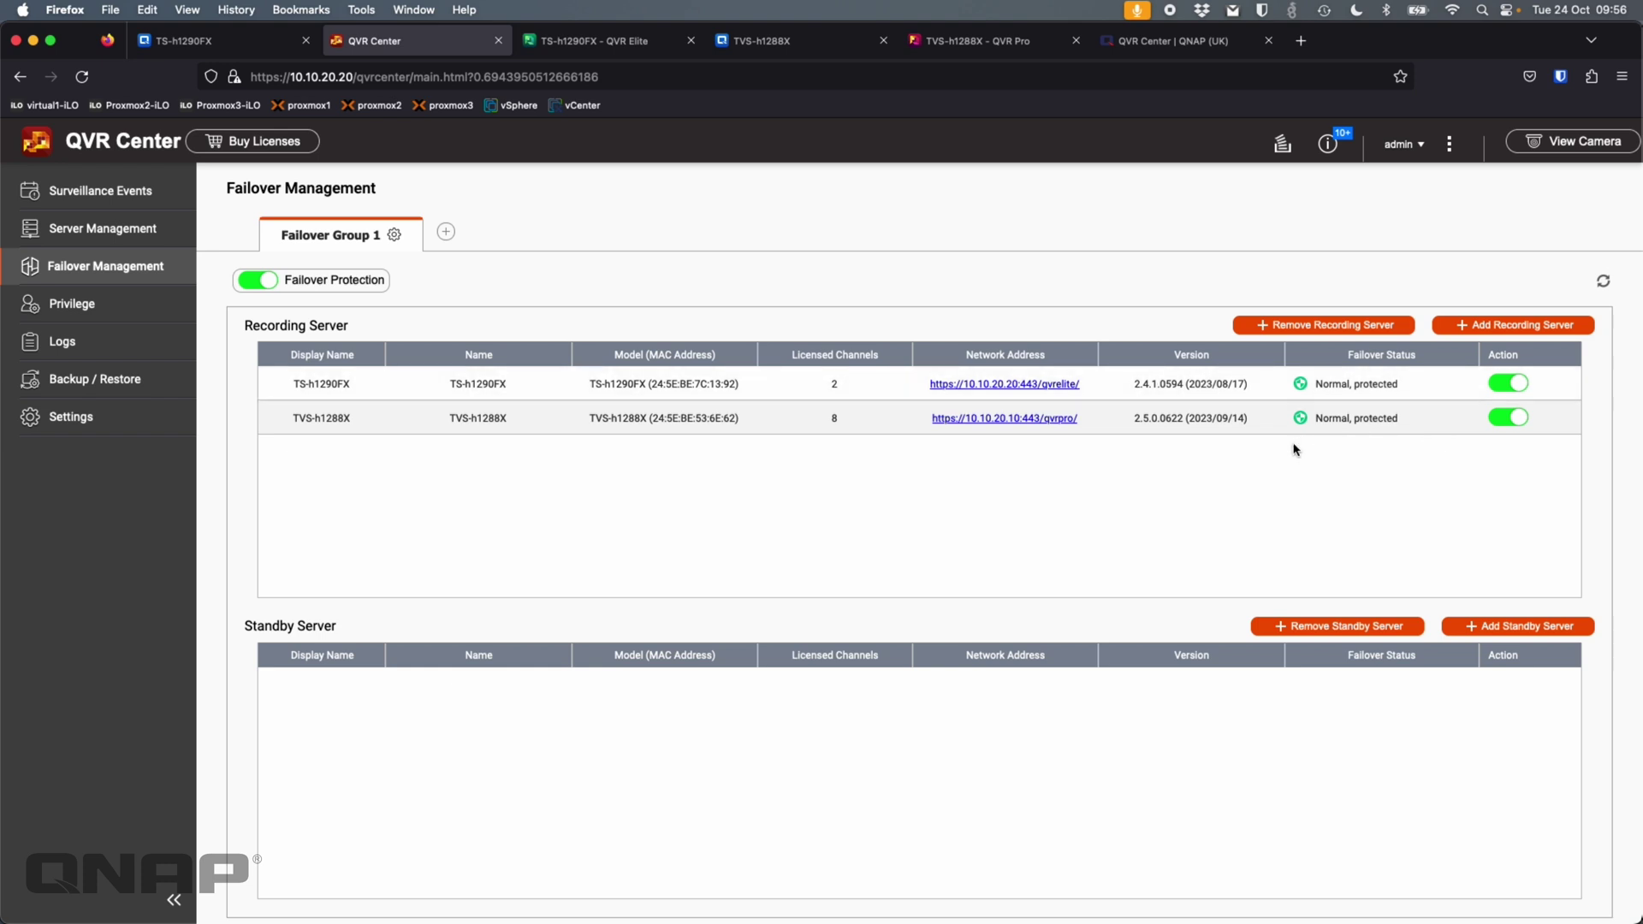
{"action": "mouse_move", "coordinate": [1357, 378]}
{"action": "left_click", "coordinate": [1516, 625]}
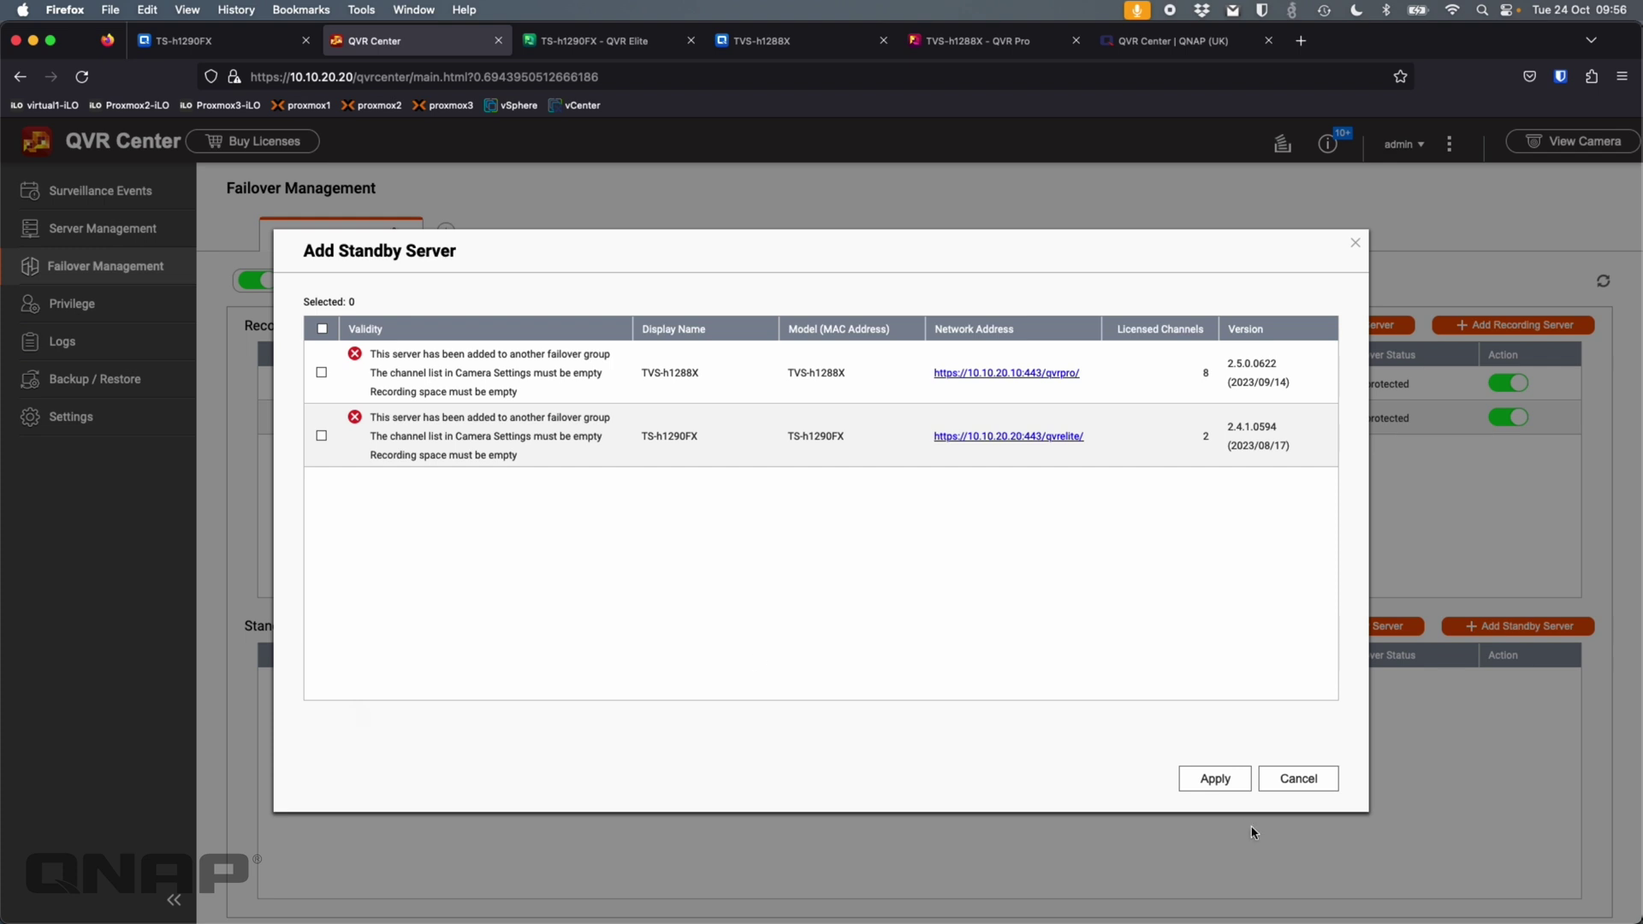
- Cancel the Add Standby Server dialog and view the last-24-hours Surveillance Events chart
{"action": "left_click", "coordinate": [1290, 783]}
{"action": "left_click", "coordinate": [117, 204]}
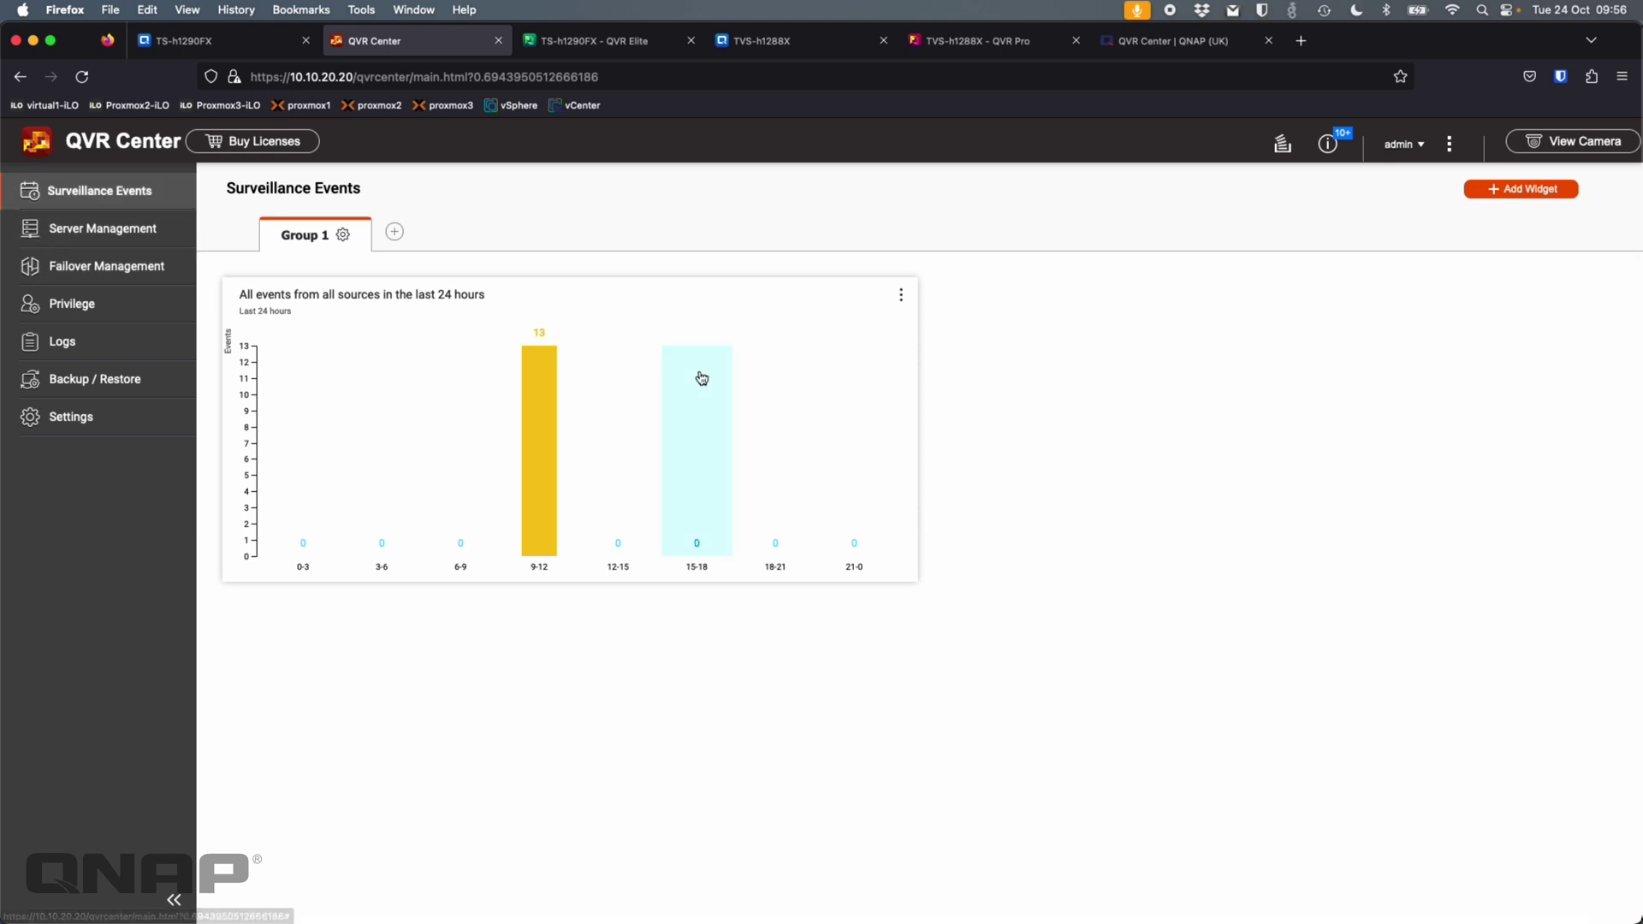
- Open Server Management to list both Available servers with their four Reolink cameras
{"action": "left_click", "coordinate": [158, 238]}
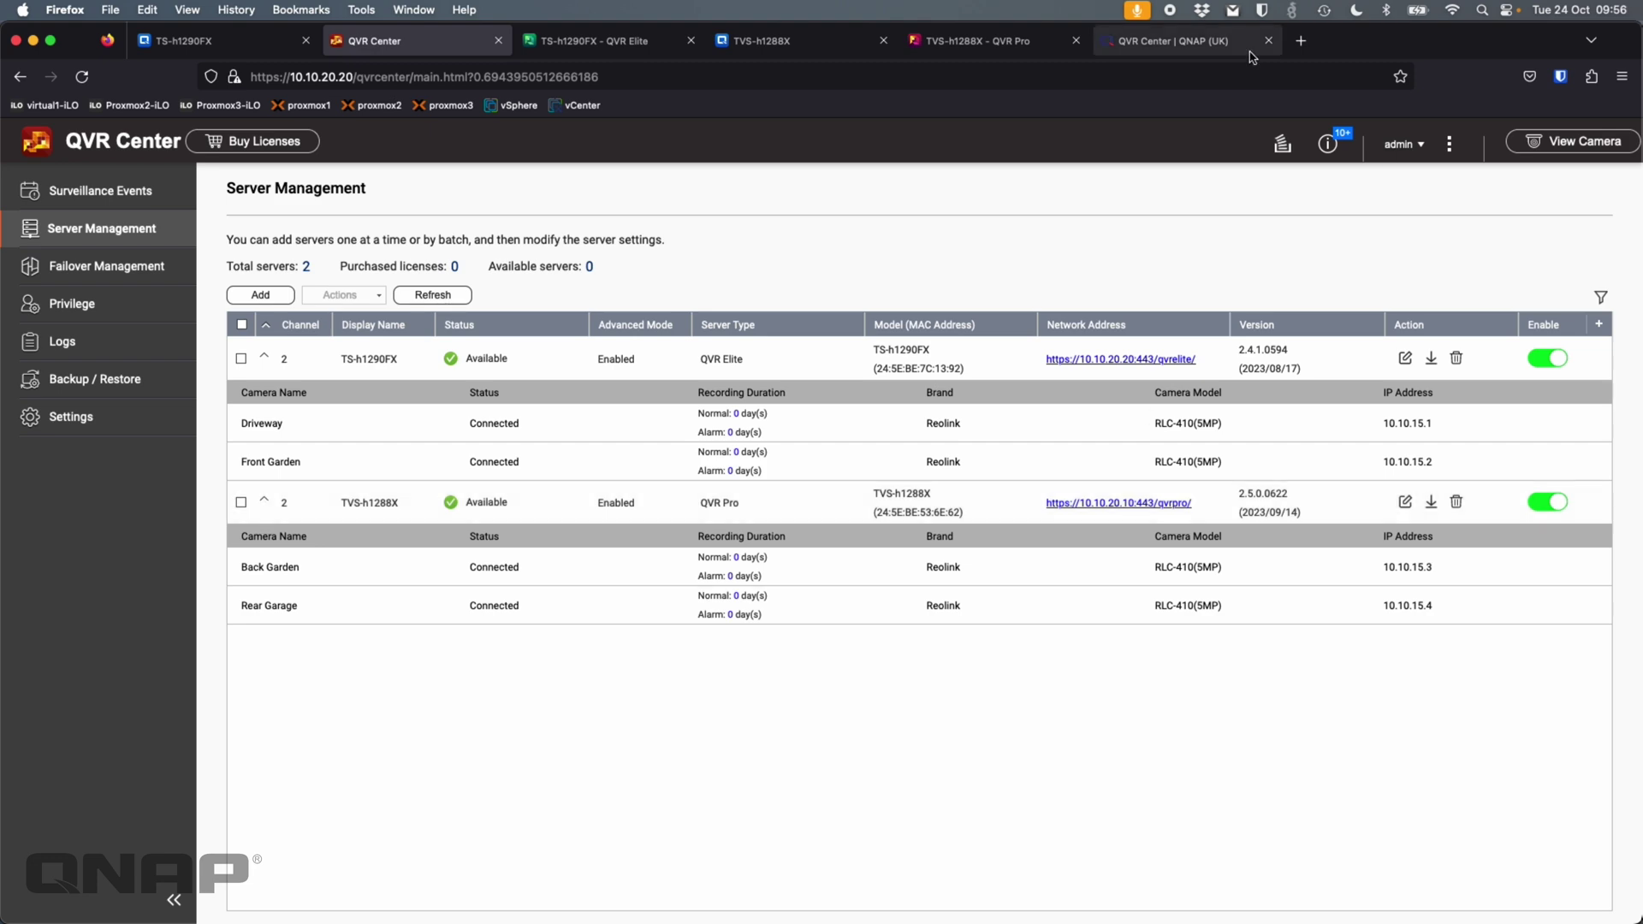
- Review the QVR Center page's licensing diagram and installation table, including the Container Station requirement
{"action": "left_click", "coordinate": [1159, 47]}
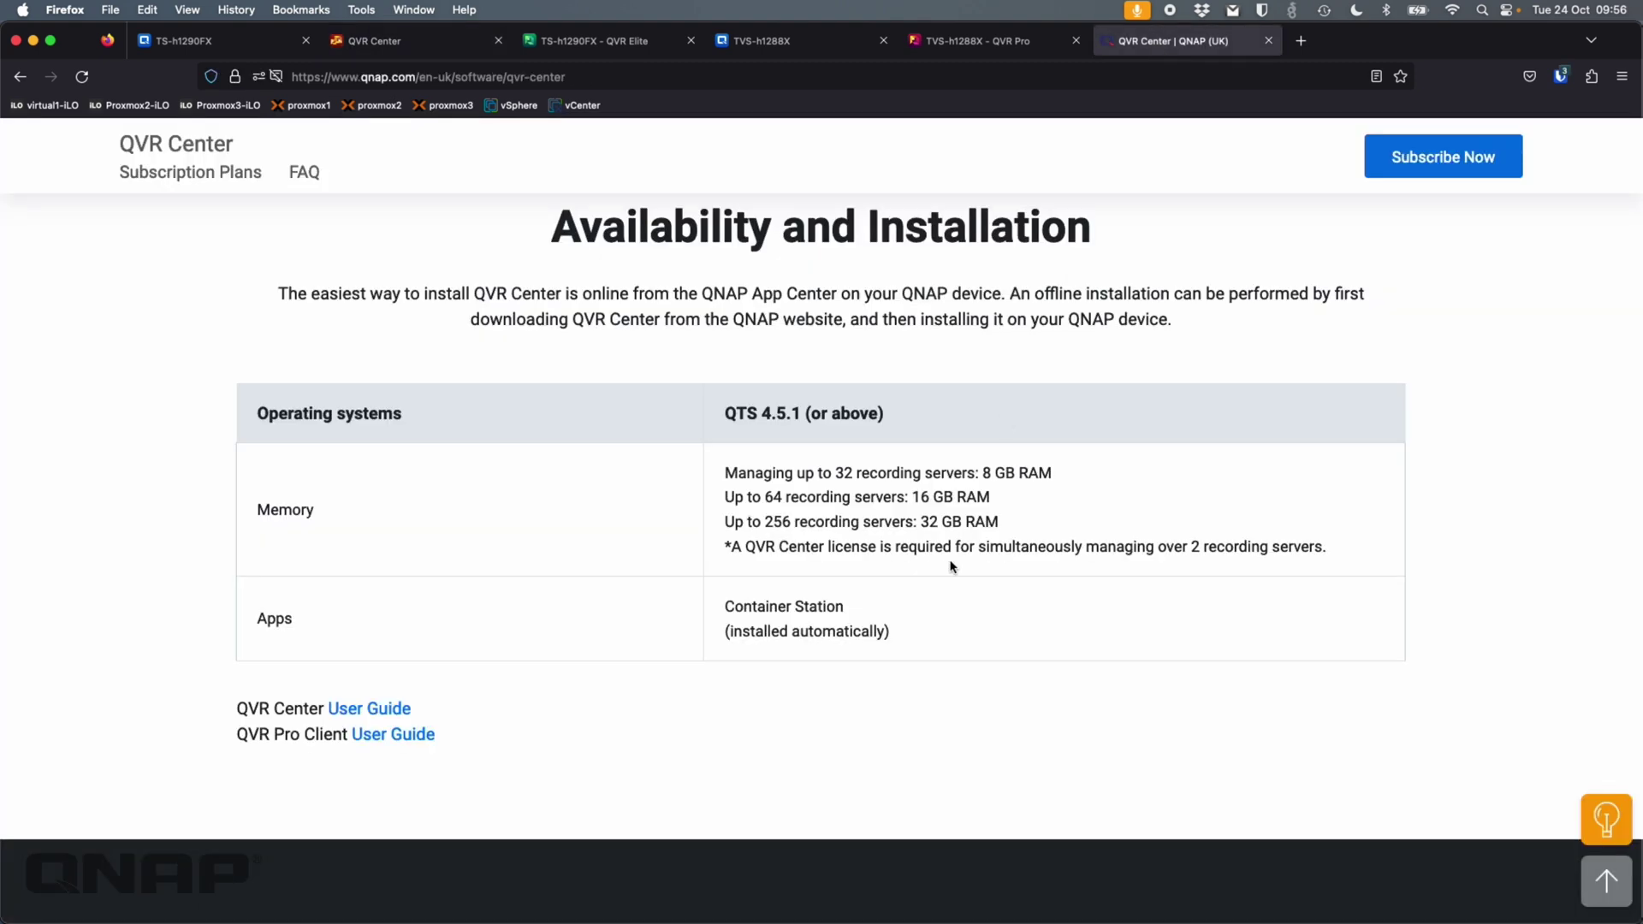
{"action": "scroll", "coordinate": [950, 566], "scroll_direction": "down", "scroll_amount": 3}
{"action": "scroll", "coordinate": [950, 566], "scroll_direction": "up", "scroll_amount": 10}
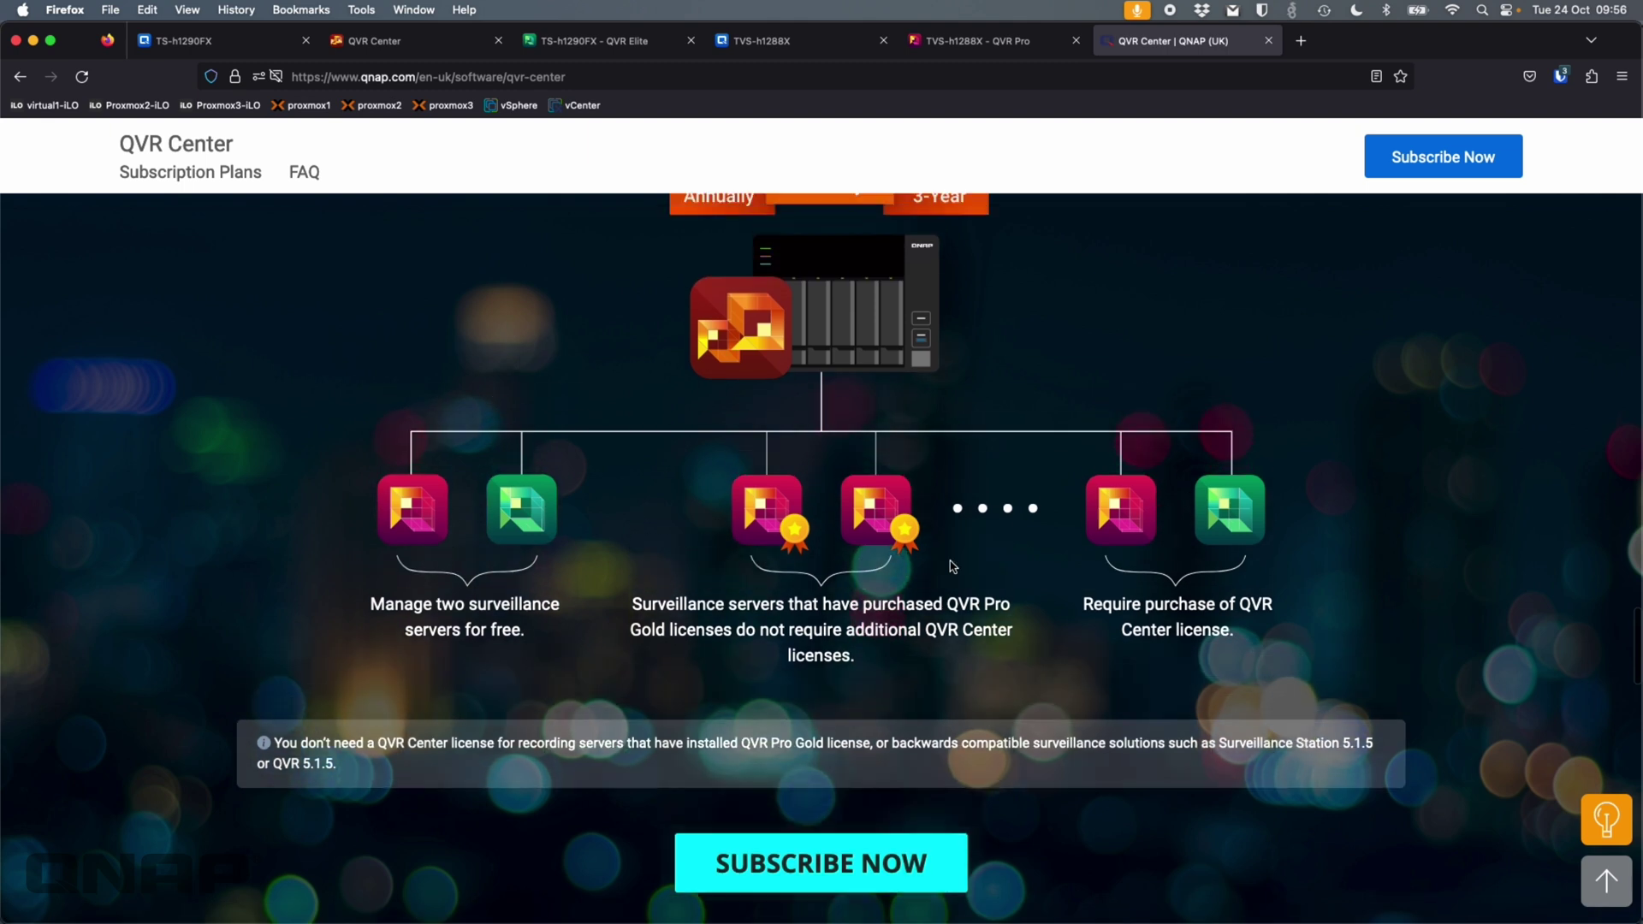
{"action": "scroll", "coordinate": [963, 513], "scroll_direction": "up", "scroll_amount": 2}
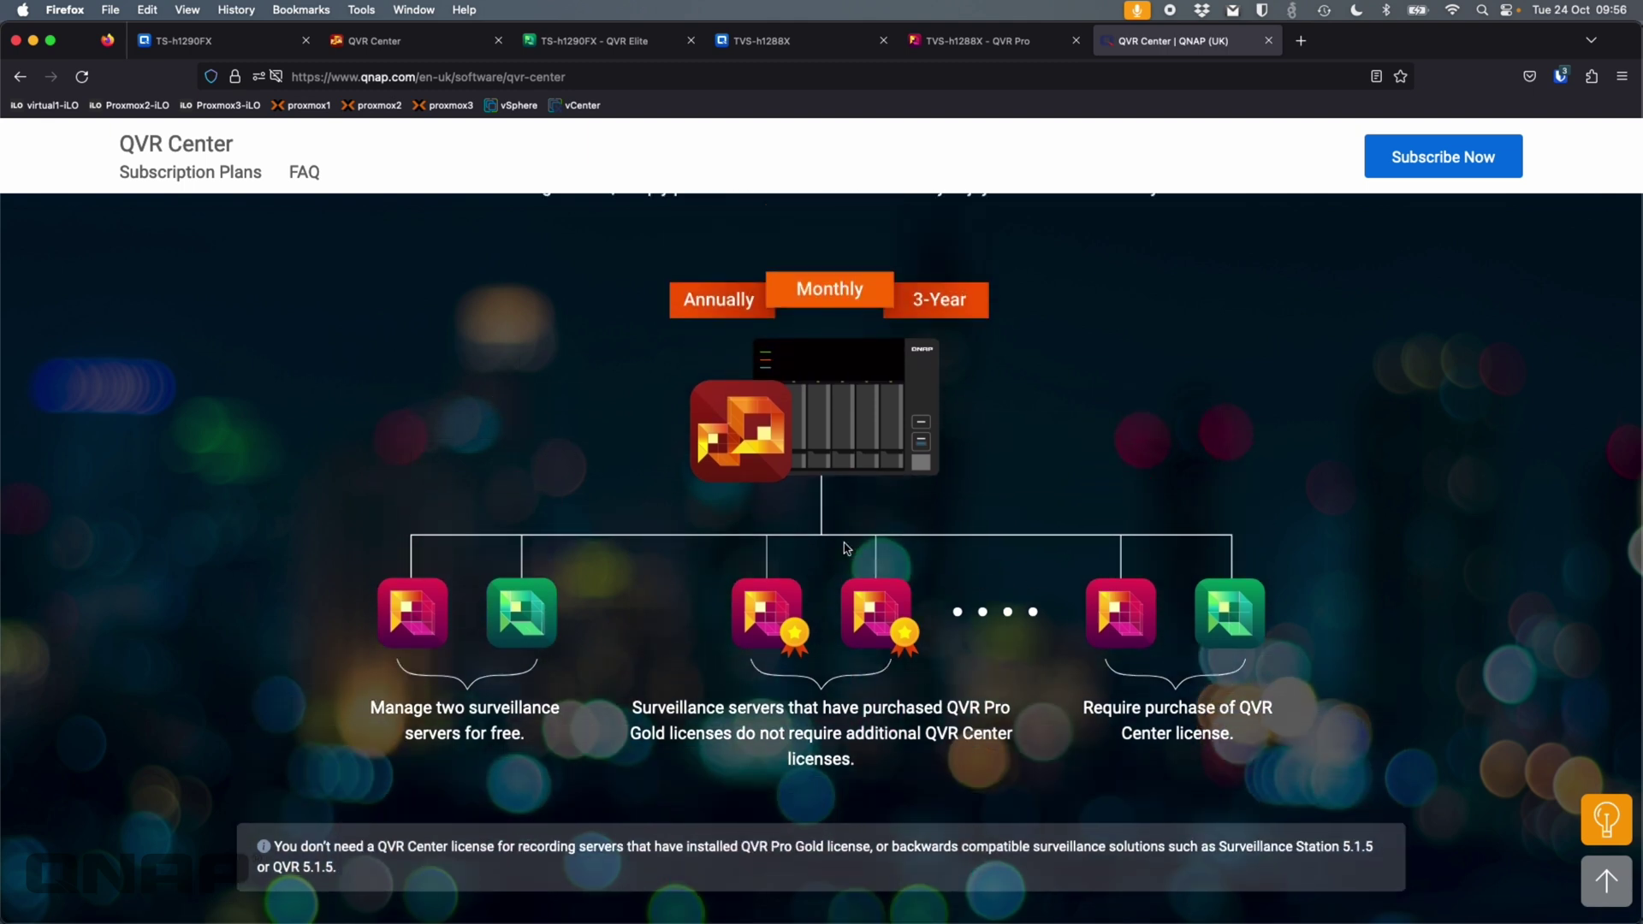
{"action": "scroll", "coordinate": [844, 547], "scroll_direction": "down", "scroll_amount": 10}
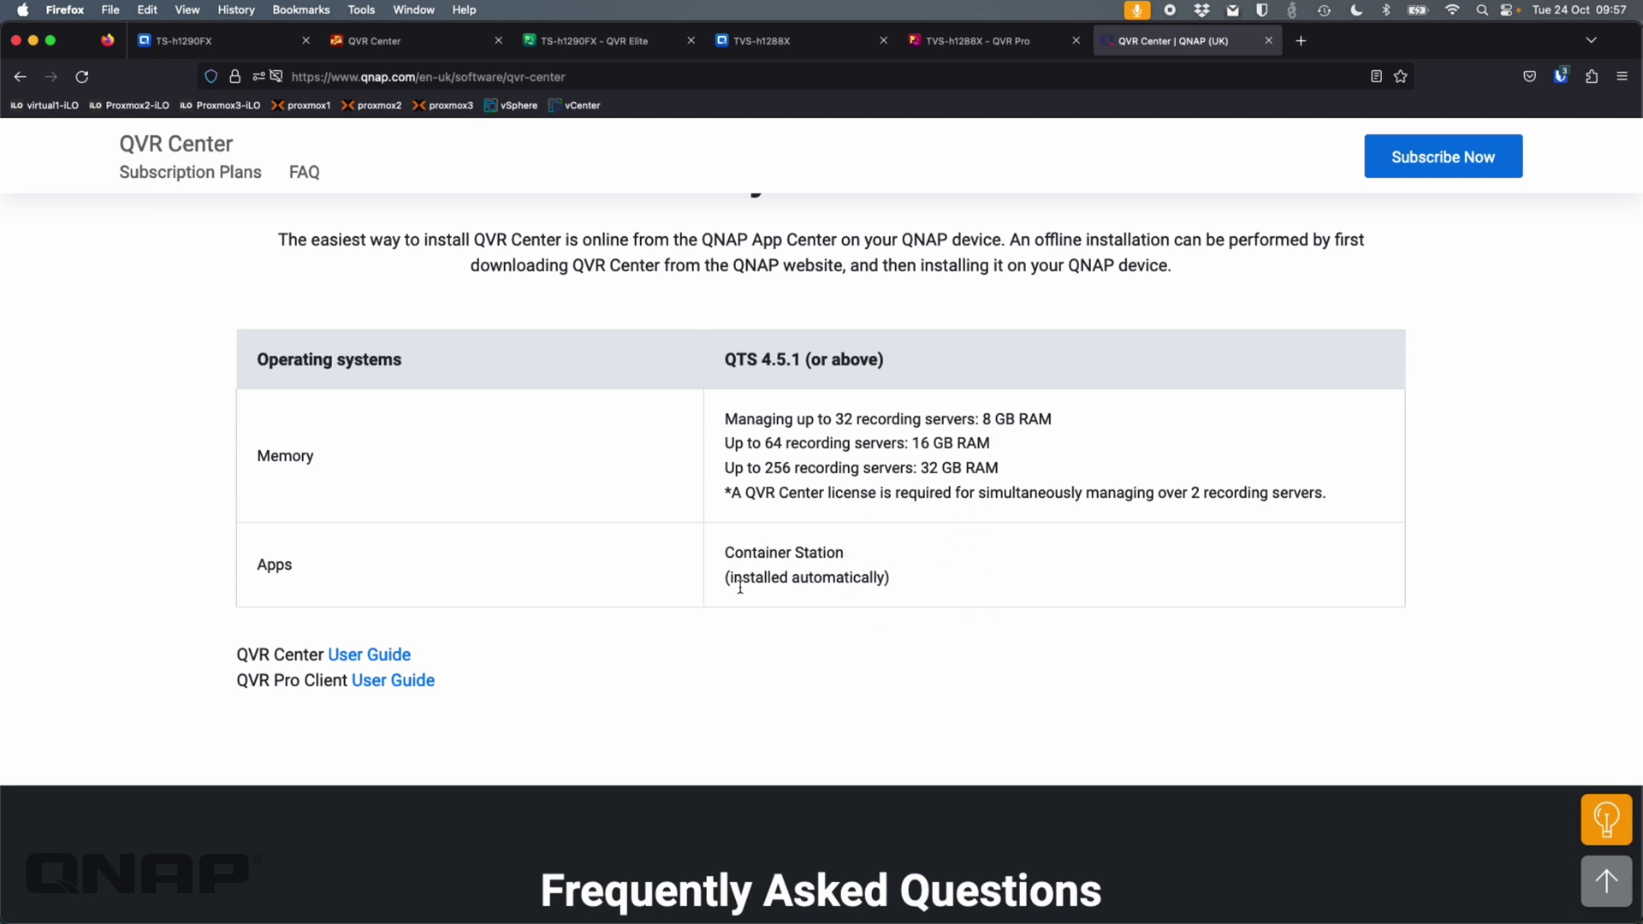
{"action": "left_click_drag", "start_coordinate": [731, 548], "coordinate": [930, 578]}
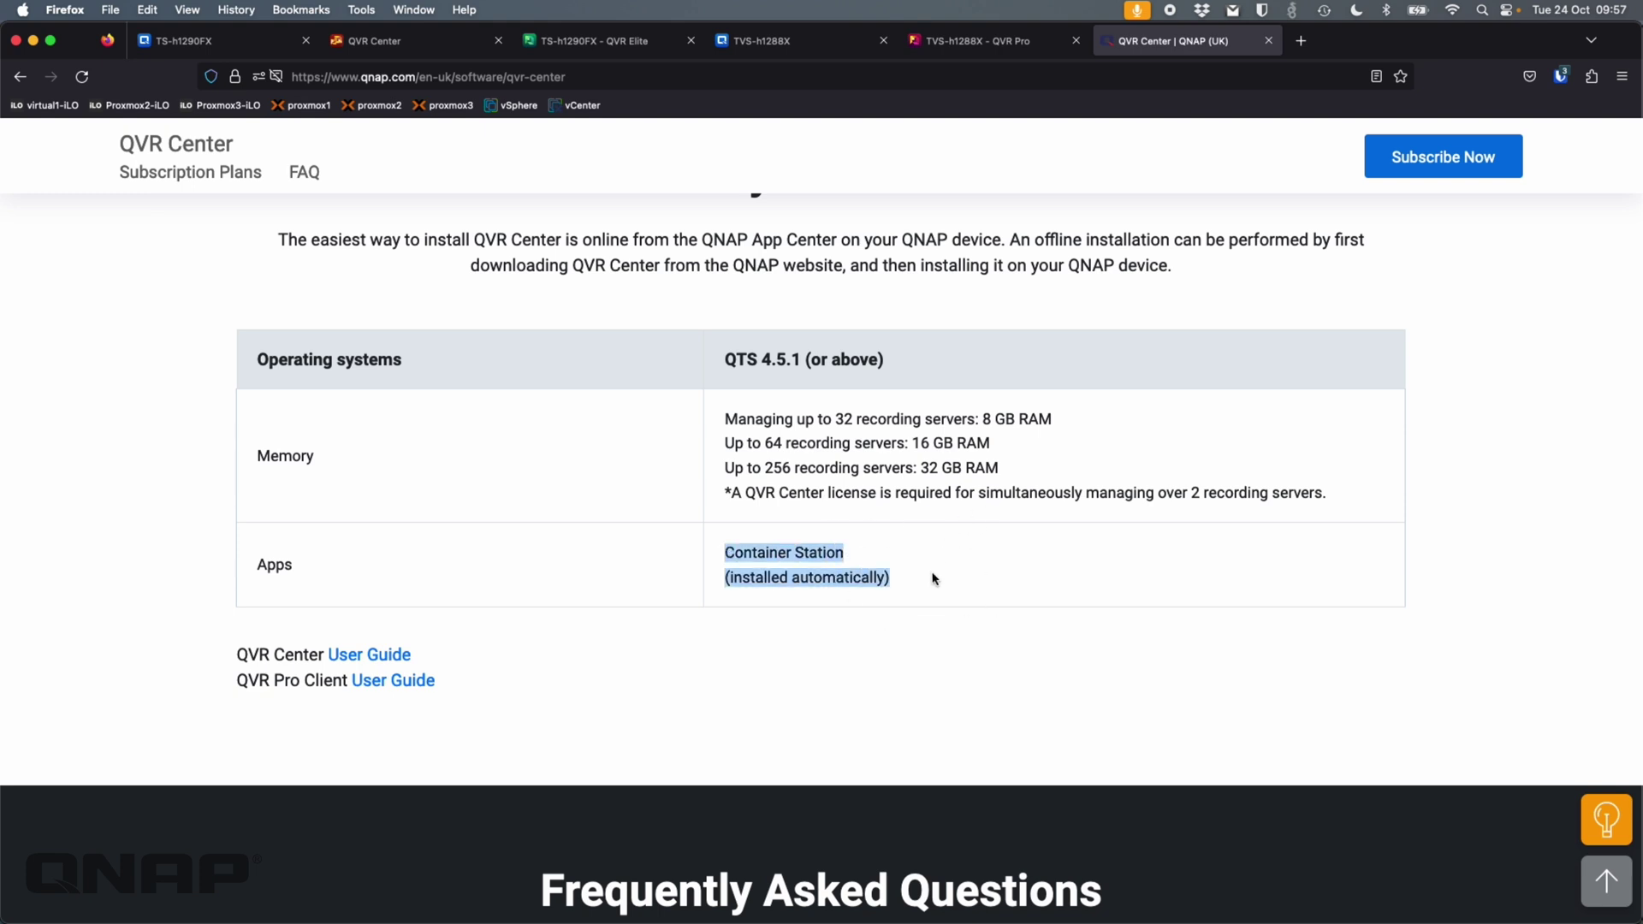
{"action": "left_click", "coordinate": [935, 578]}
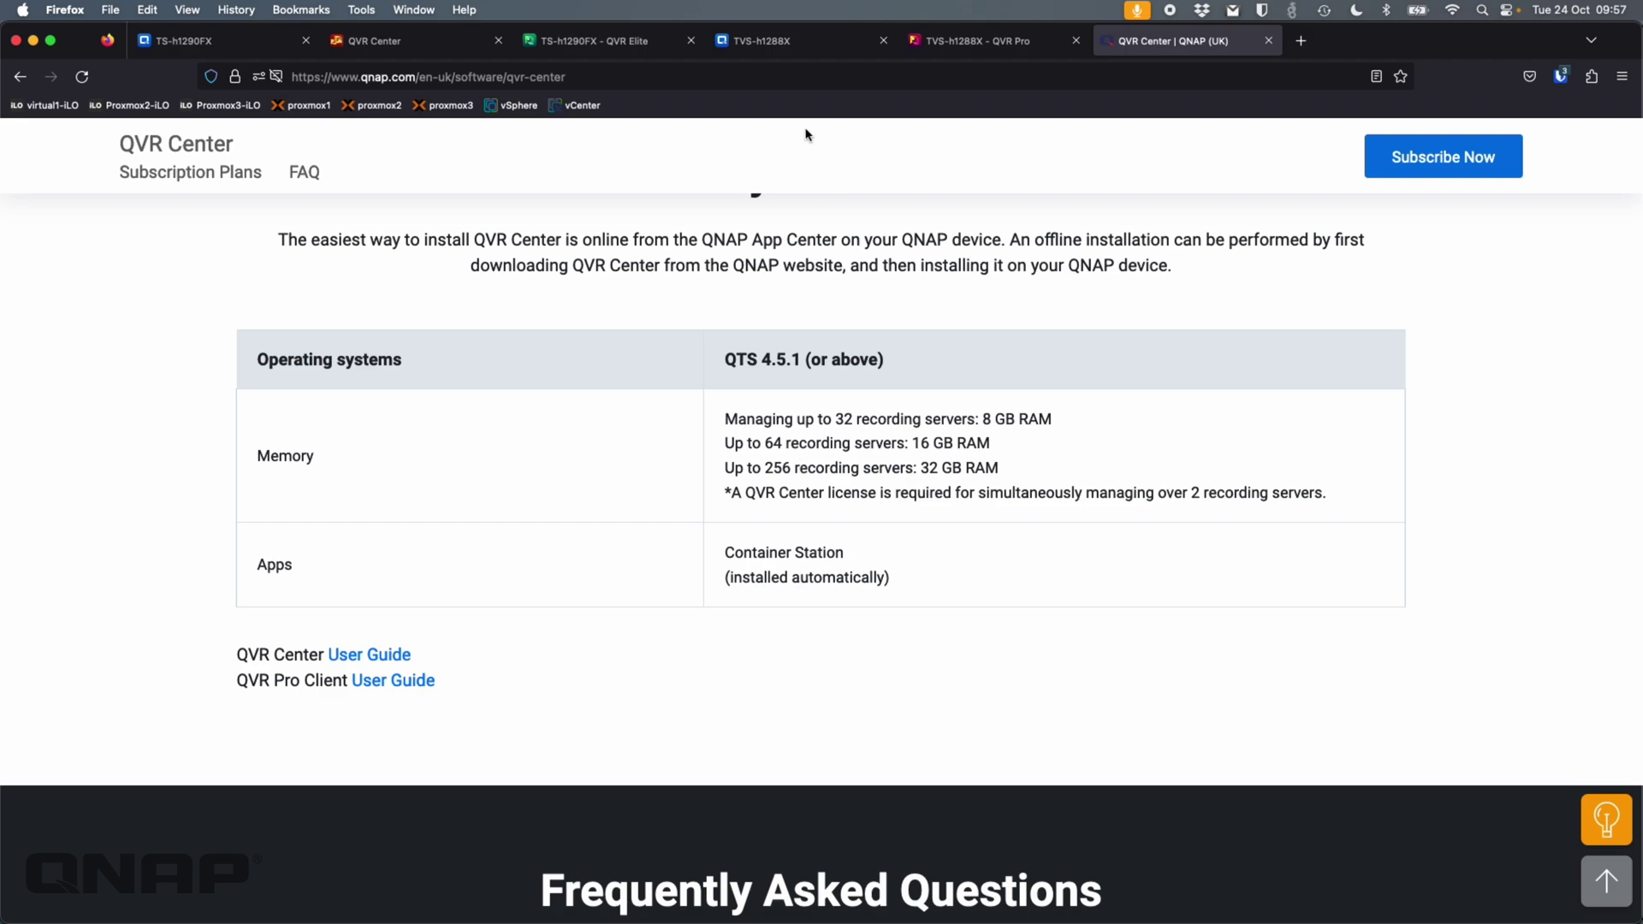
- Read the QNAP page's supported systems note and its Surveillance Station version
{"action": "scroll", "coordinate": [816, 312], "scroll_direction": "up", "scroll_amount": 10}
{"action": "scroll", "coordinate": [819, 310], "scroll_direction": "up", "scroll_amount": 15}
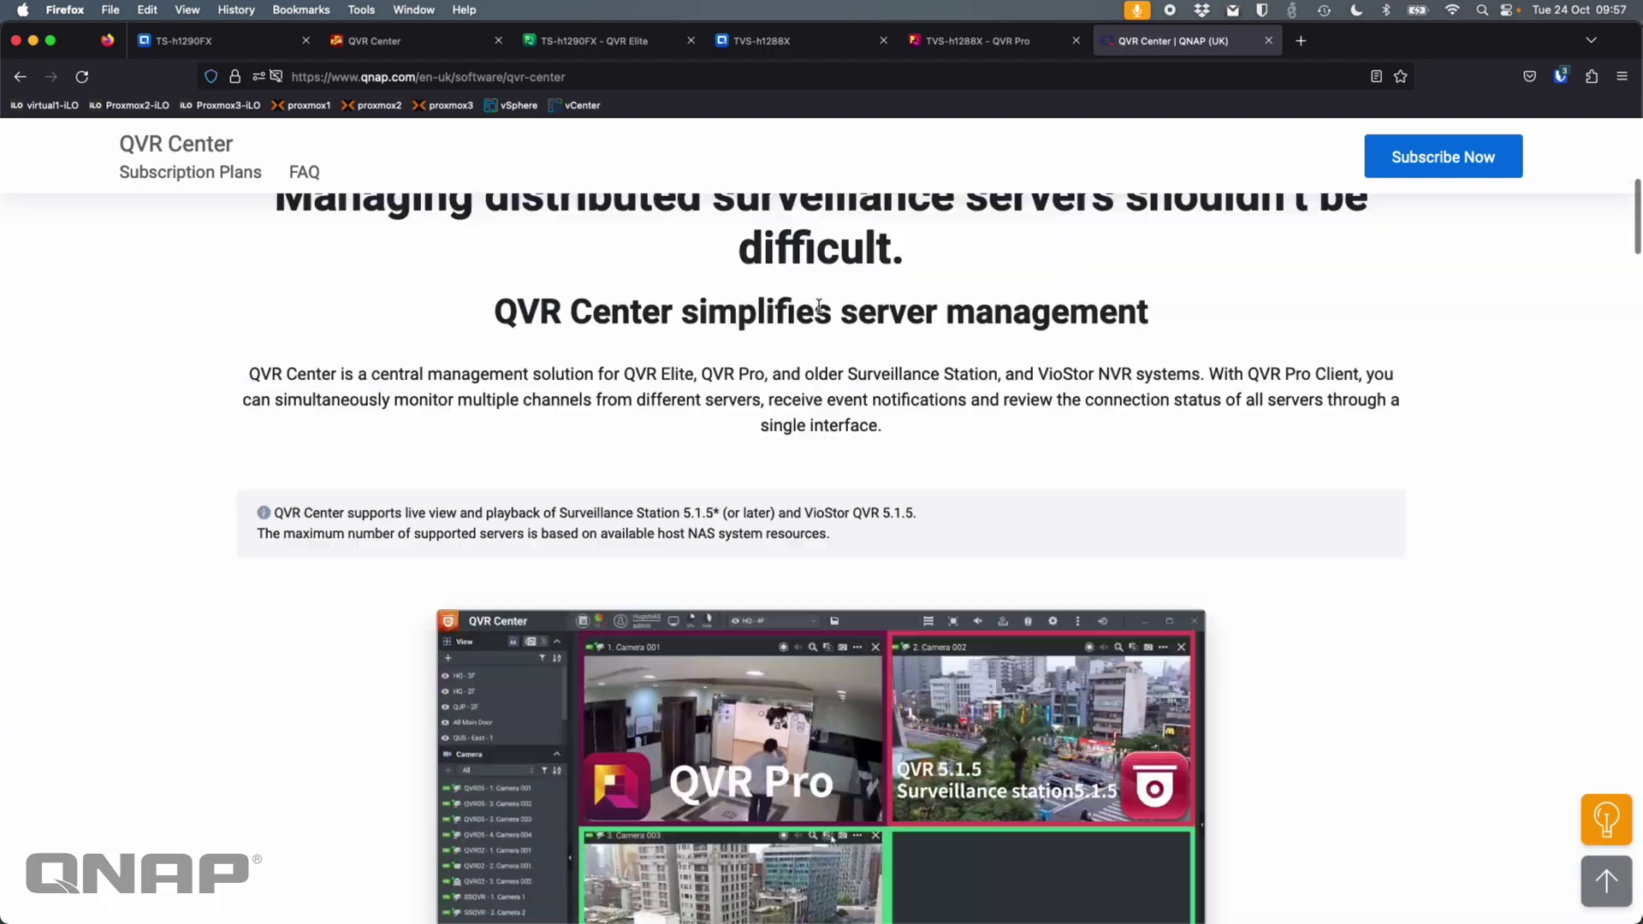
{"action": "scroll", "coordinate": [819, 311], "scroll_direction": "down", "scroll_amount": 3}
{"action": "scroll", "coordinate": [818, 311], "scroll_direction": "down", "scroll_amount": 5}
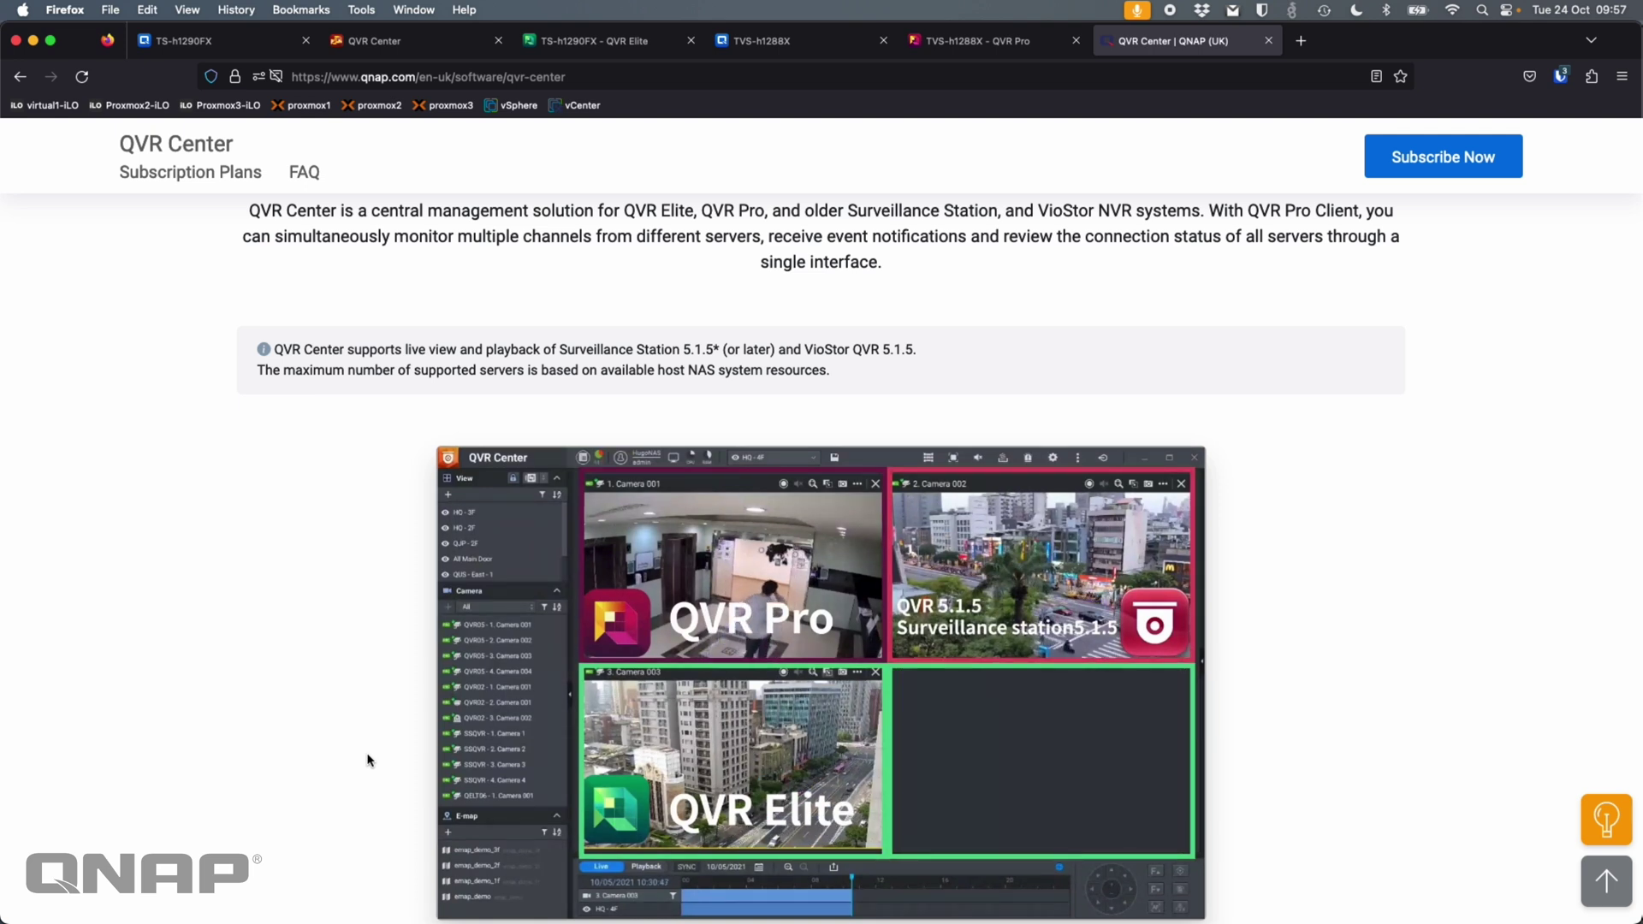
{"action": "left_click_drag", "start_coordinate": [261, 345], "coordinate": [939, 351]}
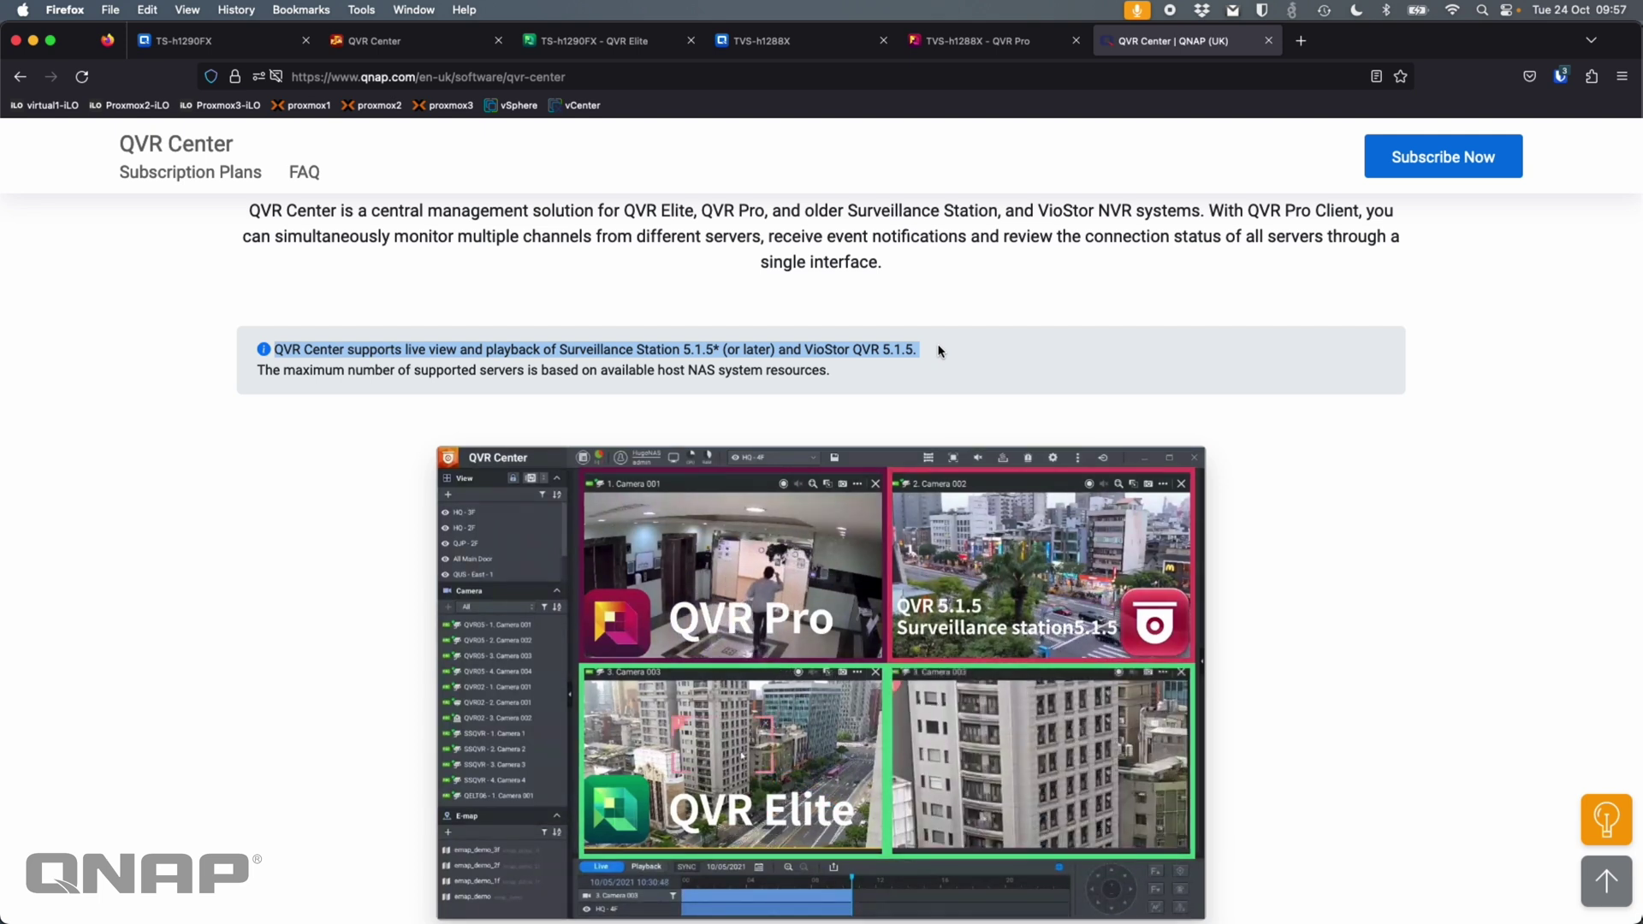
{"action": "left_click", "coordinate": [911, 349]}
{"action": "left_click_drag", "start_coordinate": [683, 349], "coordinate": [928, 351]}
{"action": "left_click", "coordinate": [928, 351]}
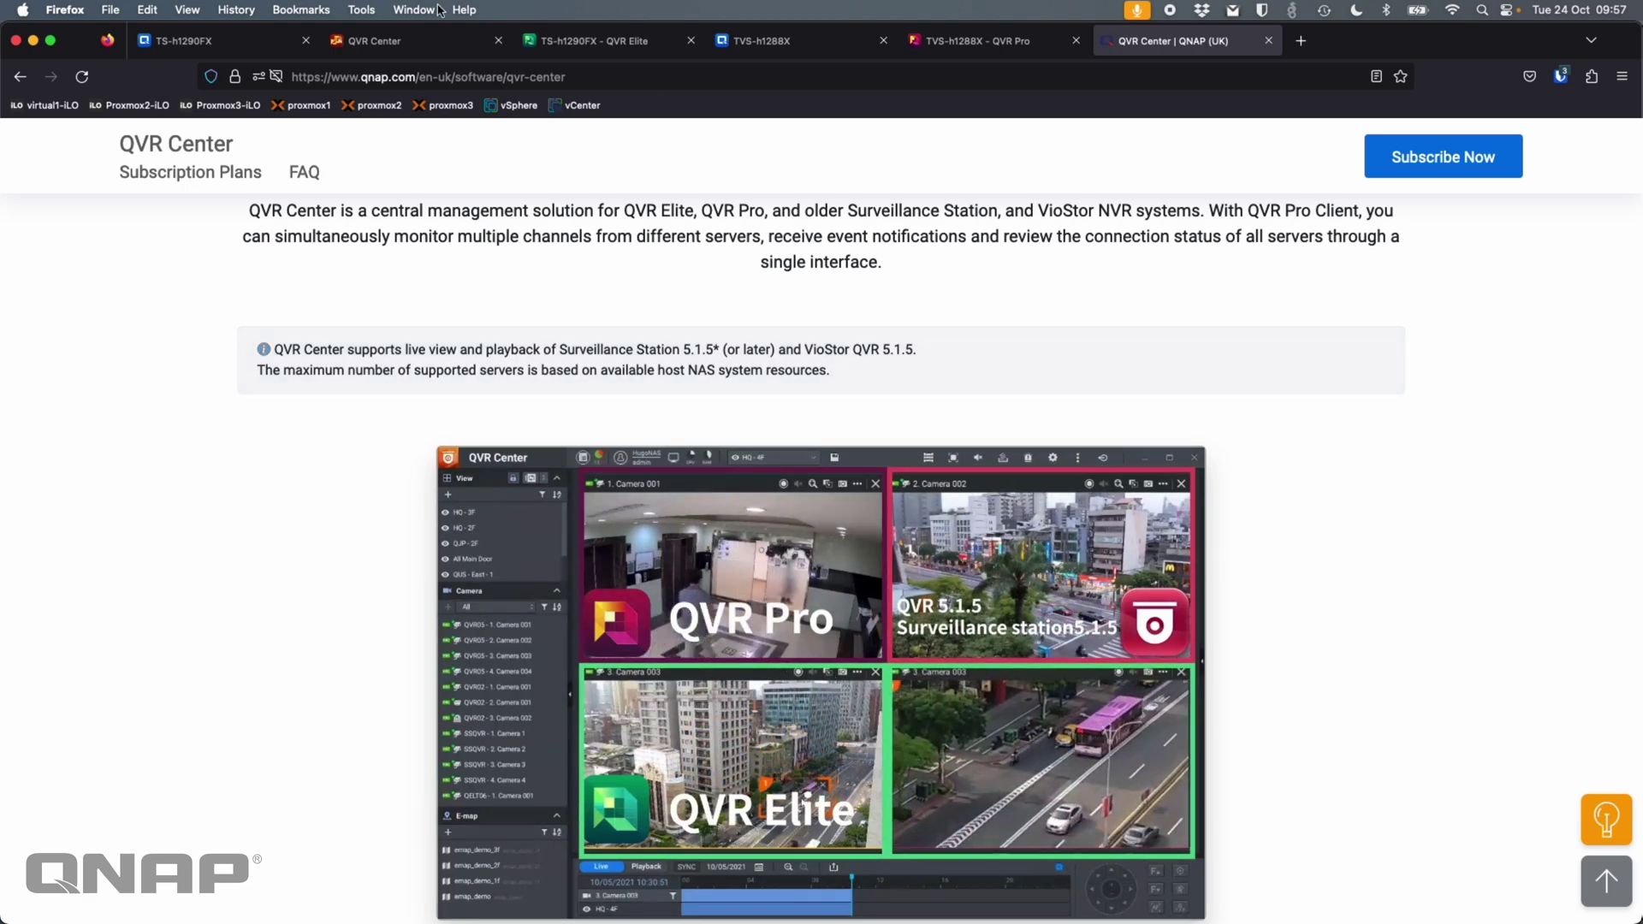
- In QVR Center, start adding a new server and list the available server types
{"action": "left_click", "coordinate": [377, 40]}
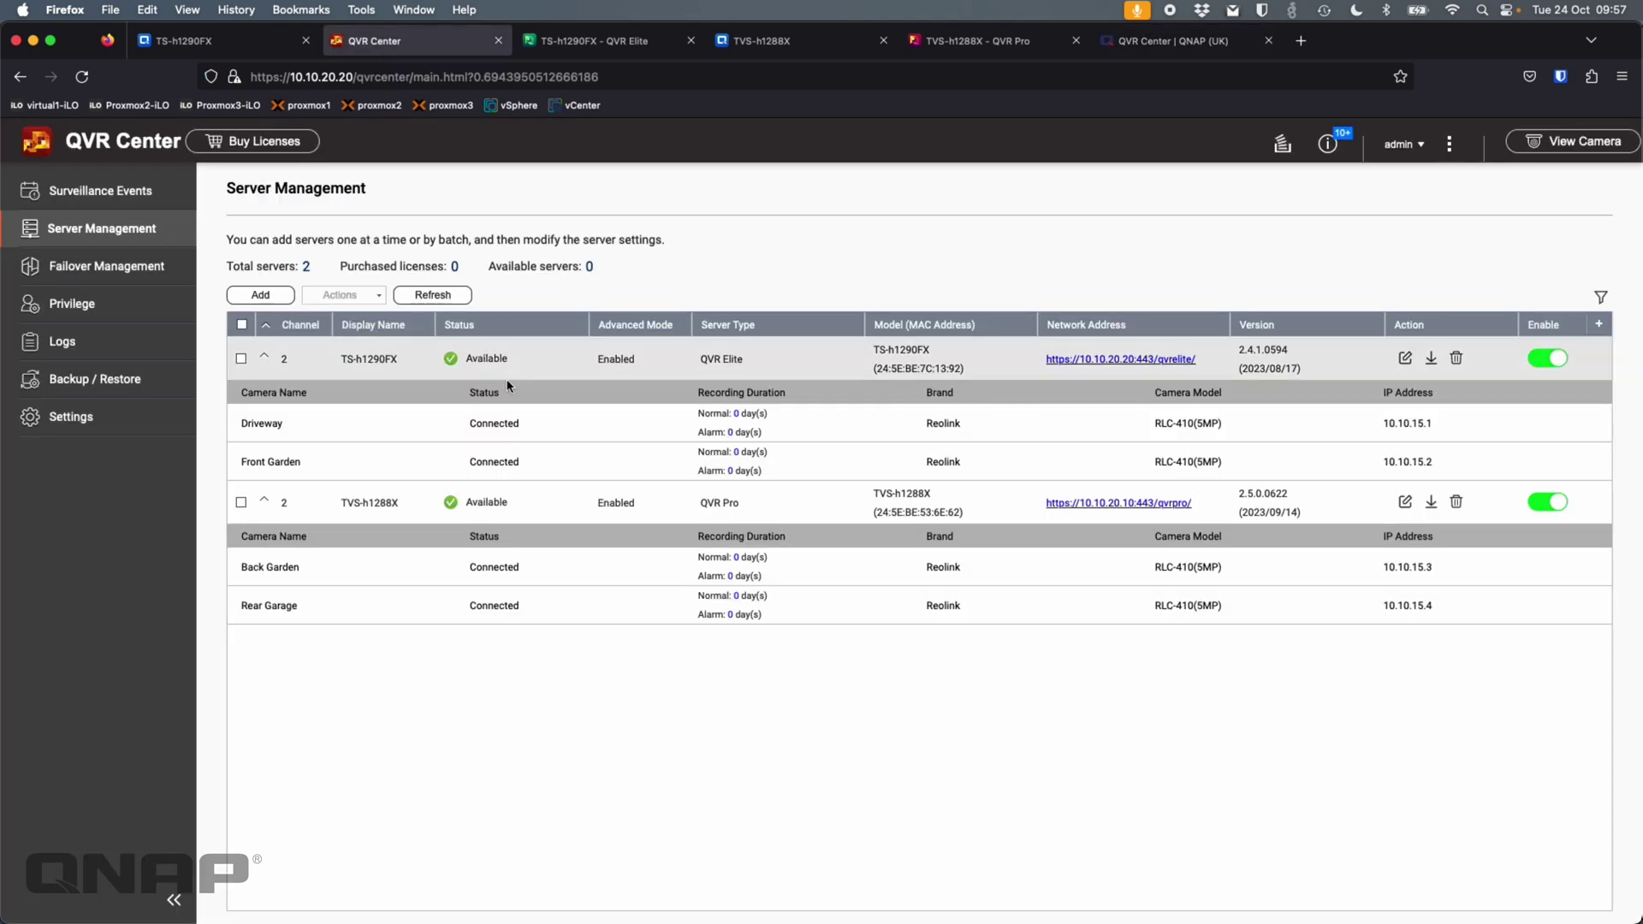
{"action": "left_click", "coordinate": [261, 295]}
{"action": "left_click", "coordinate": [594, 410]}
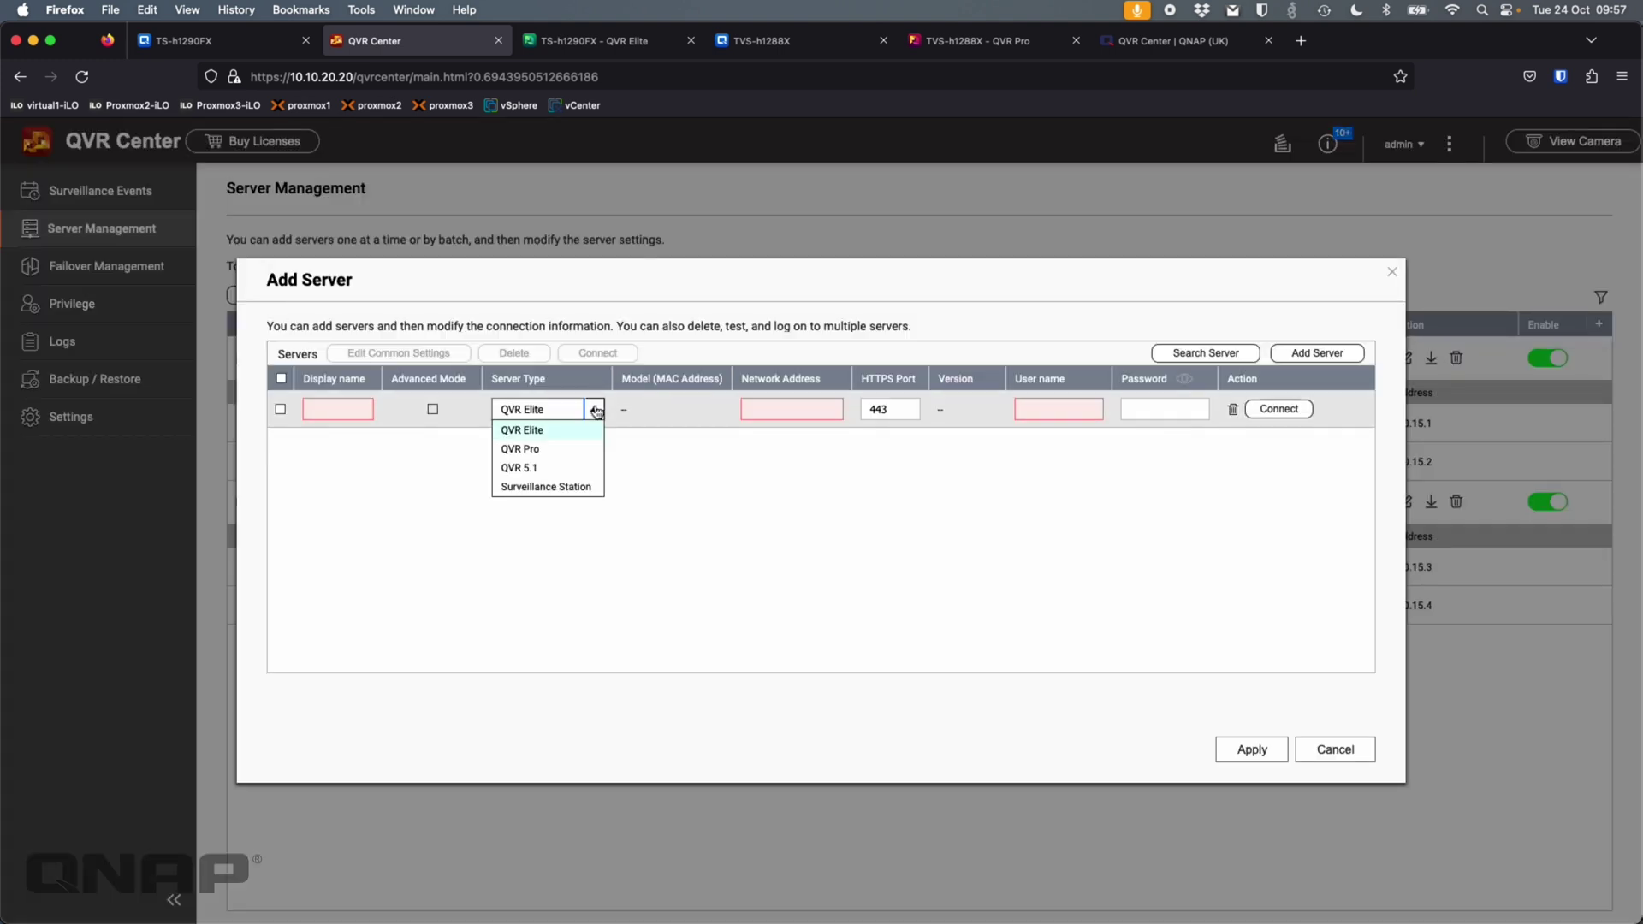